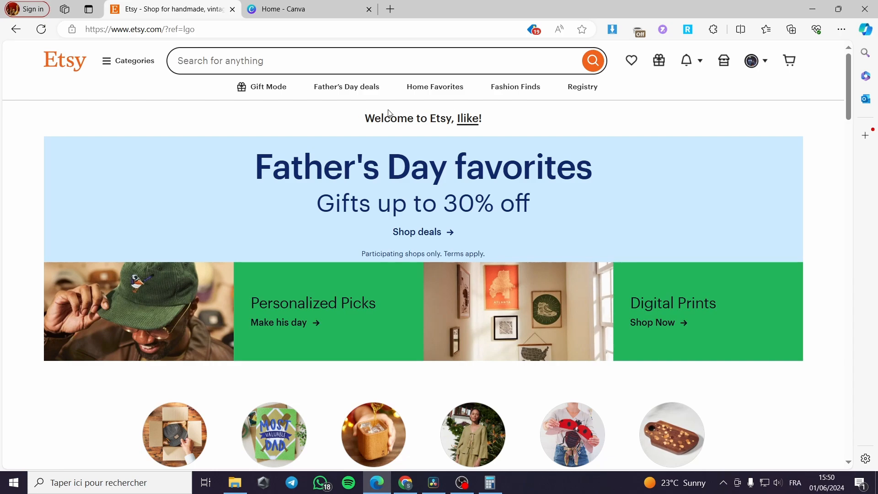
Step: Open the Shop Manager and go back to the Stock your shop stage of the shop setup
scroll(521, 111, "down", 10)
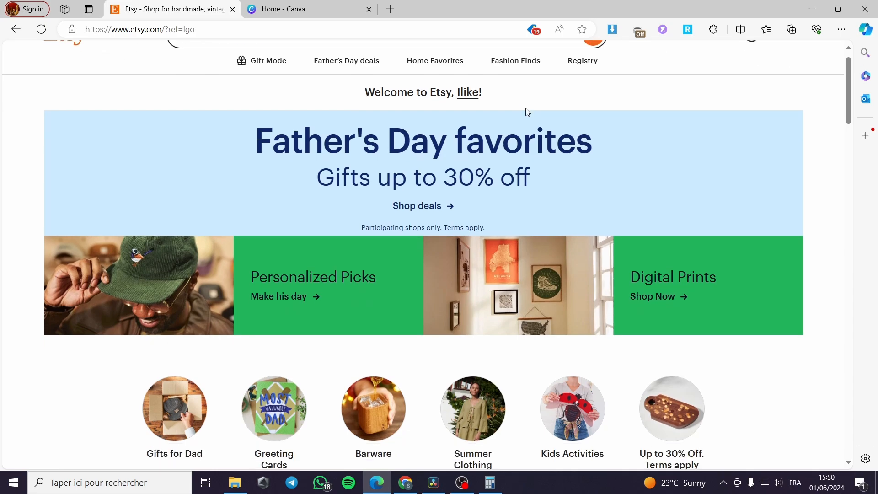
scroll(445, 167, "up", 10)
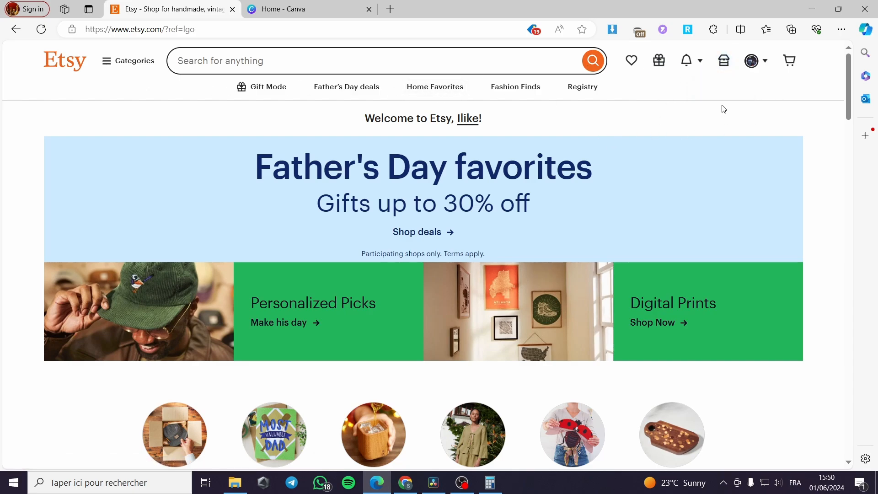
left_click(719, 68)
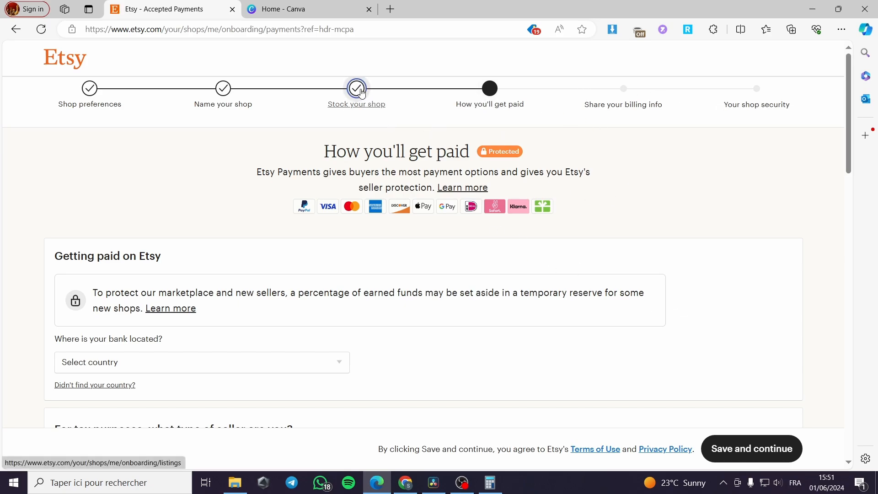
left_click(377, 108)
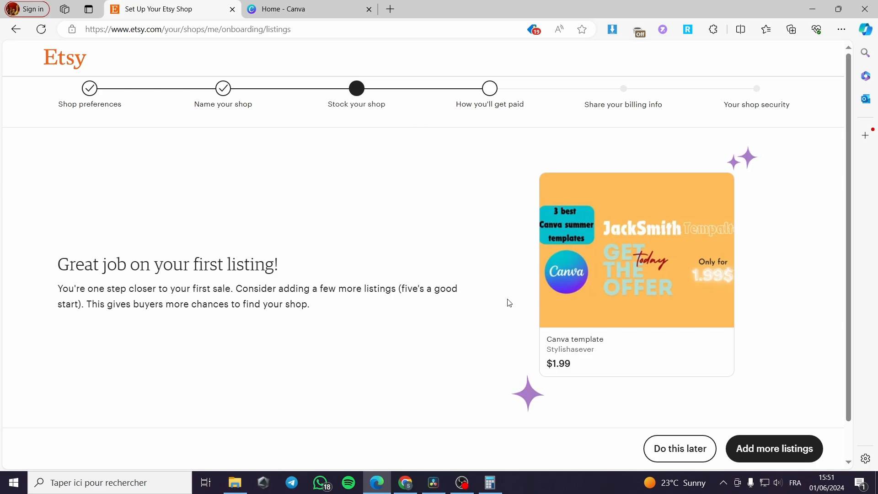
Step: Choose to add more listings and start a new listing from the stock gallery
mouse_move(589, 298)
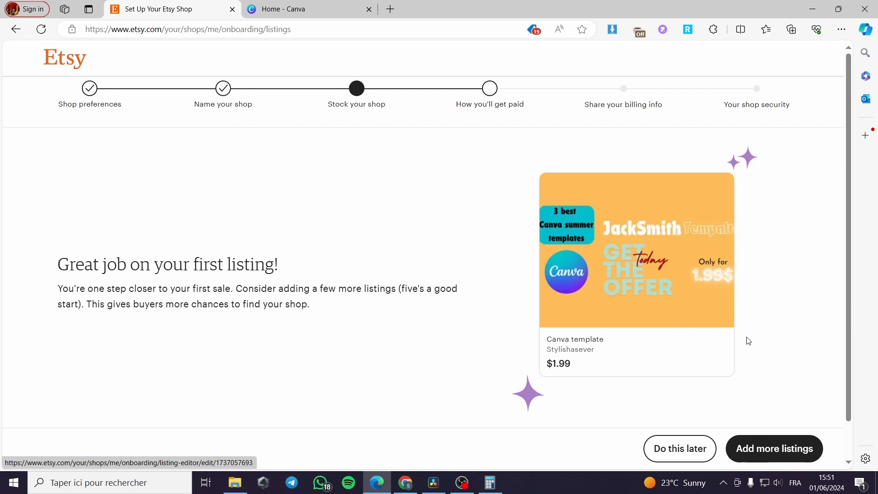
left_click(777, 449)
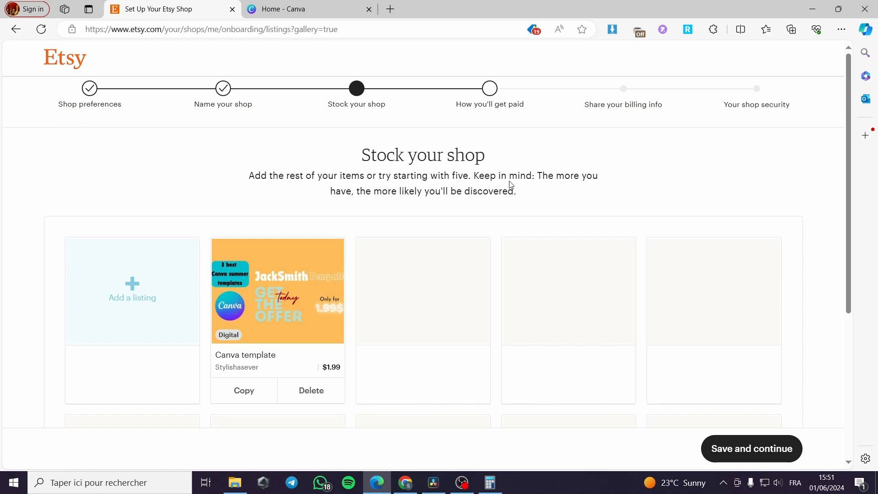
left_click(137, 292)
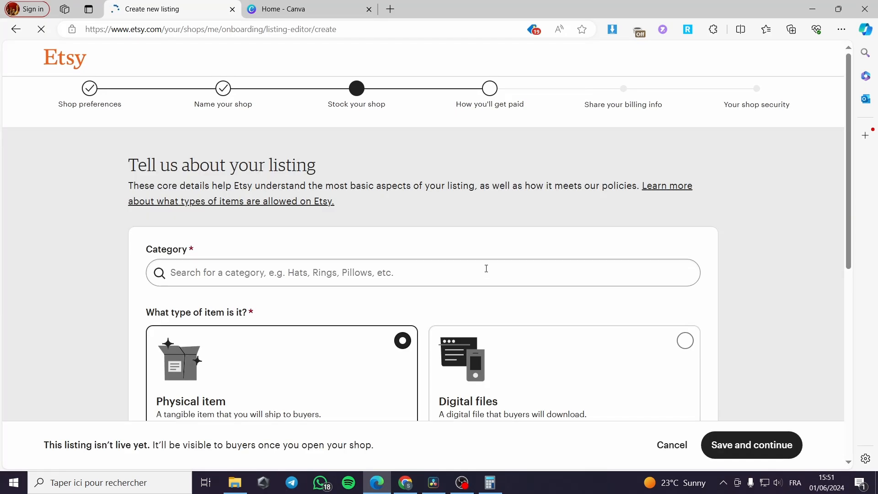
Step: Search categories for digital templates and set the listing category to Templates
scroll(368, 252, "down", 1)
scroll(210, 174, "up", 1)
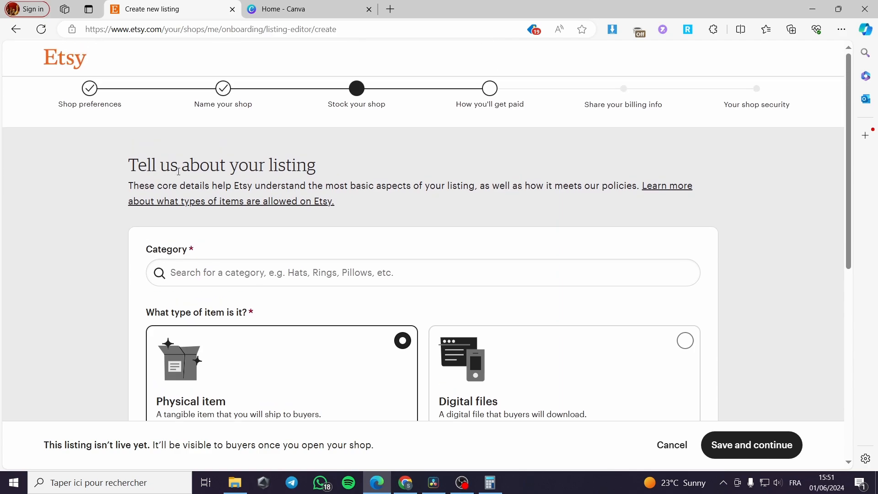
scroll(283, 168, "down", 1)
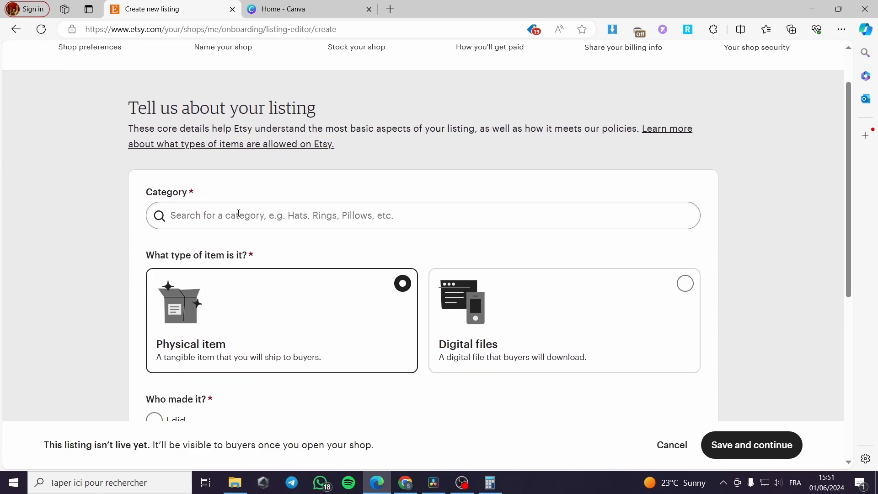
left_click(233, 215)
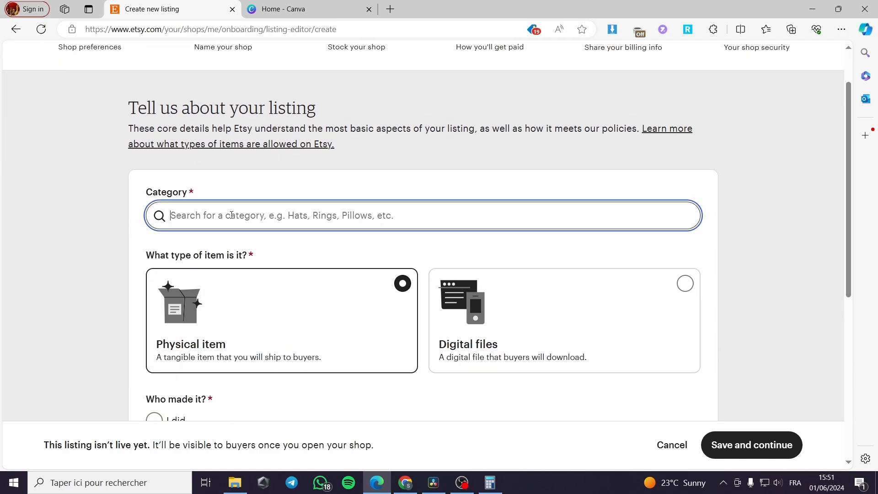
type("t")
key("BackSpace")
type("d")
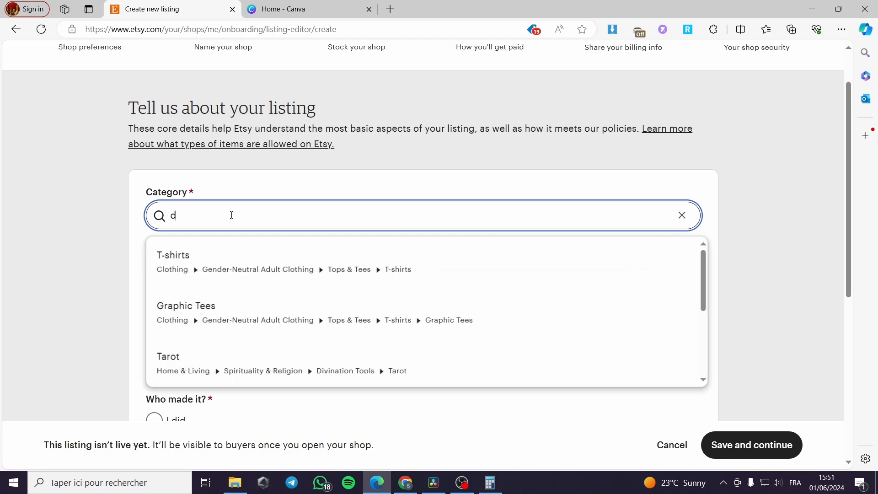
type("igital ")
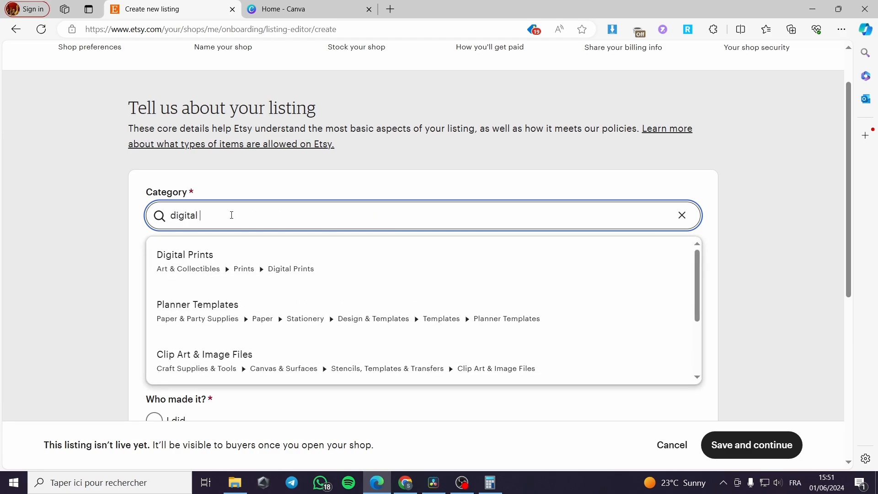
type("templates")
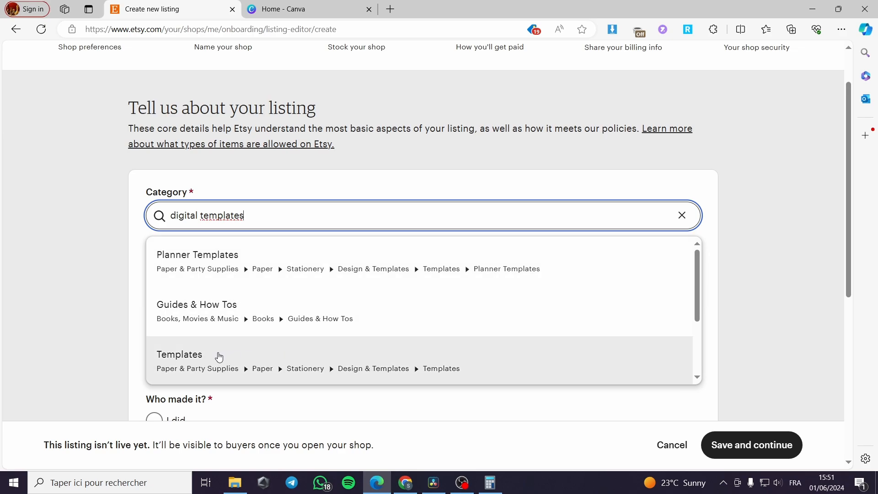
left_click(231, 362)
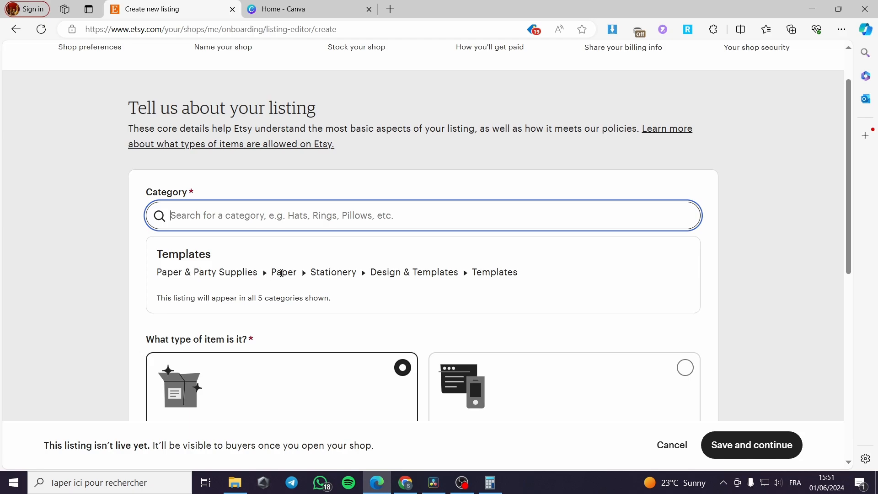
Step: Set the item type to Digital files and answer that you made it
scroll(281, 274, "down", 1)
scroll(281, 293, "down", 1)
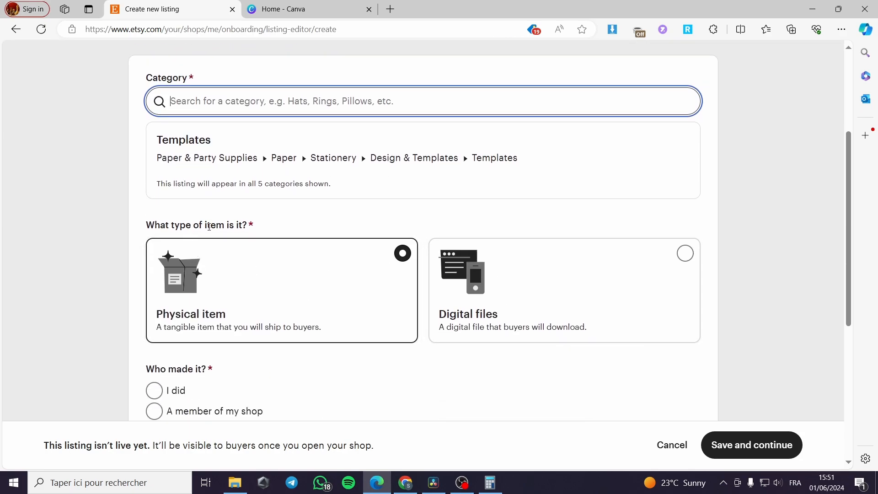
left_click(565, 315)
scroll(638, 344, "down", 2)
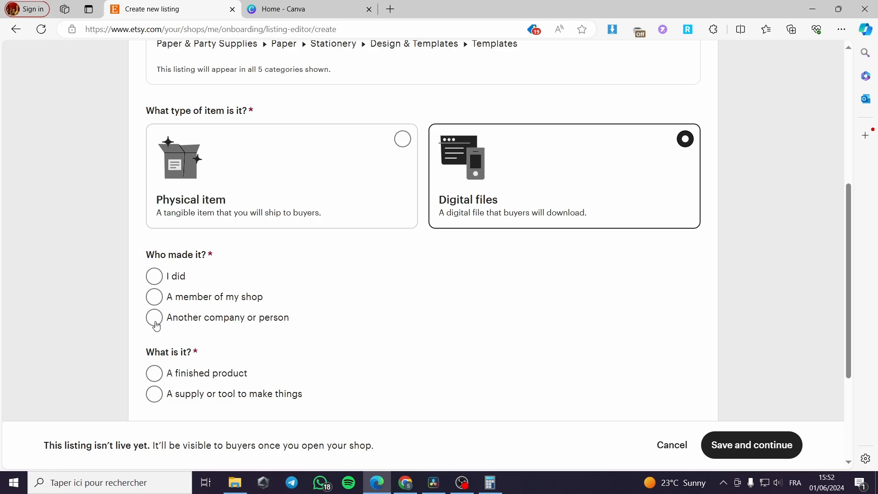
left_click(155, 280)
scroll(360, 286, "down", 1)
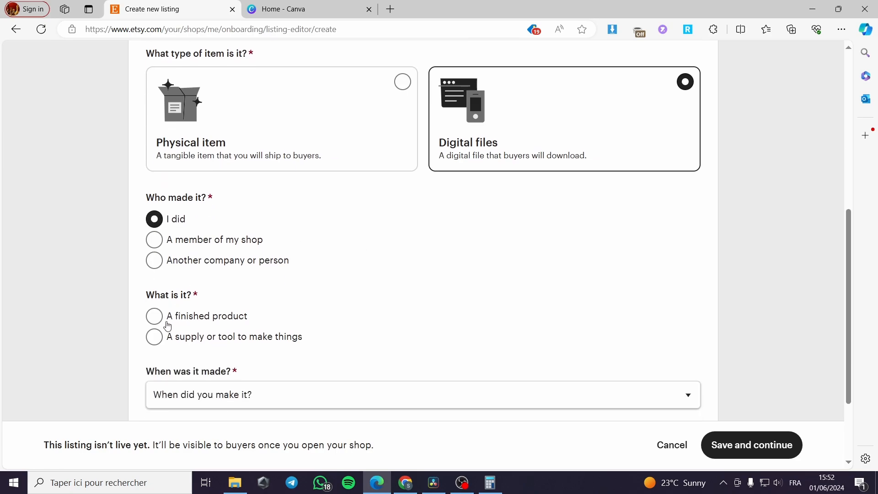
Step: Mark it as a finished product made 2020 - 2024 and save the core listing details
left_click(152, 323)
scroll(337, 317, "down", 2)
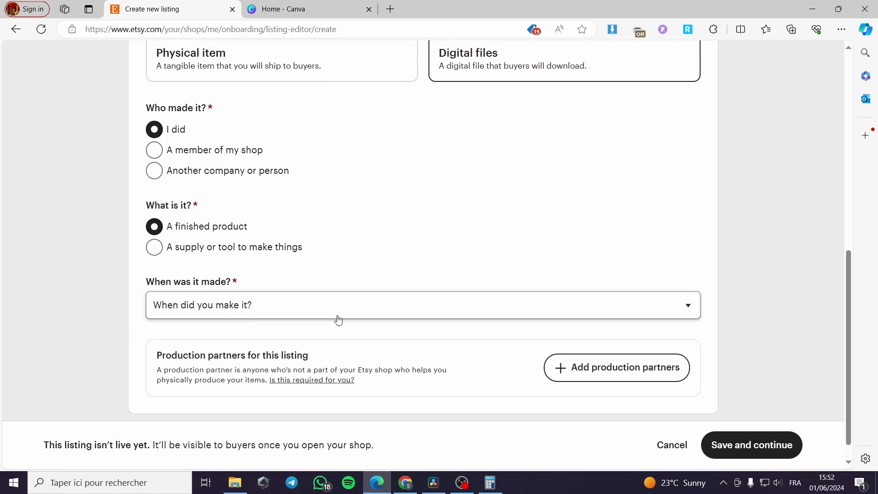
left_click(292, 286)
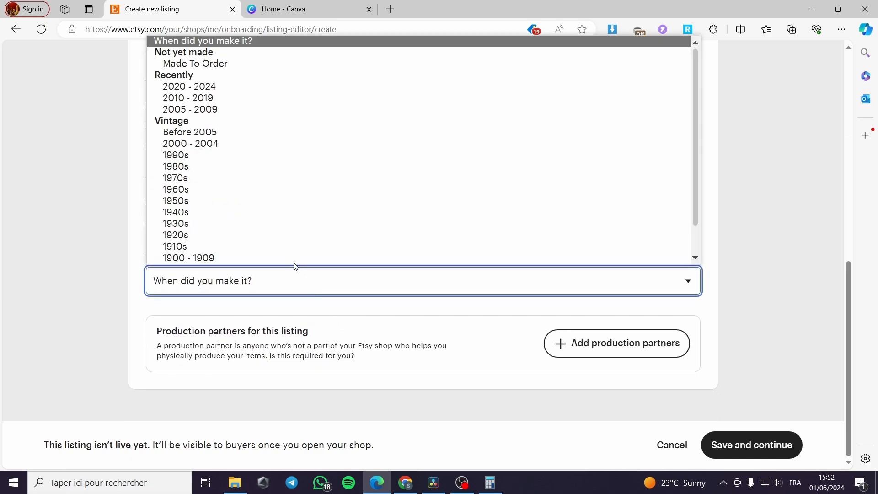
left_click(255, 89)
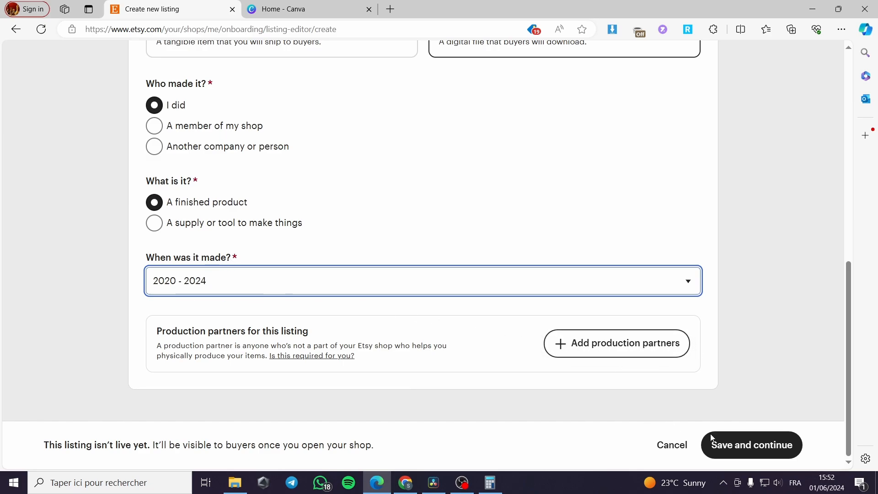
left_click(752, 446)
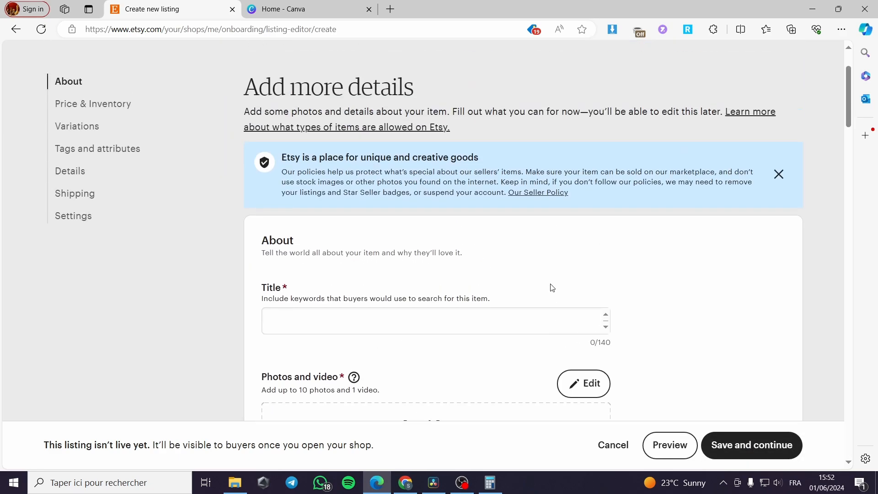
Step: Enter the listing title Top Canva templates
scroll(304, 281, "down", 3)
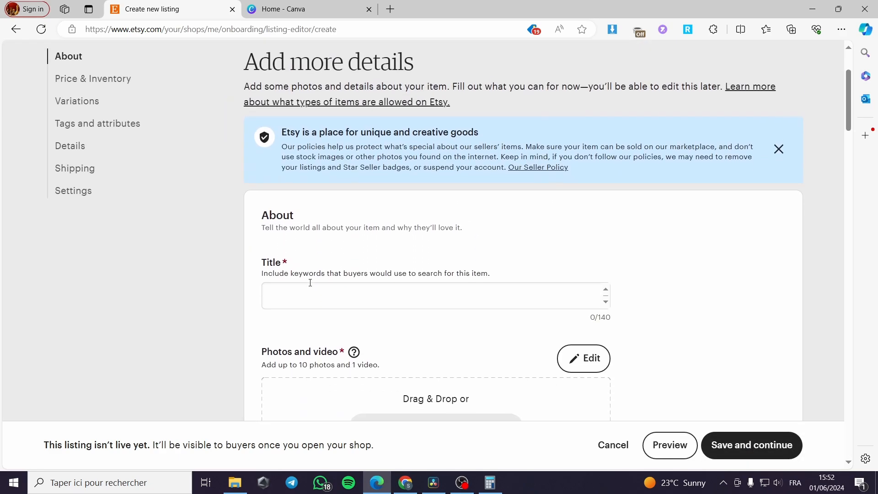
left_click(329, 242)
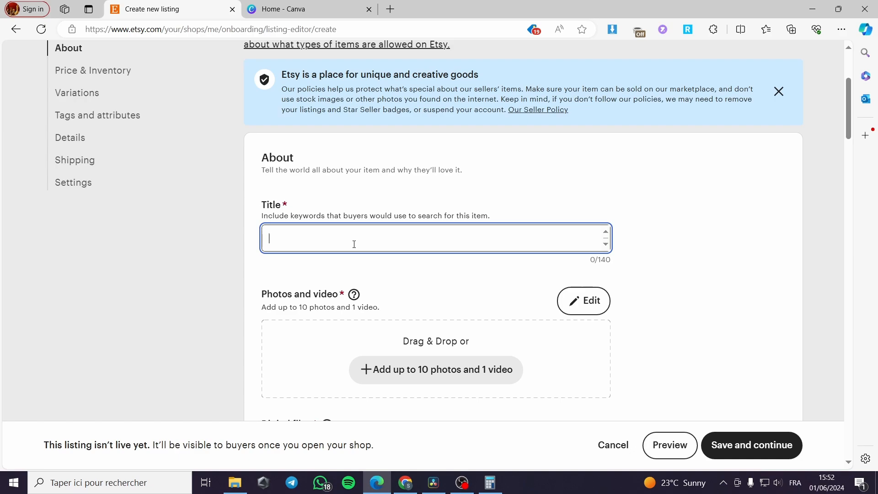
type("Top Canva")
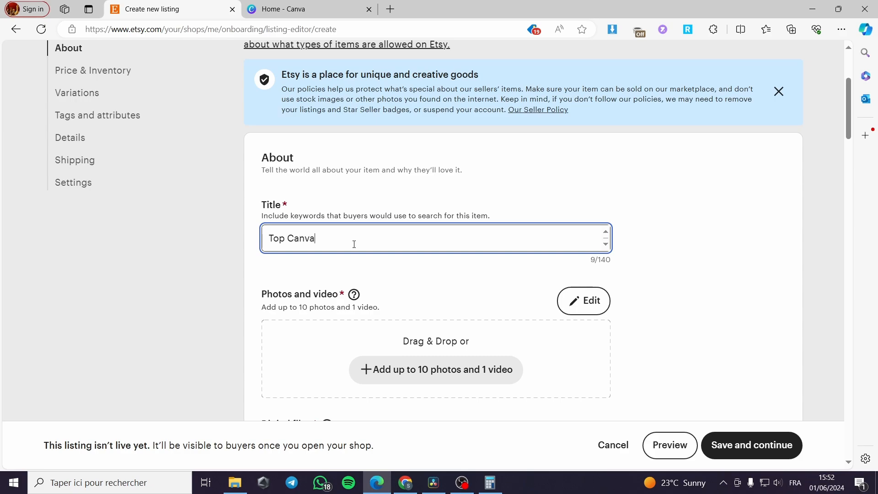
type("templates")
scroll(379, 246, "down", 3)
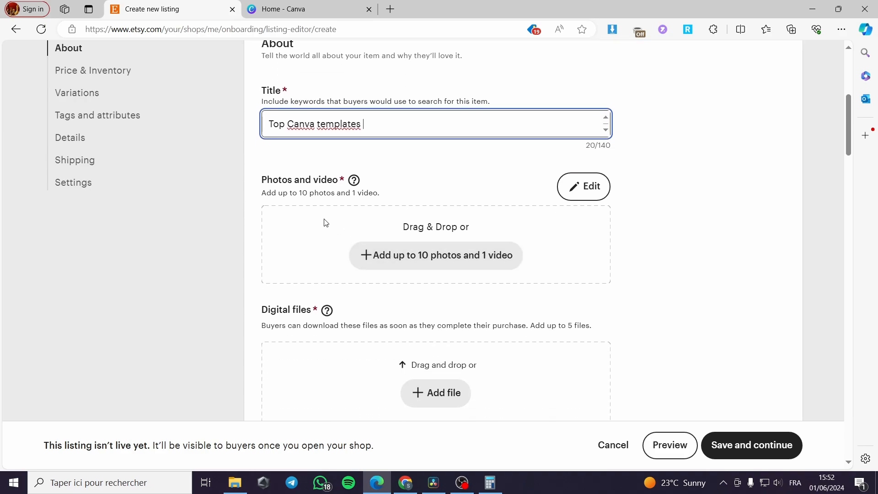
Step: Upload the Co. (2) image from Downloads as the listing's primary photo
left_click(439, 264)
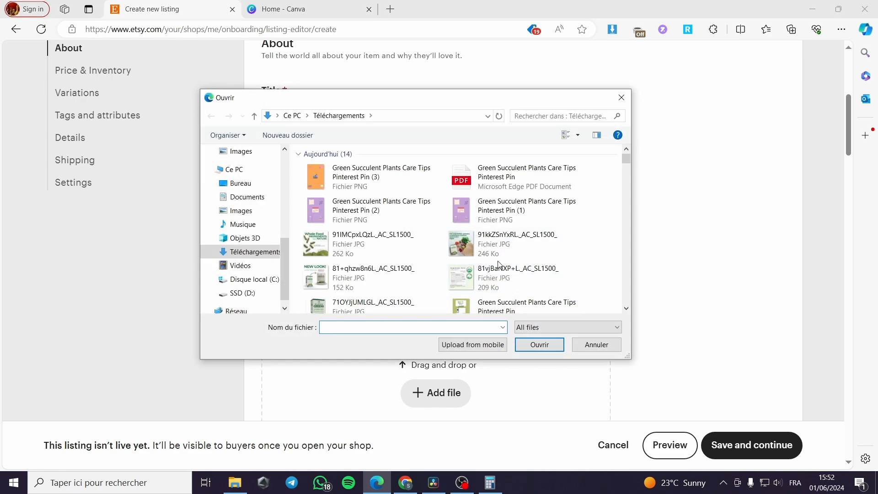
scroll(498, 264, "down", 5)
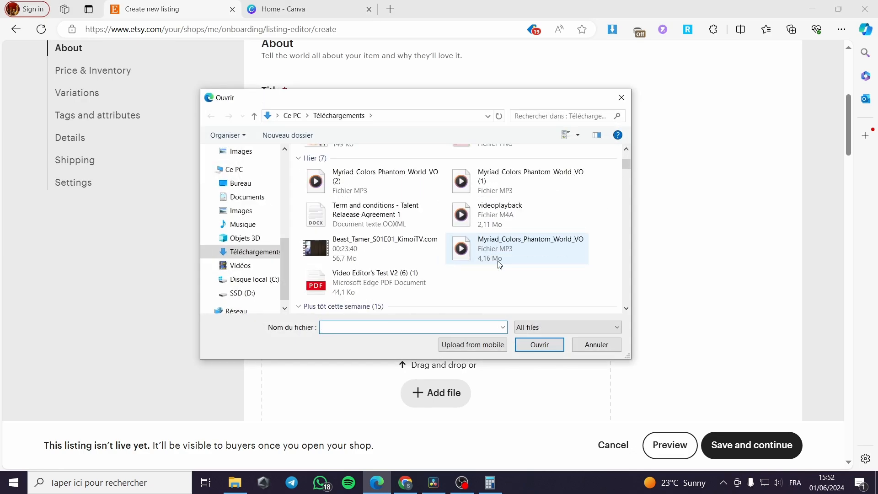
scroll(434, 254, "down", 5)
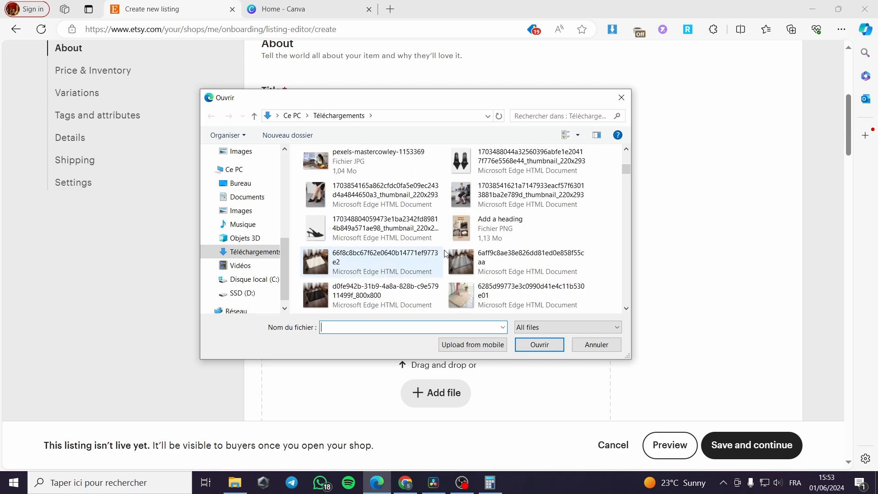
scroll(499, 254, "down", 6)
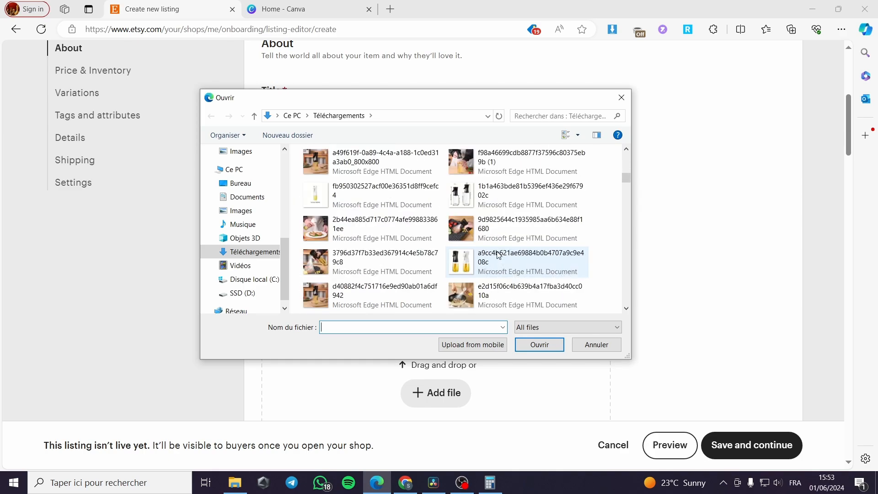
scroll(499, 228, "down", 3)
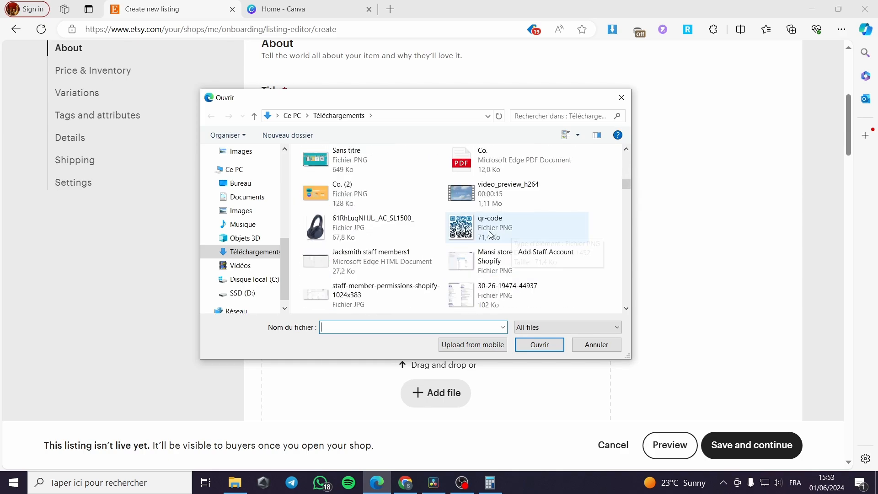
double_click(383, 201)
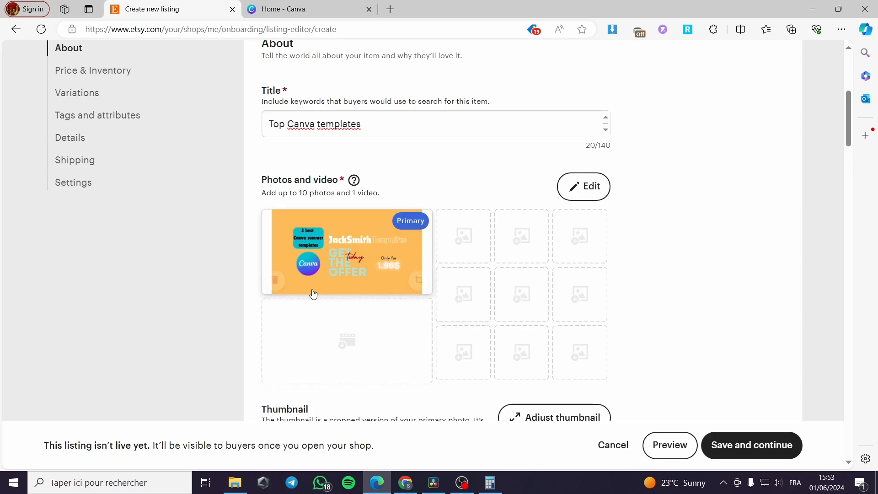
Step: Switch to Canva, open the [Original size] favorite products design and add a new page
key("ctrl+Tab")
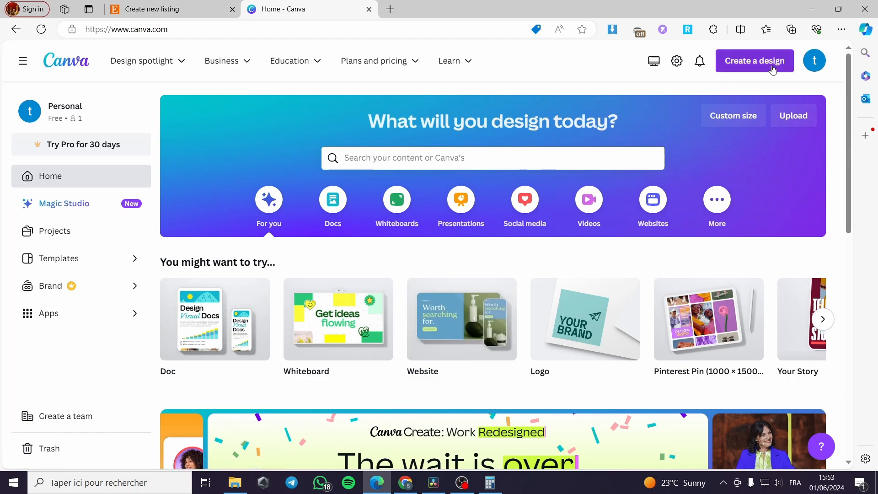
scroll(575, 311, "down", 4)
scroll(578, 313, "down", 6)
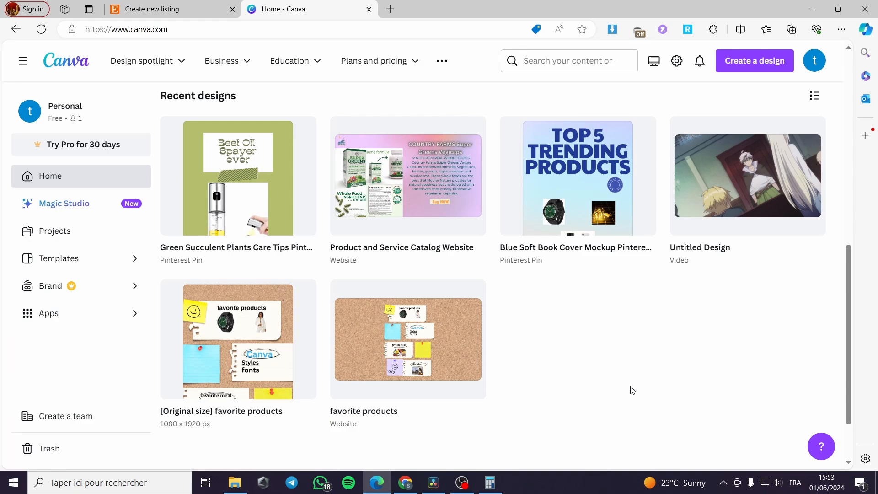
left_click(270, 341)
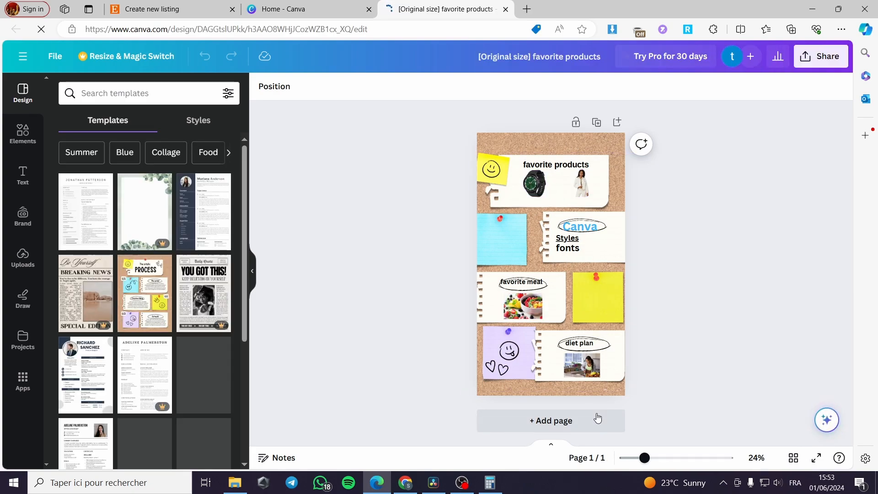
left_click(574, 422)
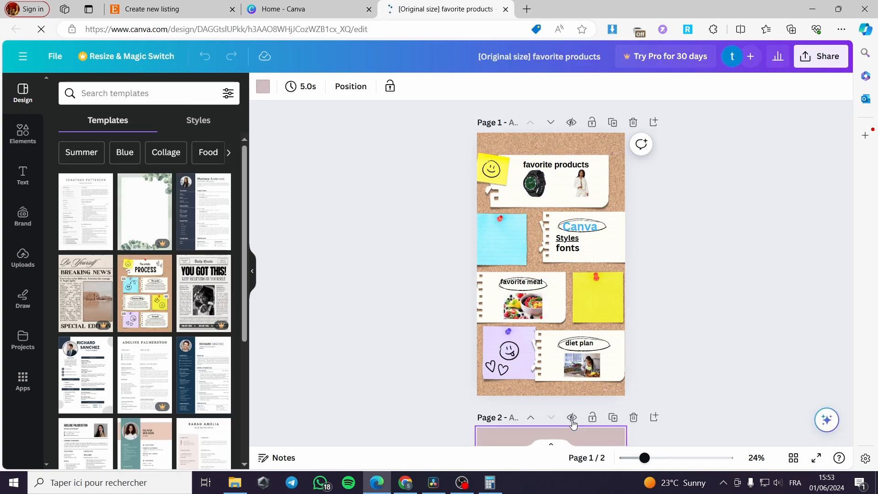
Step: Add a third page to the design and set page 2's background colour to light blue
left_click(592, 419)
scroll(544, 281, "up", 10)
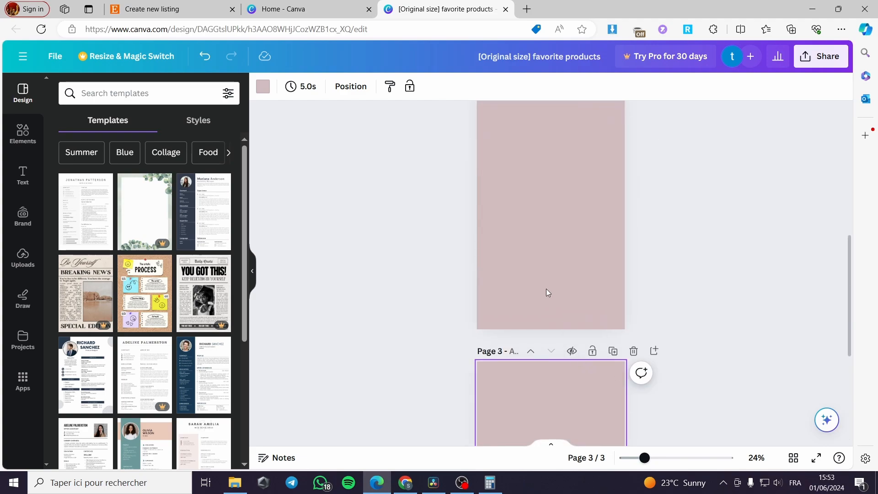
left_click(263, 87)
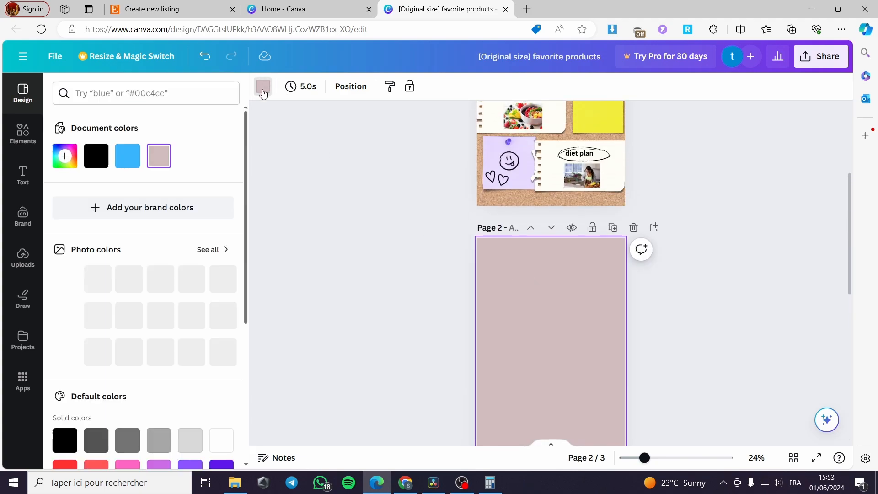
left_click(227, 285)
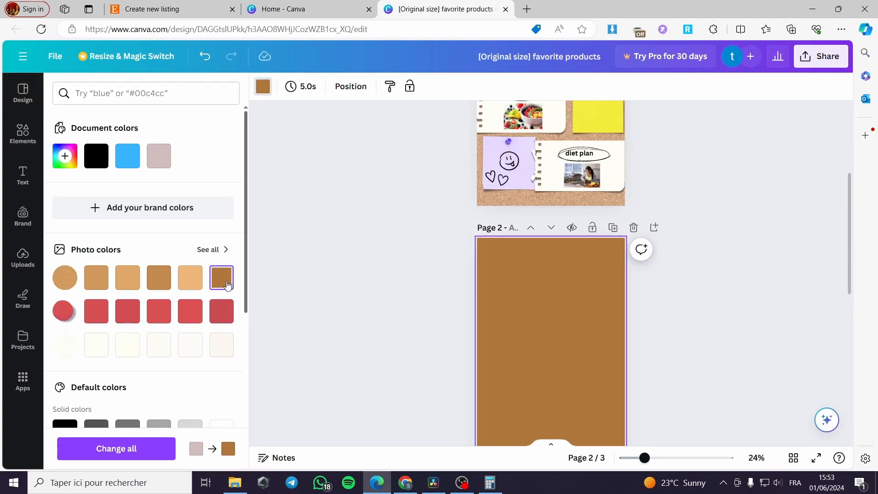
left_click(190, 318)
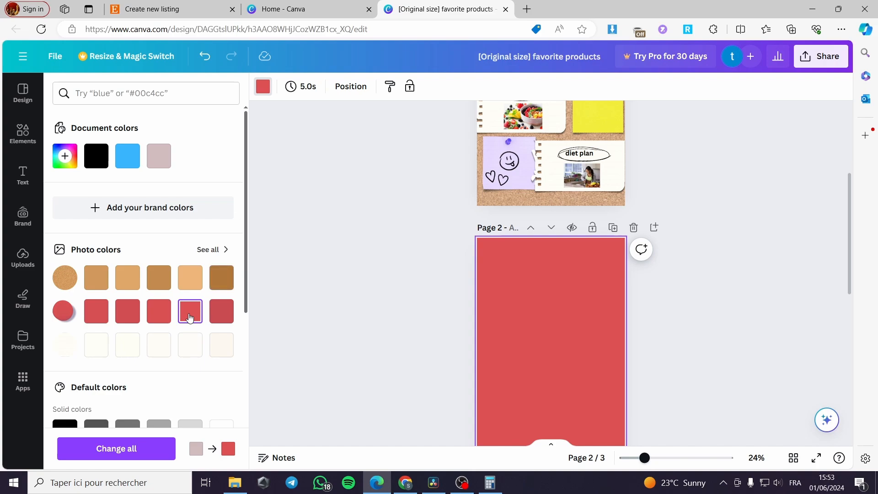
scroll(190, 316, "down", 4)
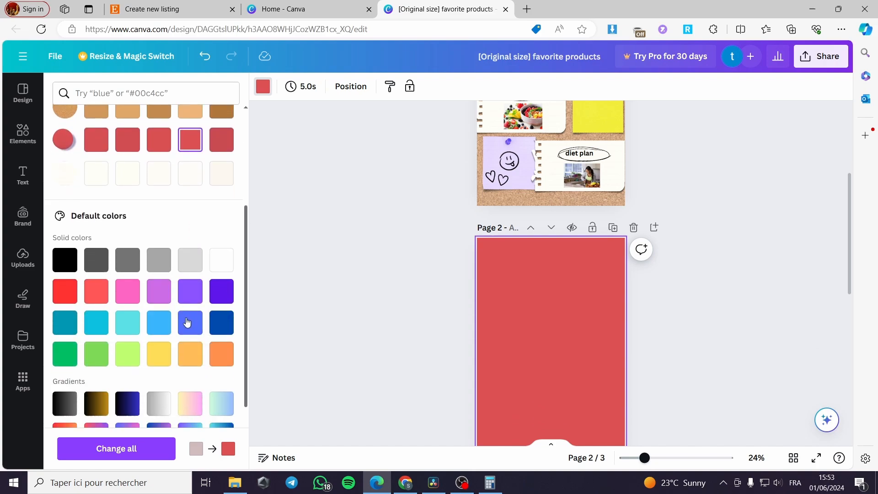
left_click(159, 324)
Step: Fill page 3's background with the light green-to-blue gradient
scroll(635, 320, "down", 5)
left_click(565, 335)
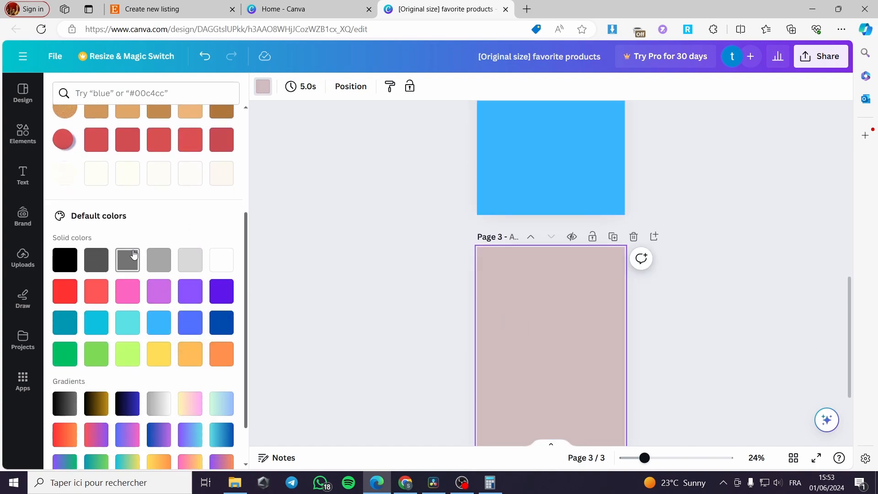
scroll(195, 320, "down", 1)
left_click(227, 360)
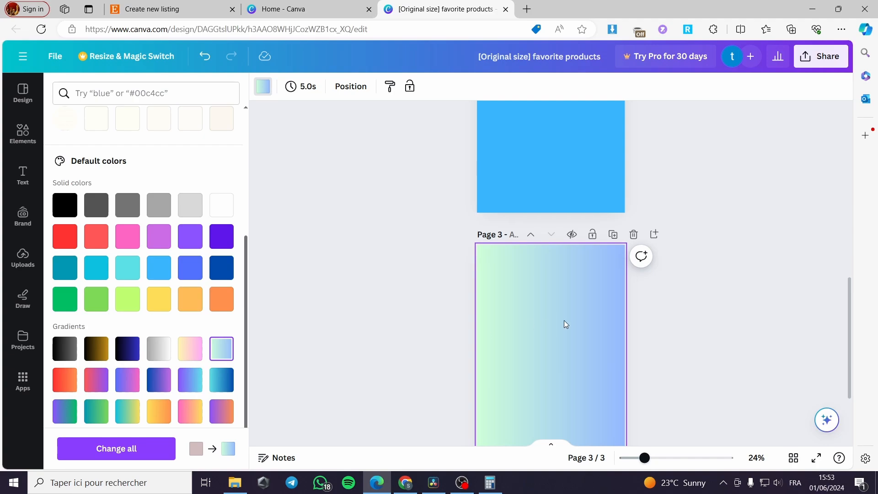
Step: Place a calendar graphic and a purple notebook graphic in page 2's top corners
scroll(662, 320, "up", 10)
scroll(658, 313, "down", 5)
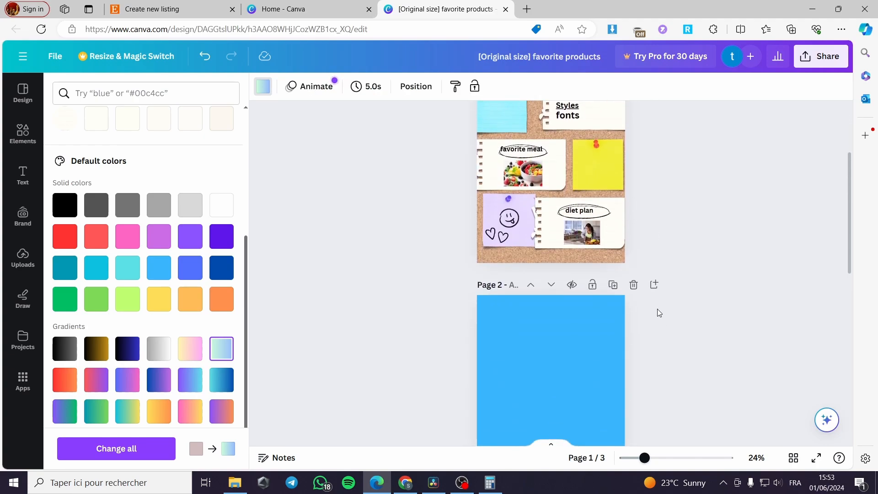
left_click(524, 263)
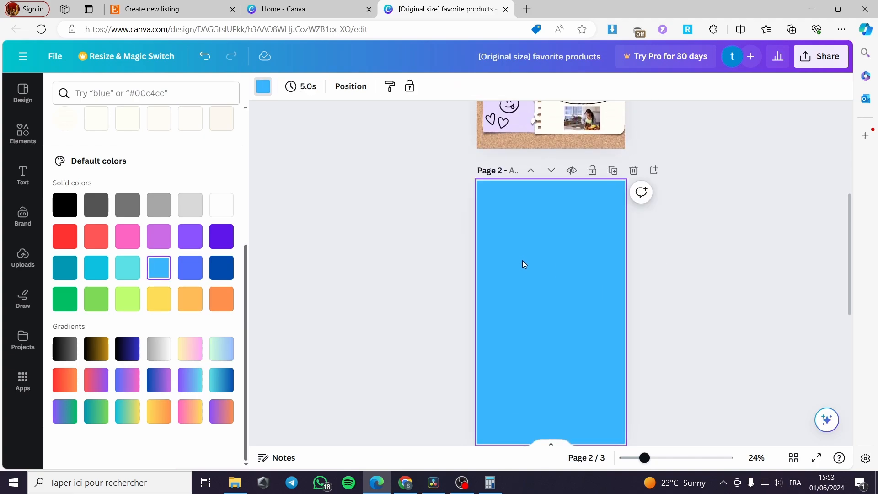
left_click(261, 87)
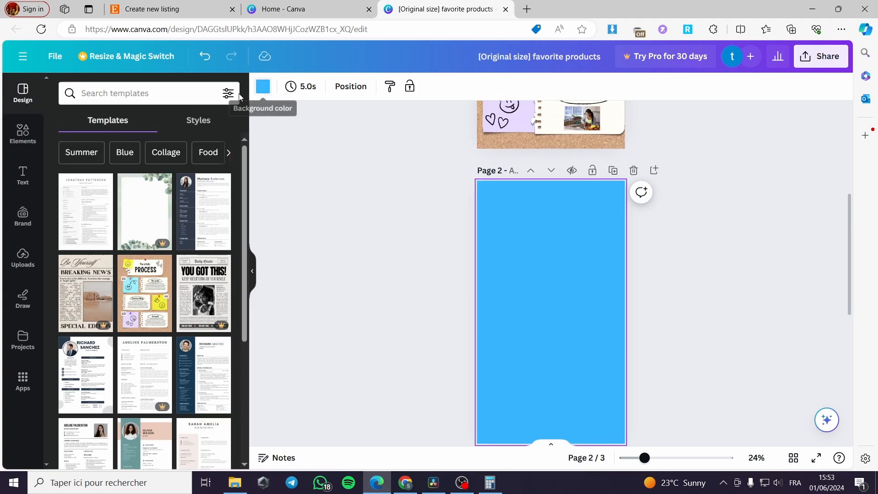
left_click(24, 140)
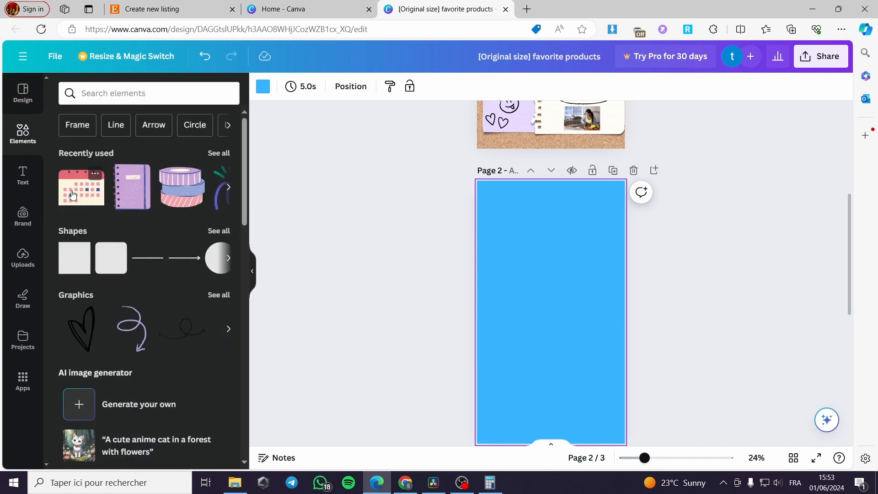
left_click(72, 195)
left_click_drag(578, 335, 529, 228)
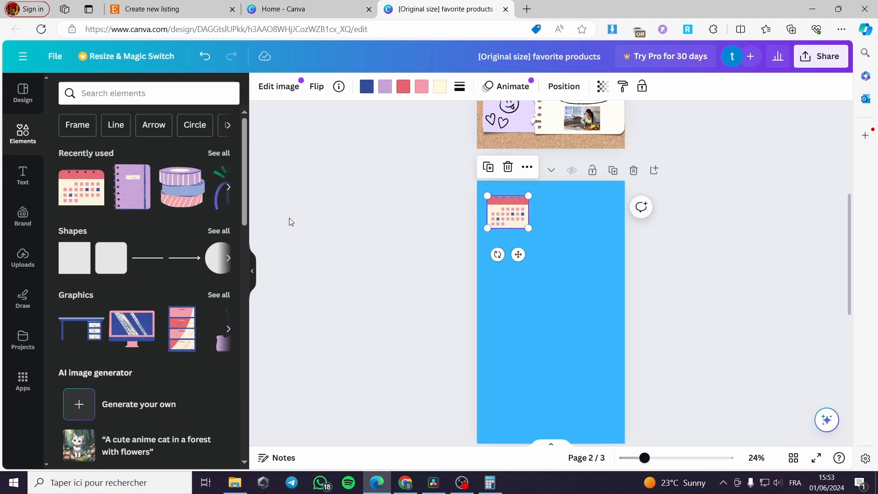
left_click(142, 197)
left_click_drag(519, 350, 601, 222)
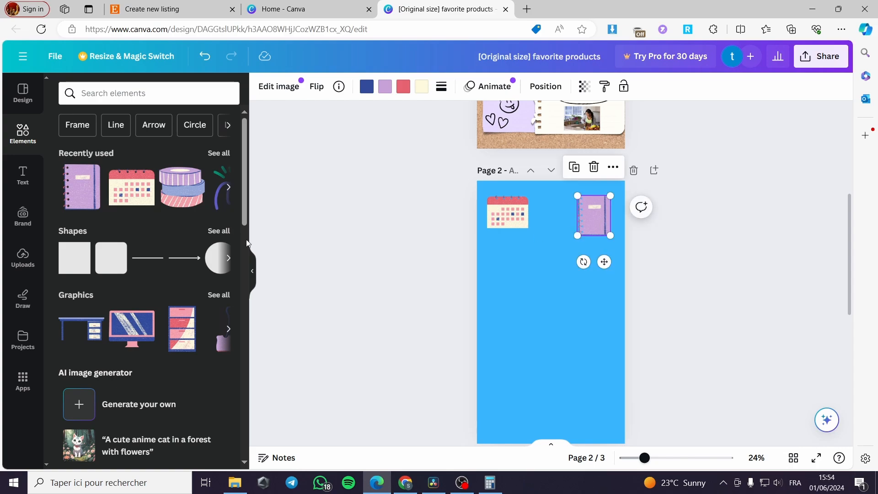
Step: Add a washi tape roll and a squiggle arrow graphic to page 2's bottom corners
left_click(201, 200)
left_click_drag(582, 342, 562, 322)
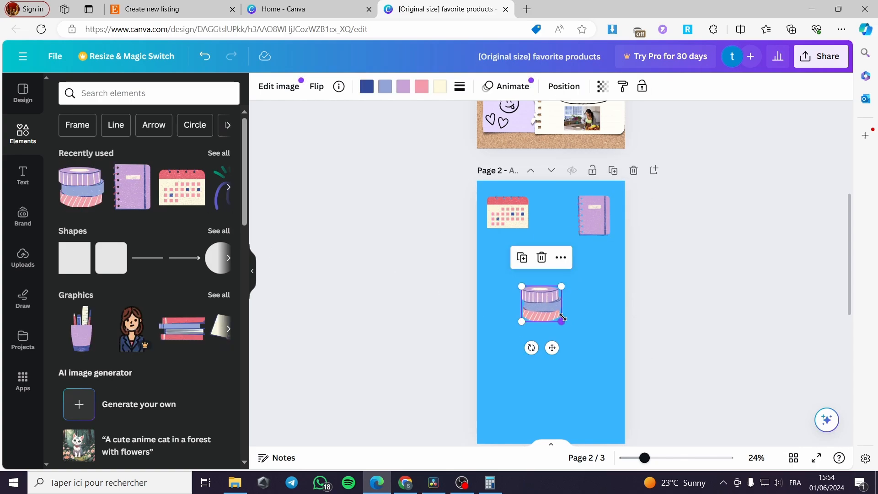
scroll(544, 306, "down", 1)
scroll(544, 305, "down", 1)
left_click_drag(541, 197, 505, 302)
scroll(270, 287, "up", 1)
left_click(223, 187)
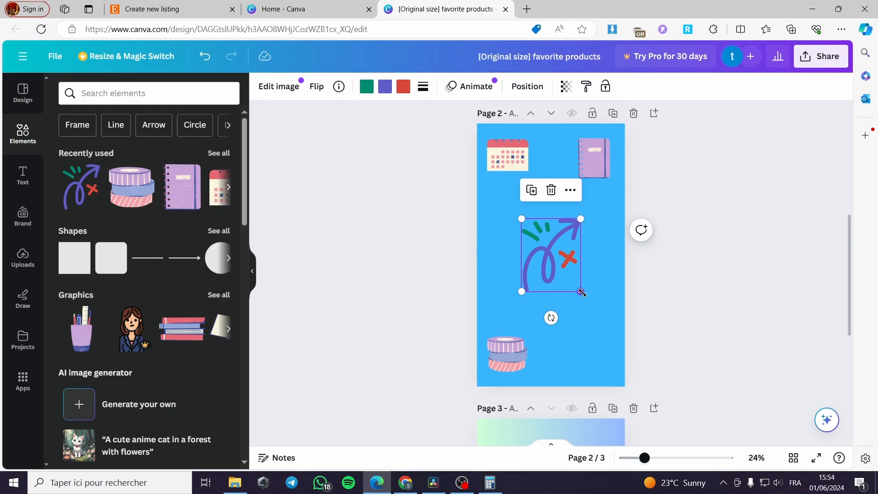
mouse_move(581, 293)
left_mouse_down()
mouse_move(557, 262)
mouse_move(600, 349)
left_mouse_up()
Step: Add a text box reading Photo here to page 2 and move it upward
left_click(16, 172)
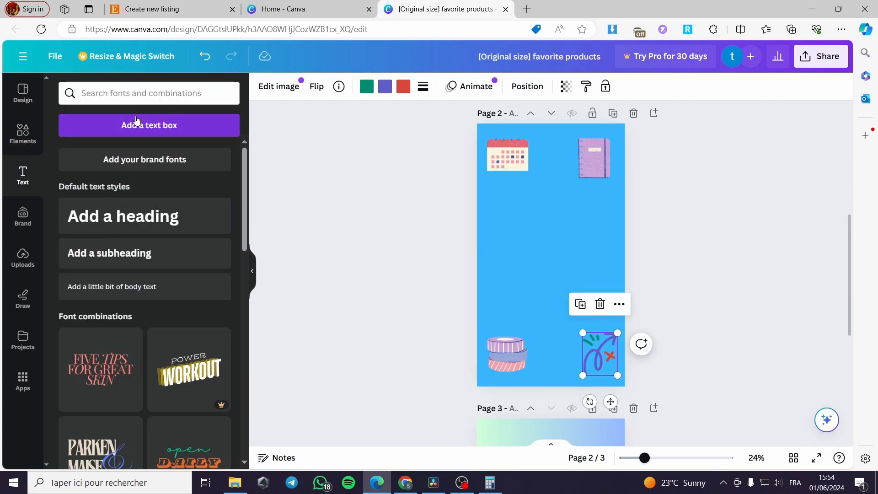
left_click(148, 126)
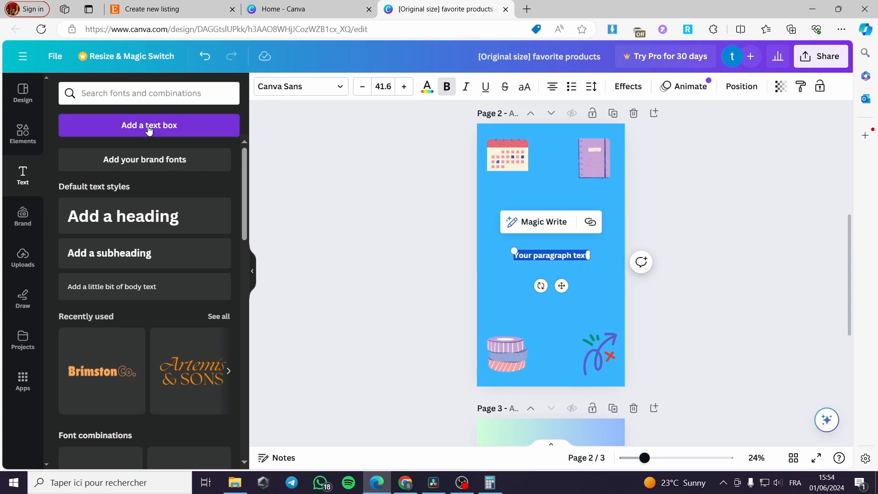
type("ne")
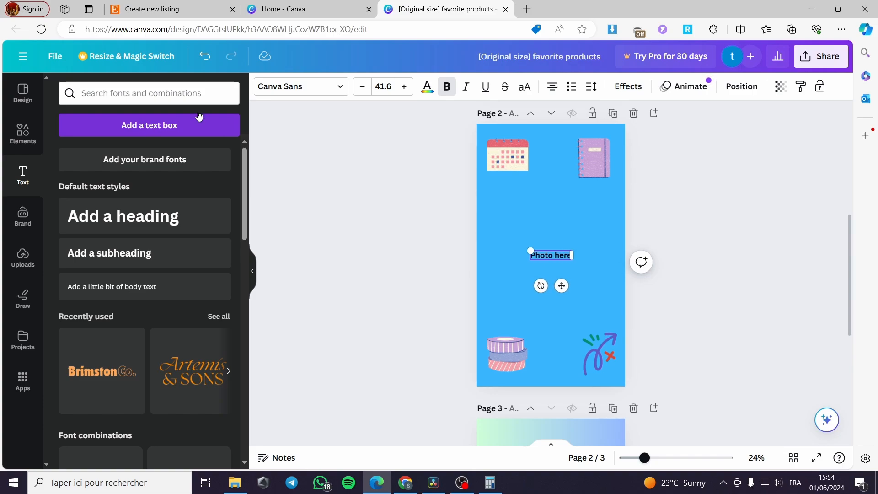
left_click(702, 284)
left_click_drag(564, 261, 559, 204)
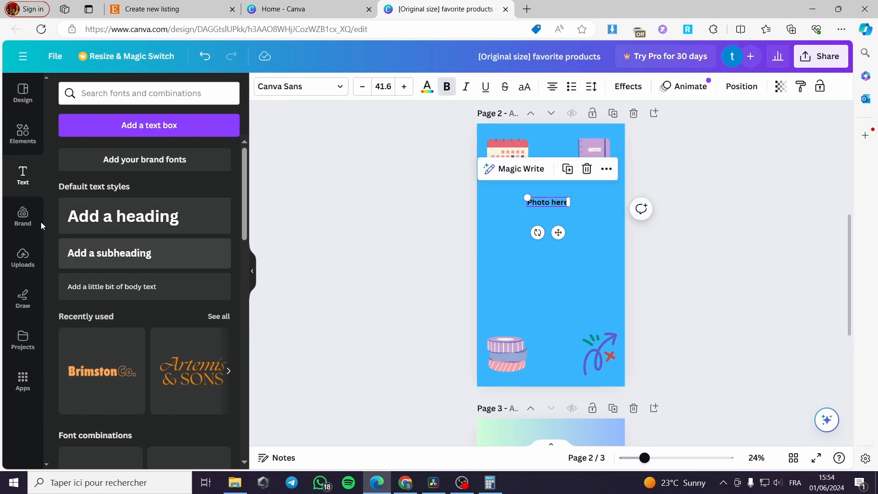
Step: Search elements for photo stickers and place a resized oval frame below the Photo here text
left_click(24, 132)
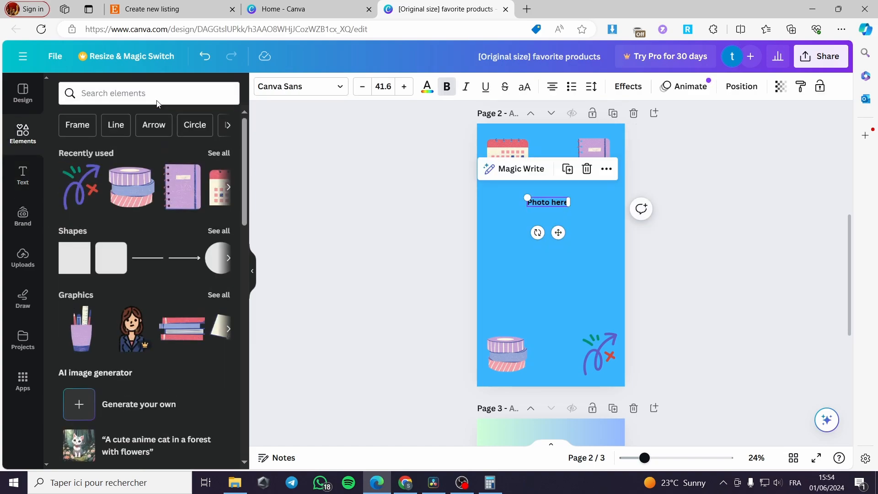
left_click(151, 96)
type("p")
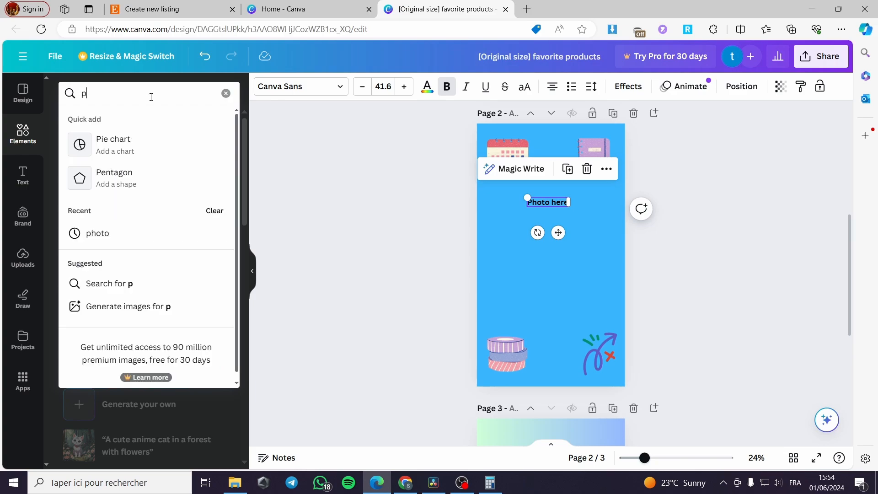
type("hoto s")
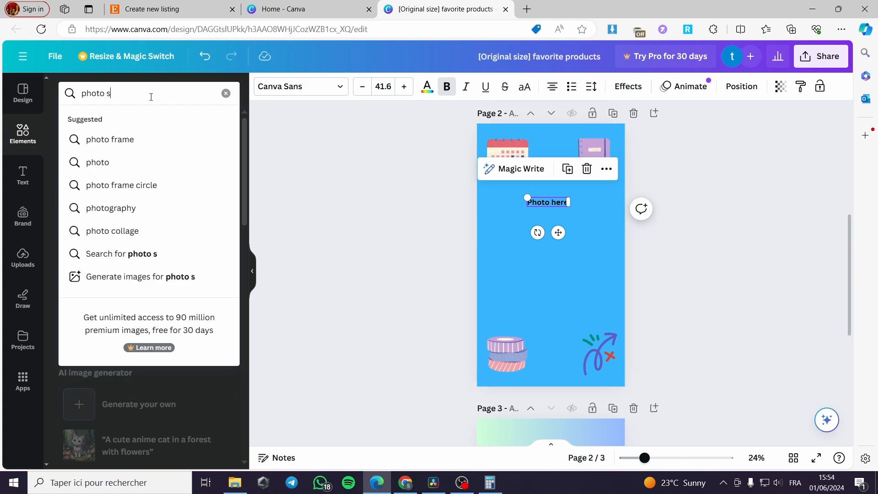
type("ticker")
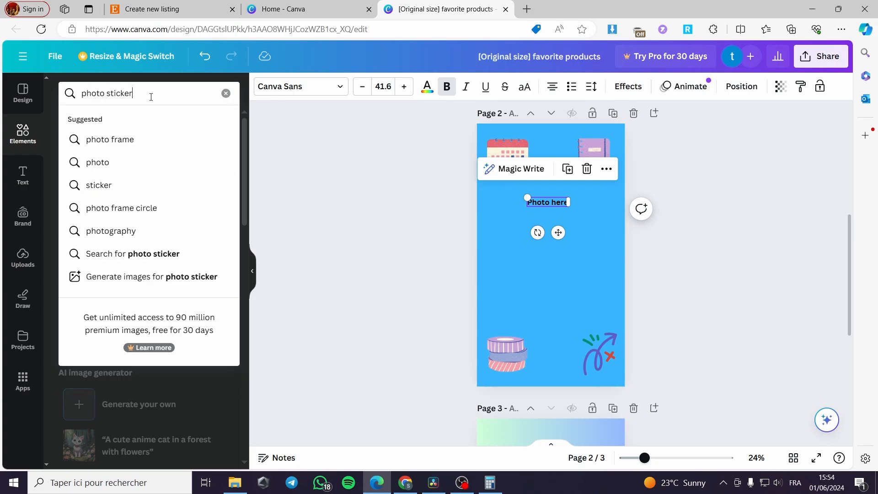
type("s")
key("Return")
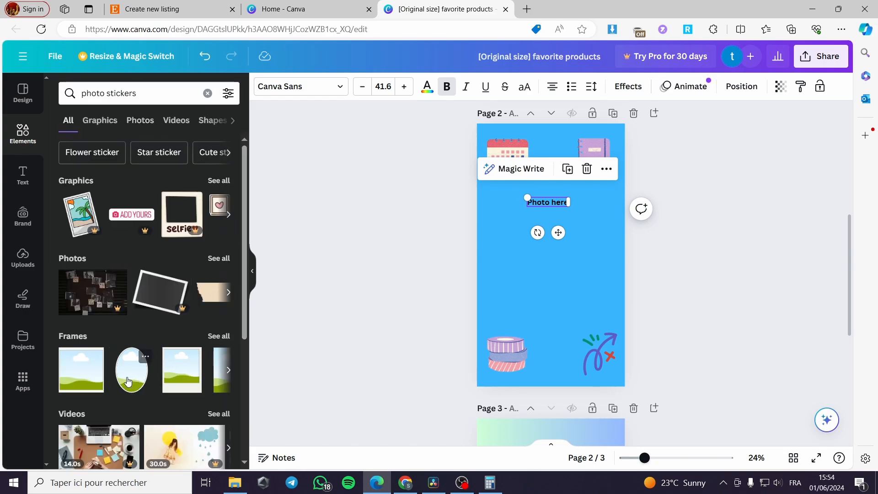
left_click(132, 386)
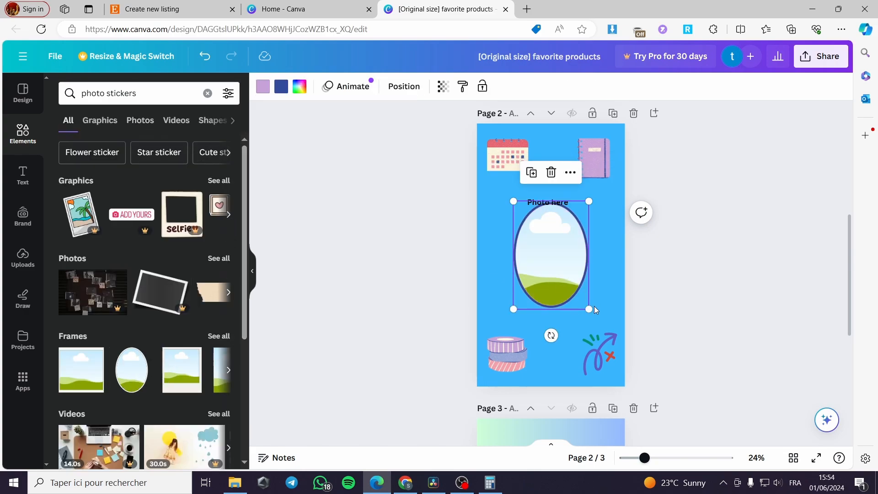
left_click_drag(594, 310, 561, 270)
left_click_drag(542, 232, 555, 253)
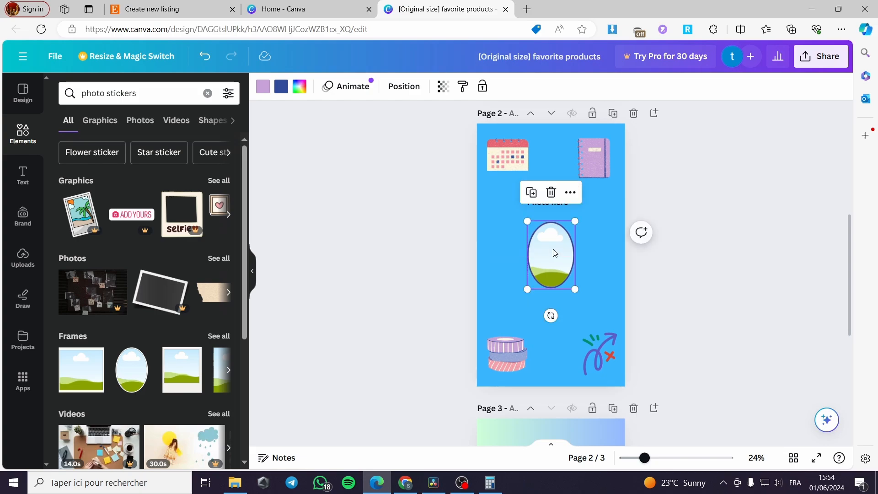
left_click(693, 269)
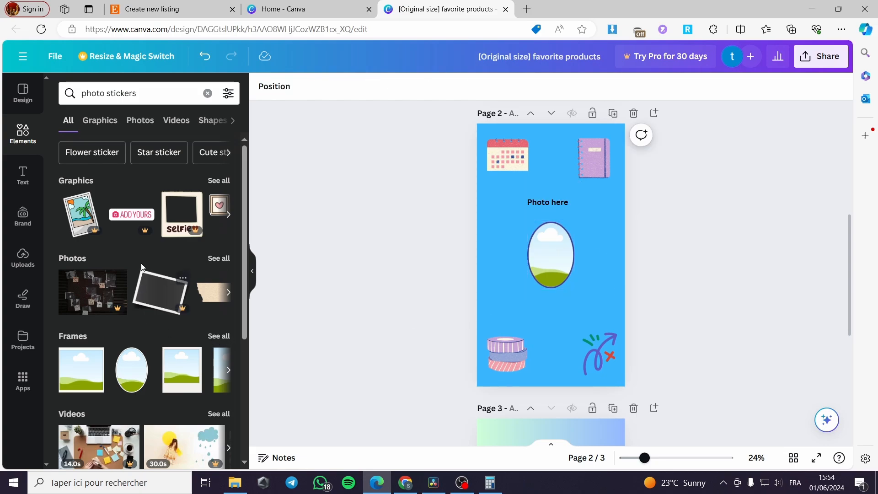
Step: Add a stacked photos sticker and place it left of the oval frame
left_click(230, 215)
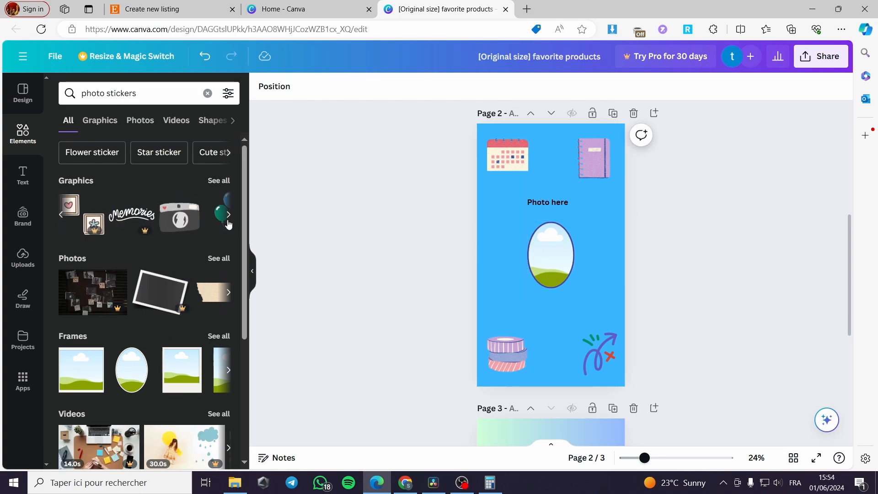
left_click(229, 215)
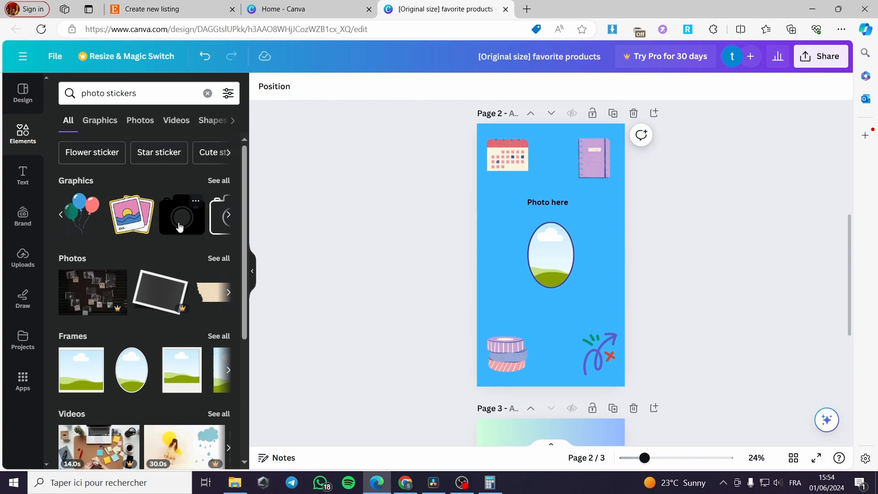
left_click(145, 227)
left_click_drag(579, 283, 503, 266)
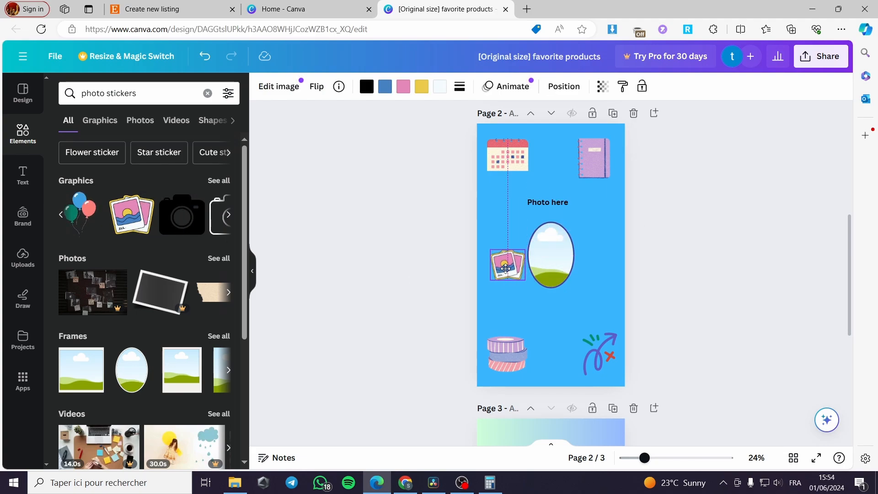
Step: Add a balloons graphic to page 3, shrinking it into the top-left corner
scroll(707, 331, "down", 5)
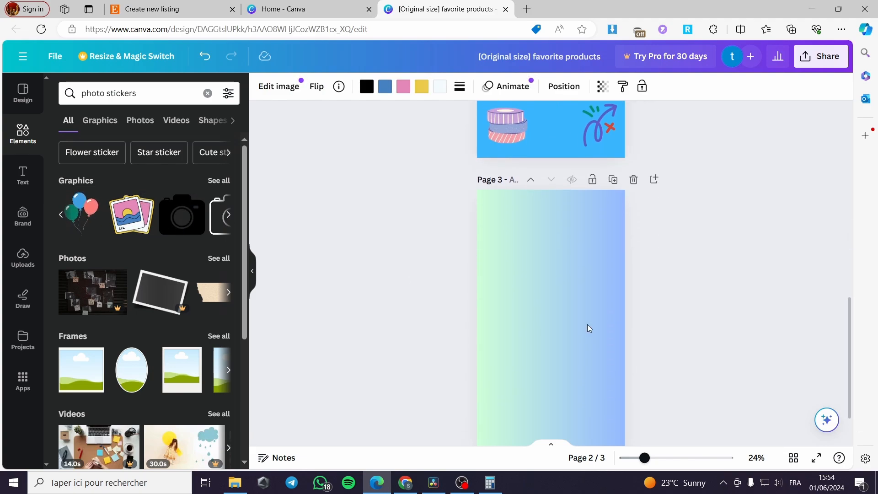
left_click(589, 326)
scroll(589, 325, "down", 1)
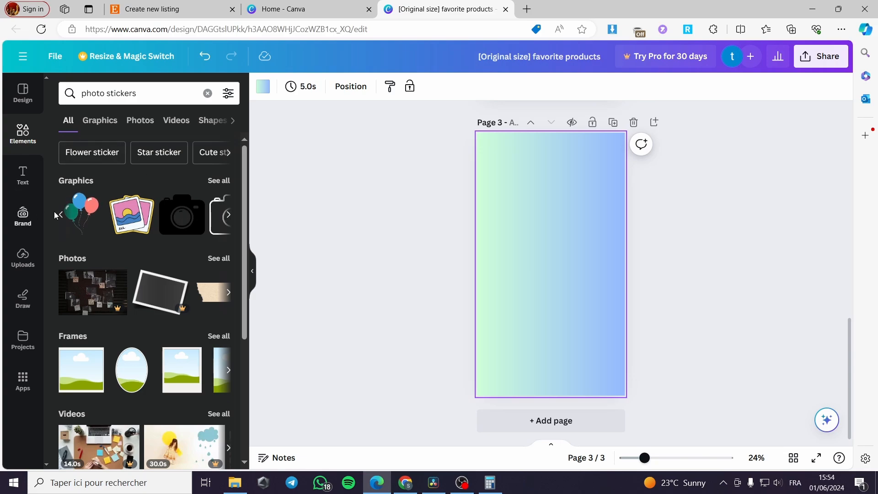
left_click(87, 217)
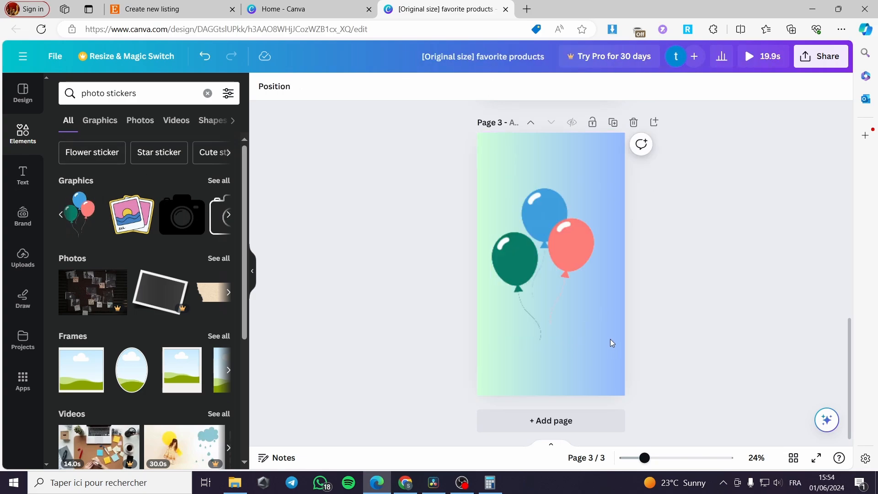
left_click_drag(612, 339, 519, 192)
left_click(539, 206)
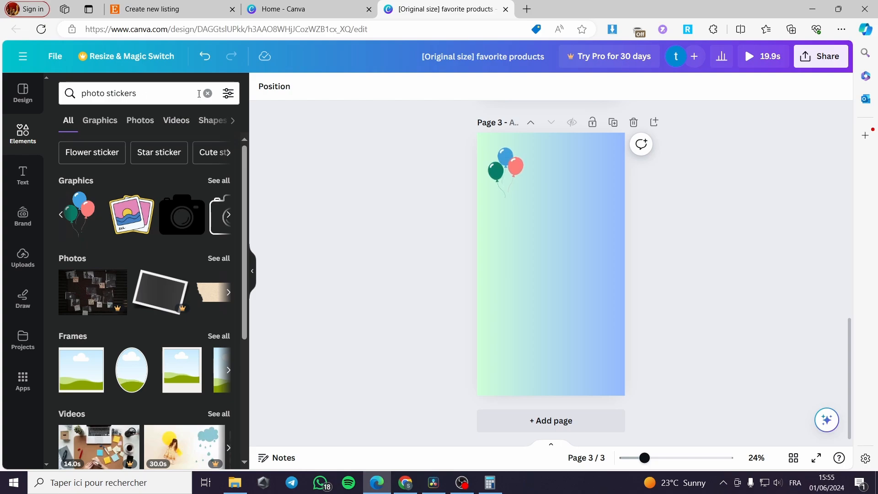
Step: Add a hand-drawn heart graphic to page 3 and recolor it red
left_click(208, 93)
scroll(182, 258, "down", 3)
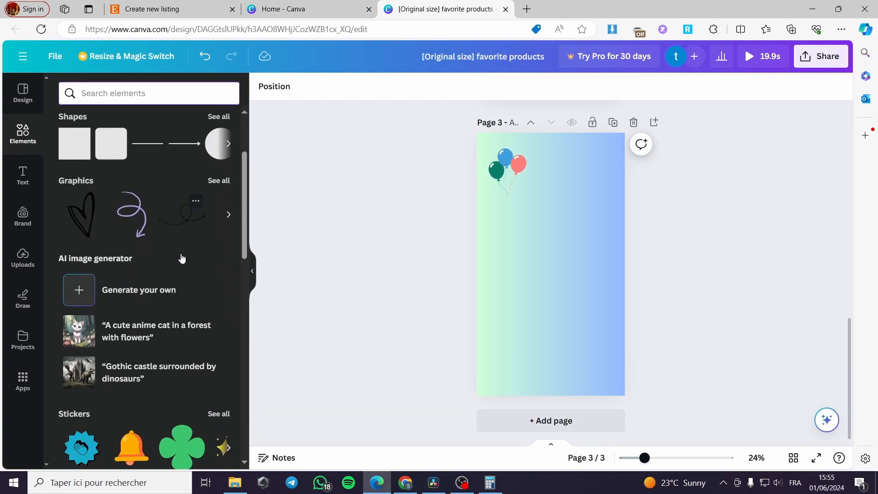
left_click(82, 214)
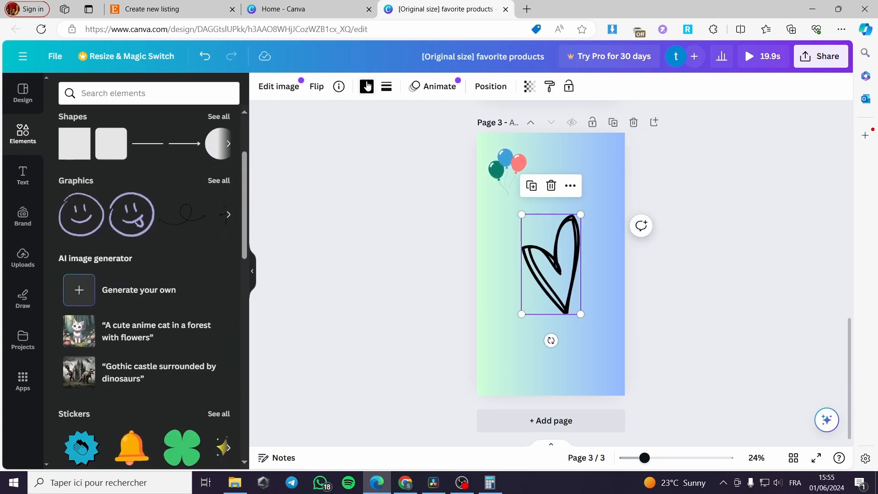
left_click(366, 85)
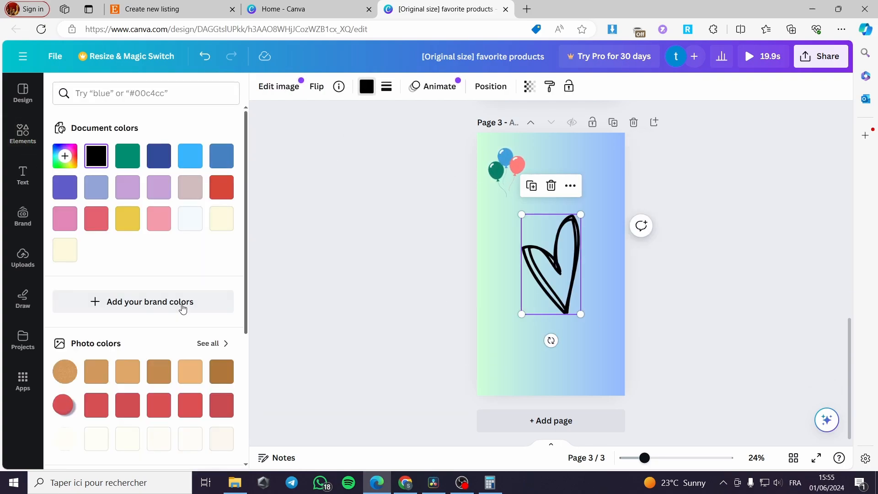
left_click(96, 405)
Step: Shrink and tilt the red heart, then move it into page 3's top-right corner
left_click_drag(581, 304, 497, 279)
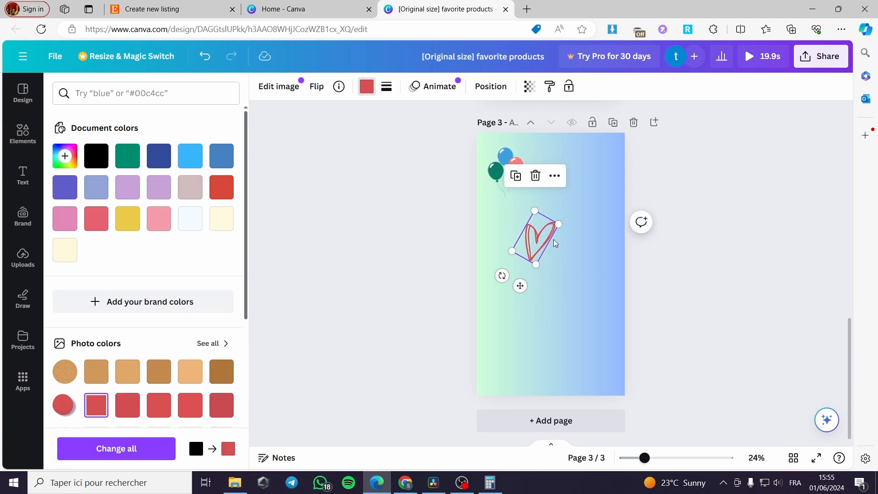
left_click(557, 243)
left_click_drag(536, 244, 591, 173)
left_click(692, 198)
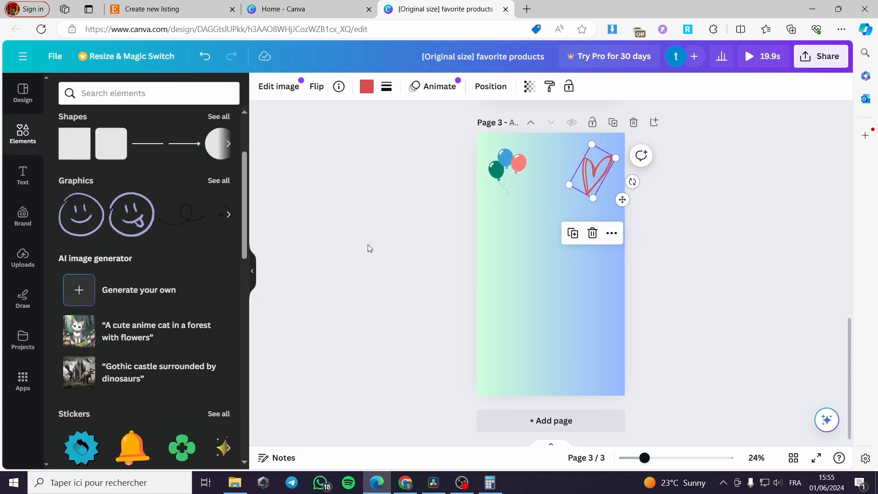
left_click(367, 246)
Step: Browse the graphics recommendations and place a yellow r letter sticker in page 3's bottom-left corner
scroll(131, 242, "up", 3)
left_click(219, 295)
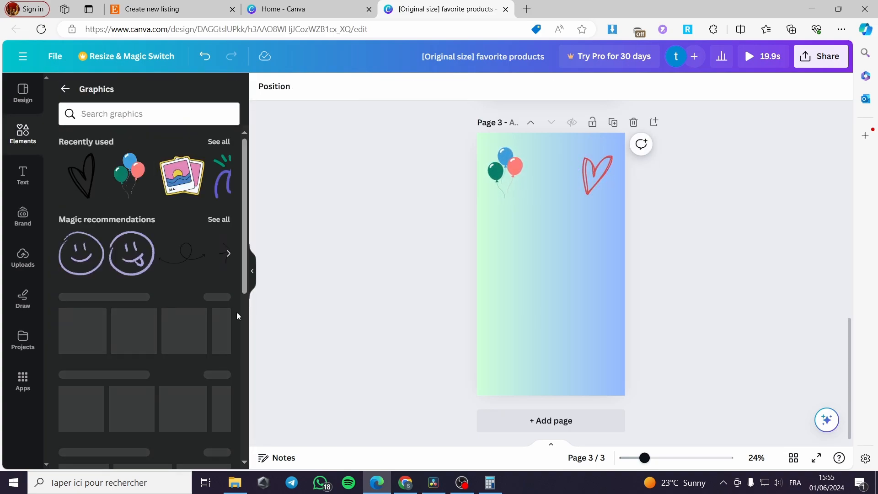
scroll(167, 305, "down", 2)
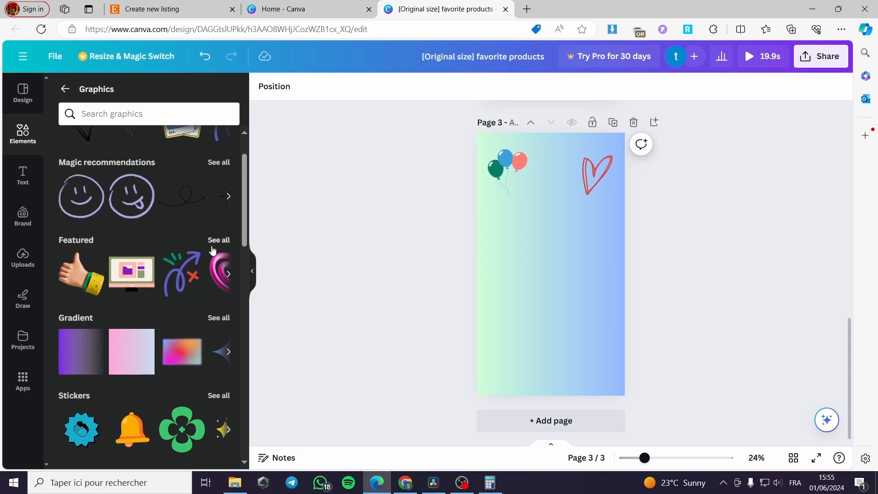
scroll(214, 330, "down", 2)
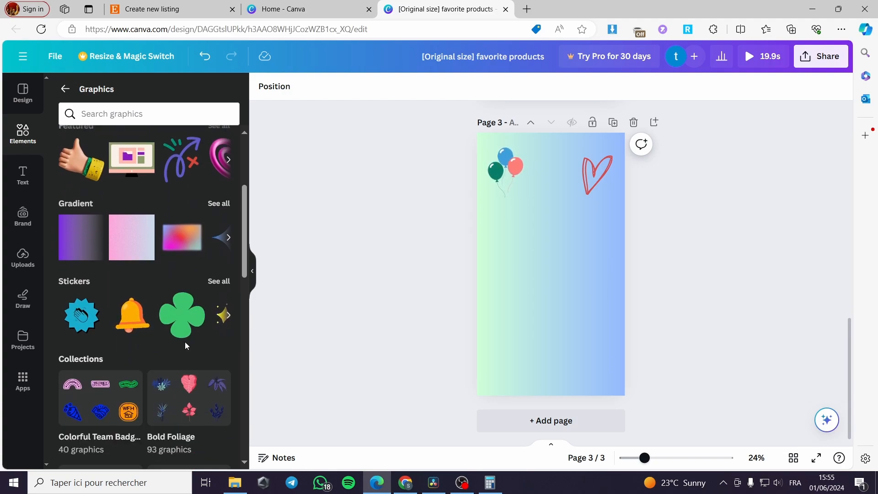
scroll(157, 339, "down", 3)
scroll(156, 338, "down", 8)
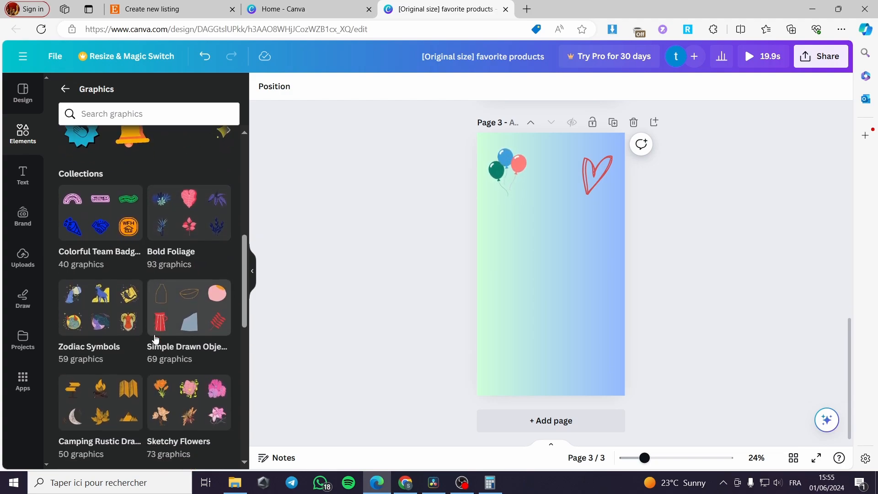
scroll(156, 339, "up", 15)
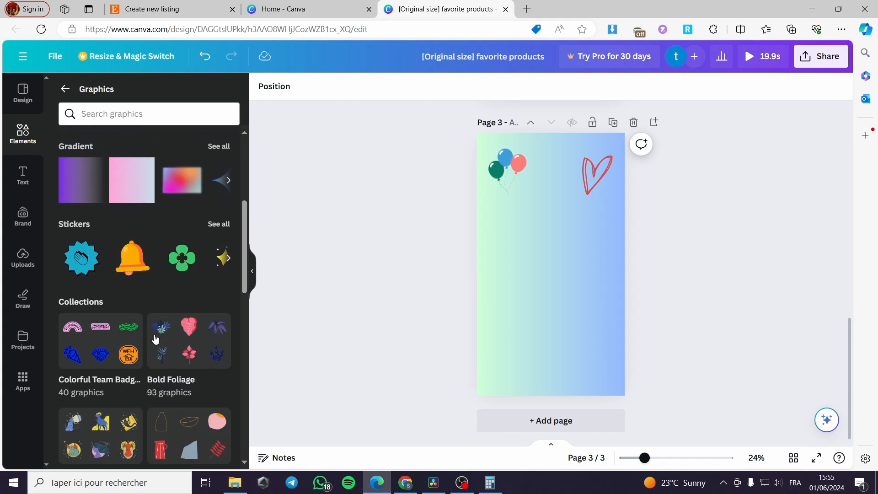
left_click(222, 222)
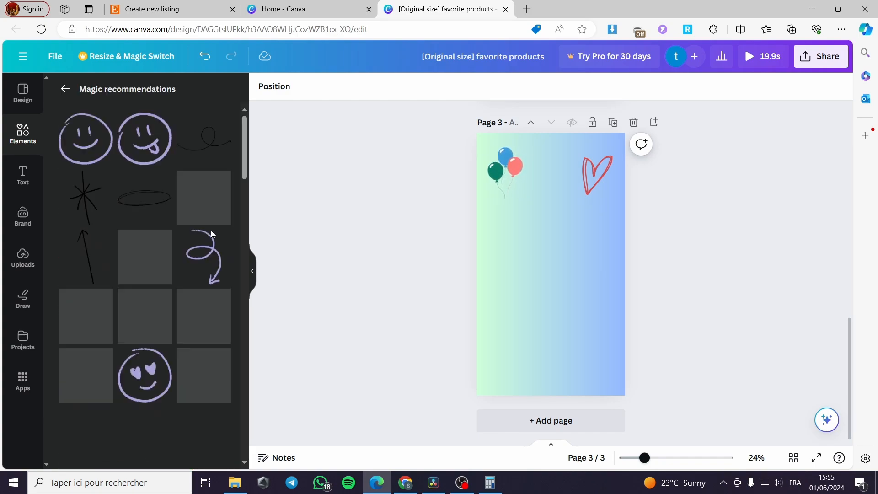
scroll(160, 215, "down", 6)
scroll(168, 222, "down", 2)
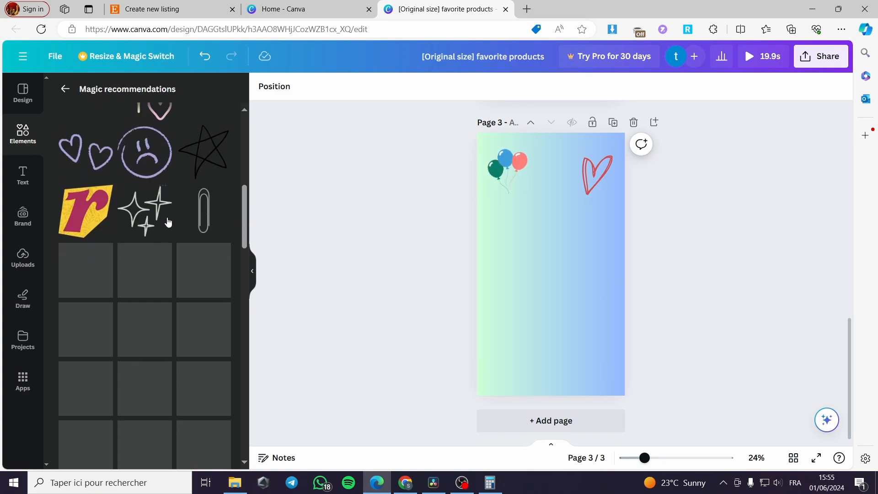
left_click(84, 205)
left_click_drag(576, 288, 502, 366)
Step: Add a pink A letter sticker and place it in page 3's bottom-right corner
scroll(178, 351, "down", 3)
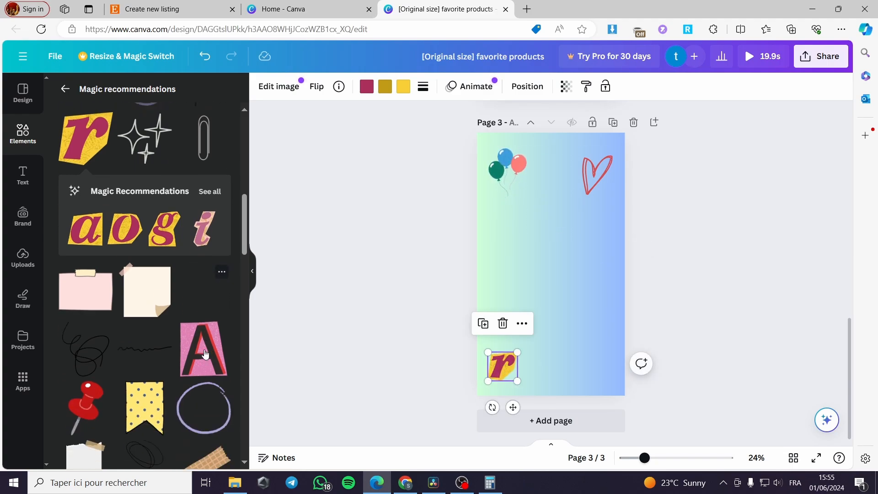
left_click(202, 325)
left_click_drag(577, 304, 601, 364)
left_click(555, 261)
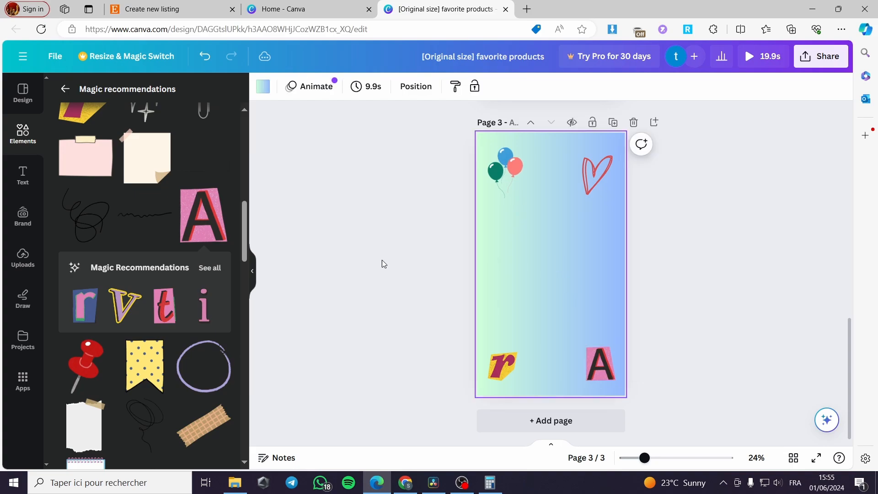
Step: Search elements for photo and add a square photo frame to the middle of page 3
left_click(20, 136)
left_click(136, 91)
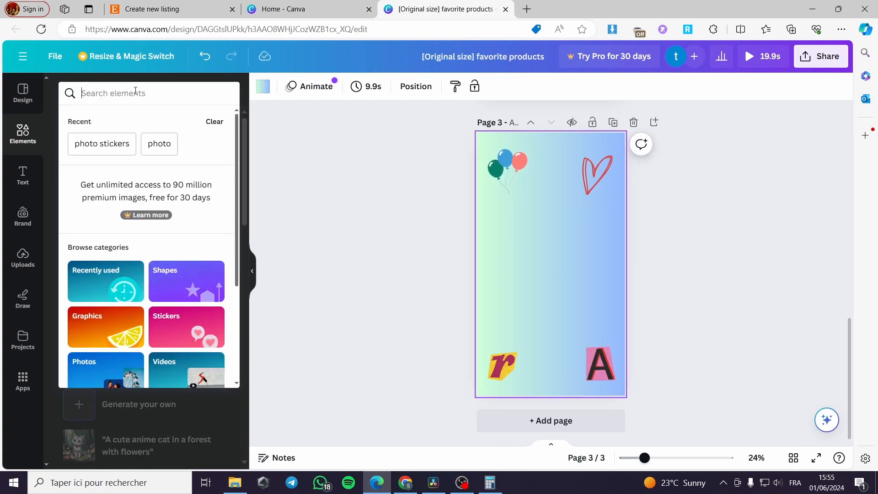
type("phot")
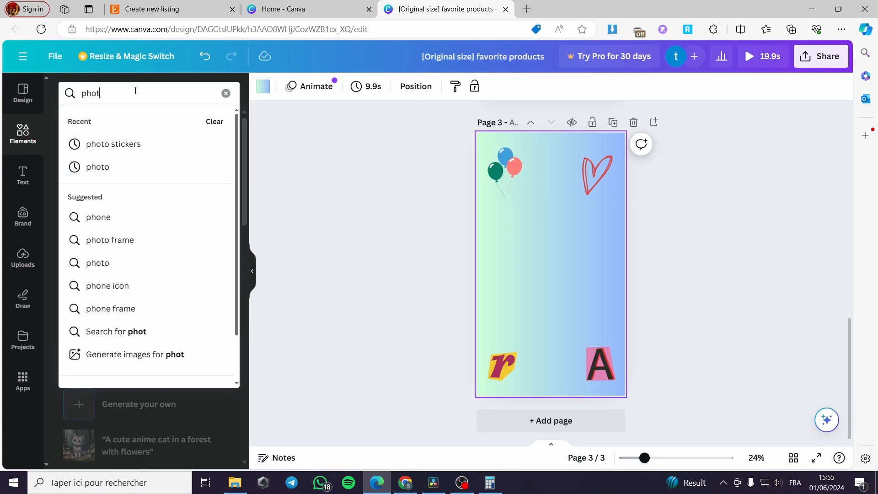
left_click(102, 167)
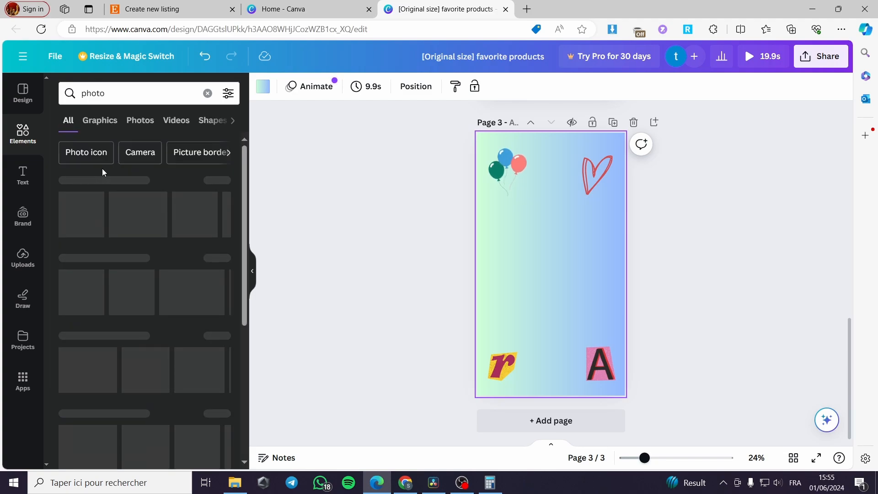
left_click(216, 232)
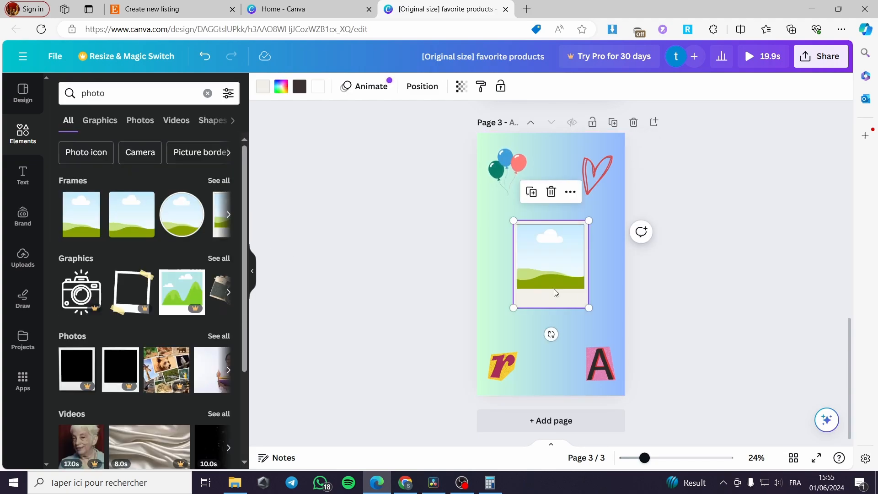
left_click_drag(562, 274, 566, 274)
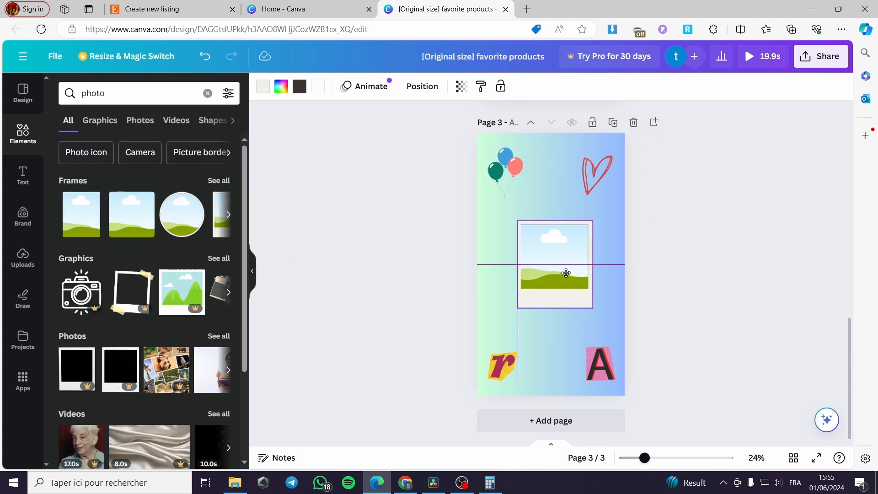
Step: Fill the square frame with the uploaded fairy lights image
left_click(21, 259)
scroll(165, 360, "down", 3)
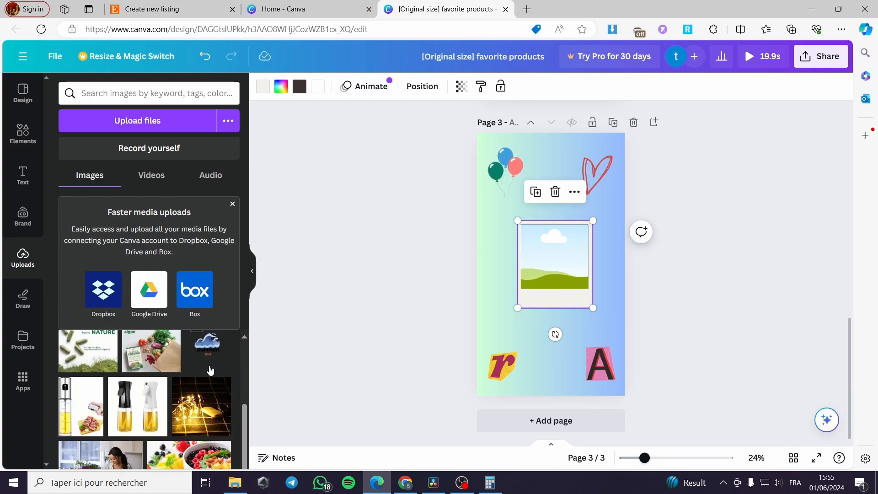
left_click(202, 425)
left_click(680, 298)
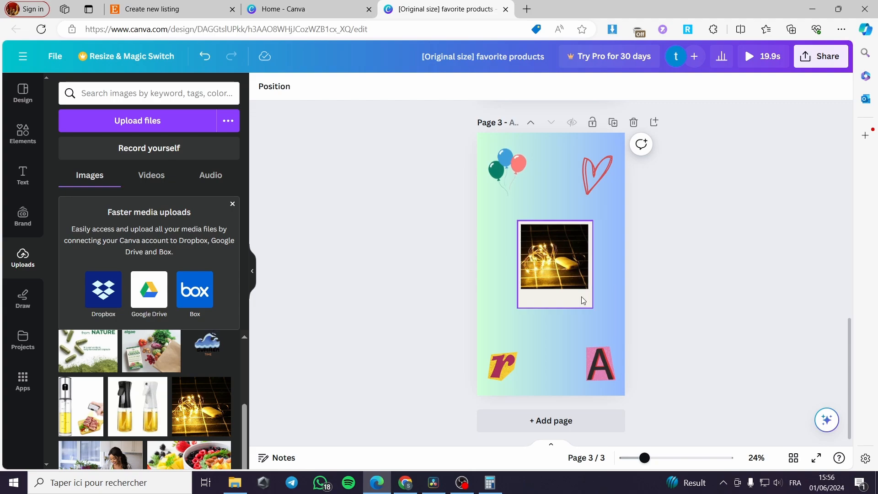
Step: Duplicate the stacked photos sticker on page 2 and place the copy right of the oval frame
scroll(546, 292, "up", 6)
scroll(557, 290, "down", 2)
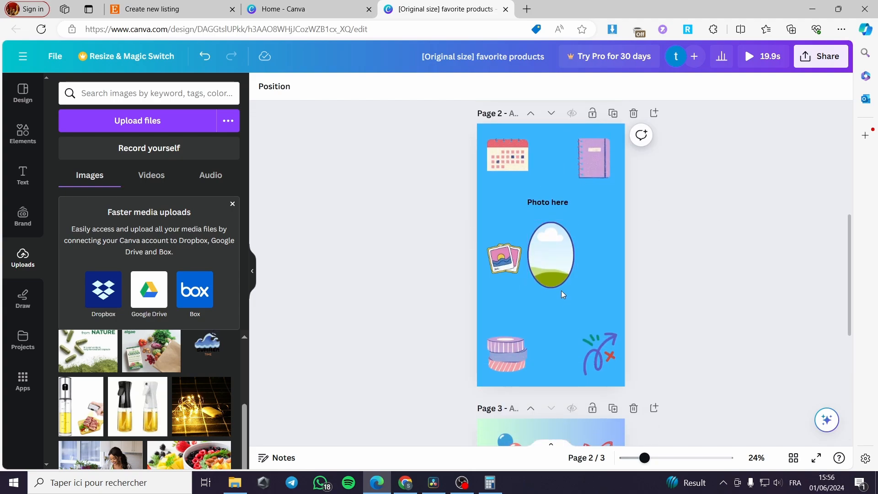
left_click(559, 250)
left_click_drag(559, 250, 602, 256)
left_click(511, 263)
left_click(488, 217)
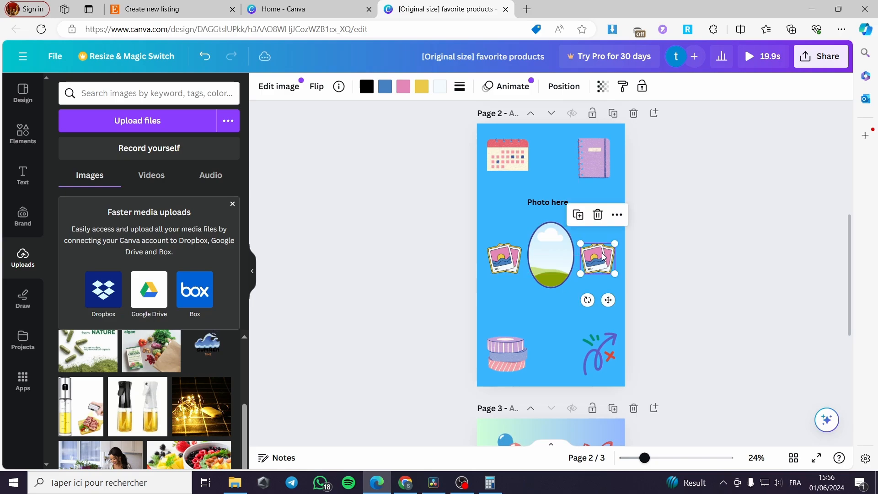
left_click(703, 255)
Step: Review the pages, open the download options and set the file type to PNG
scroll(641, 282, "down", 5)
scroll(640, 275, "up", 10)
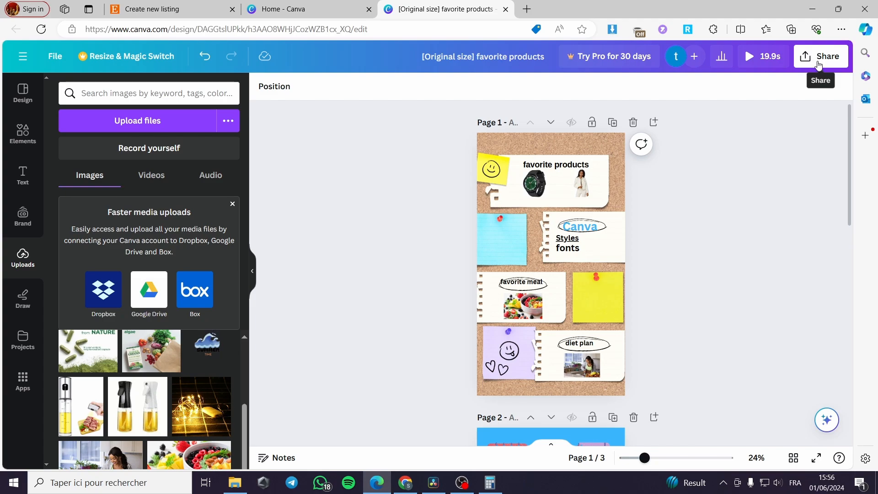
scroll(634, 211, "down", 5)
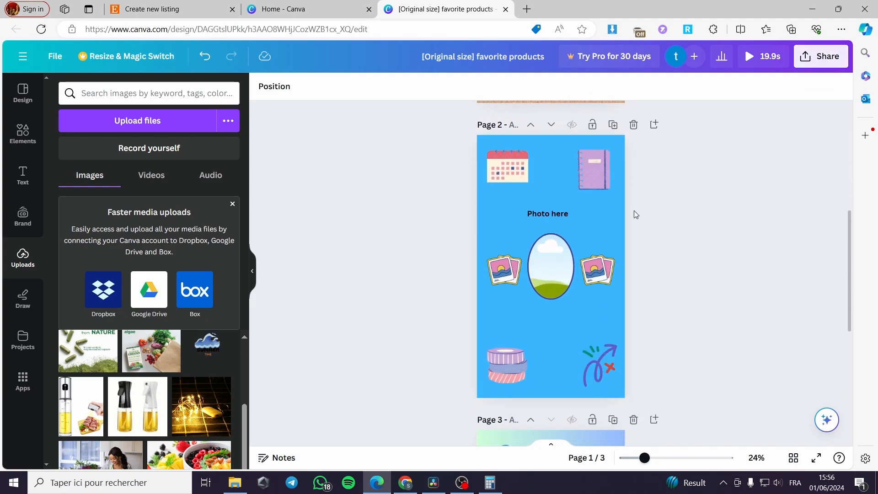
scroll(634, 210, "down", 1)
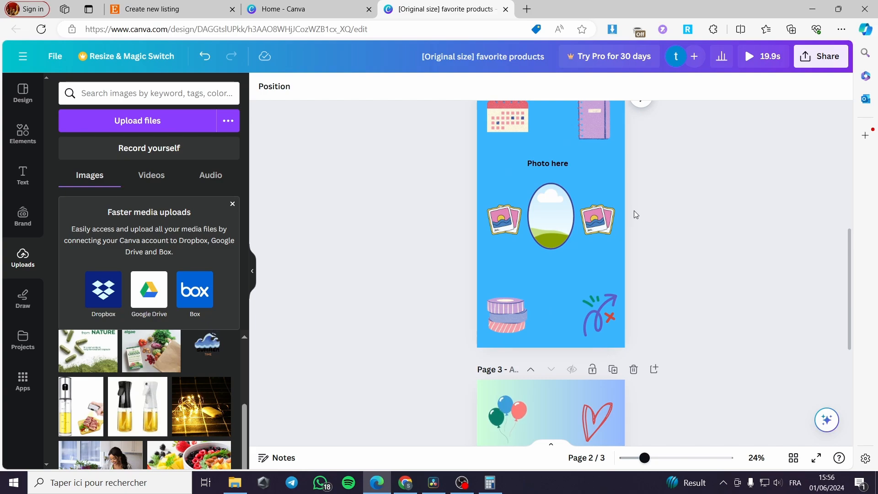
scroll(634, 214, "down", 1)
scroll(663, 201, "up", 8)
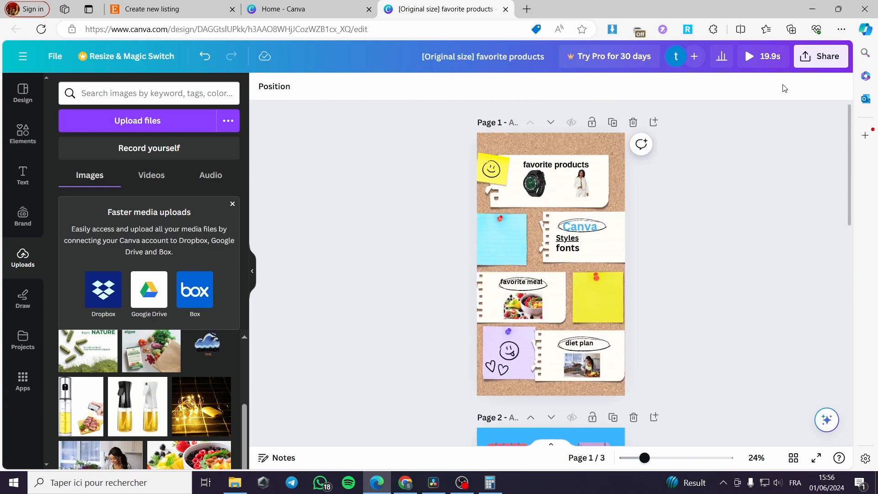
left_click(818, 56)
left_click(692, 335)
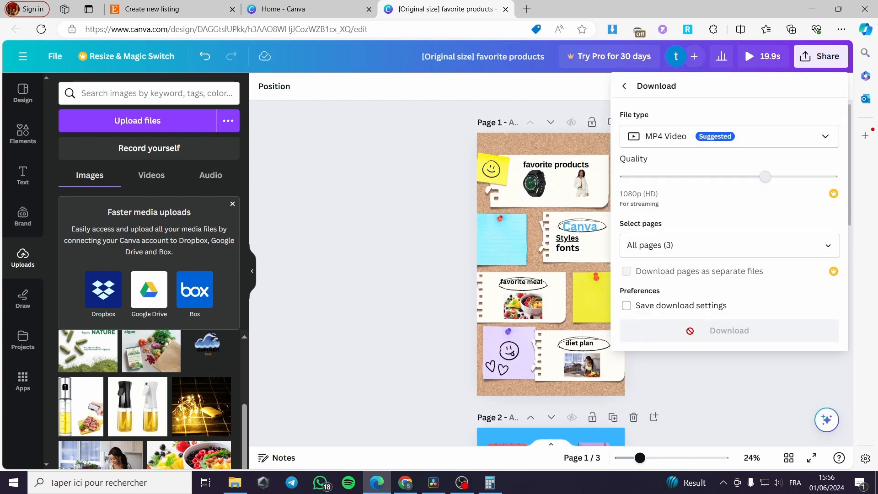
left_click(789, 137)
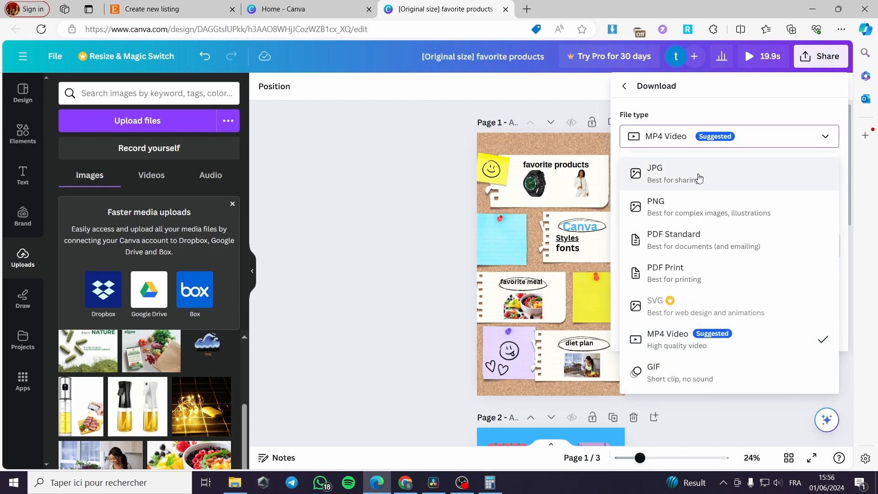
left_click(704, 207)
Step: Select only Page 1 and download the design as PNG
left_click(763, 278)
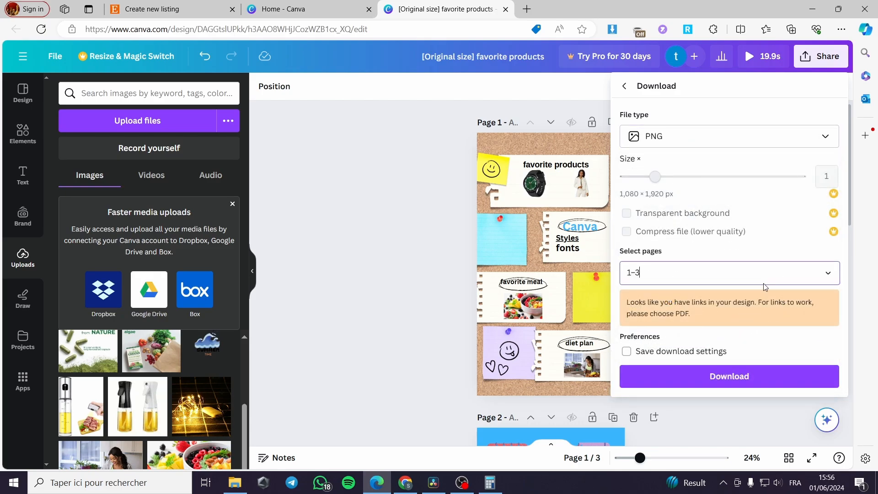
left_click(687, 93)
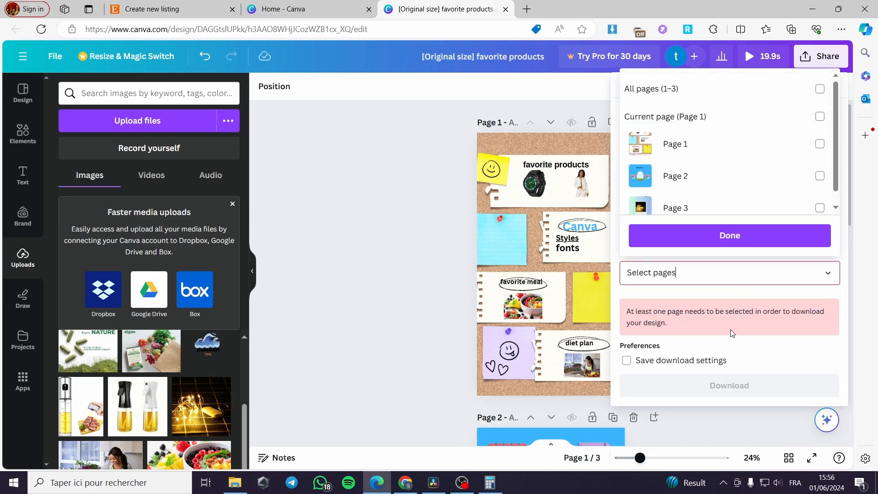
left_click(774, 321)
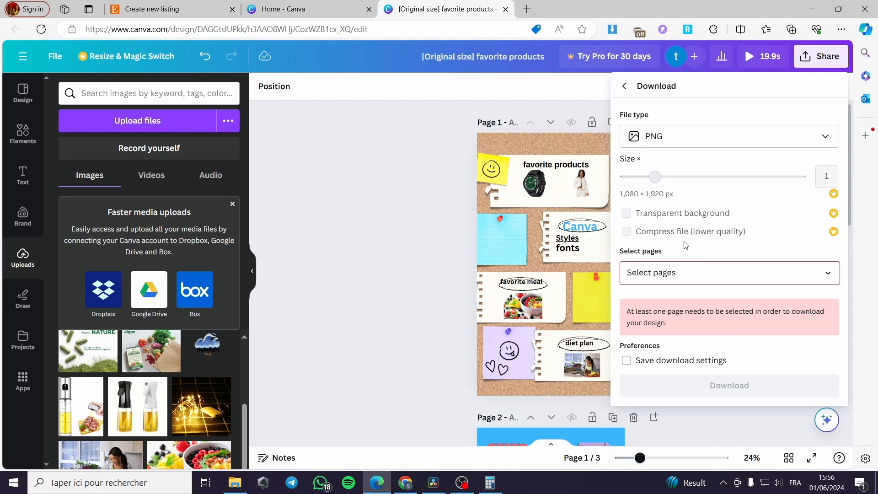
left_click(682, 273)
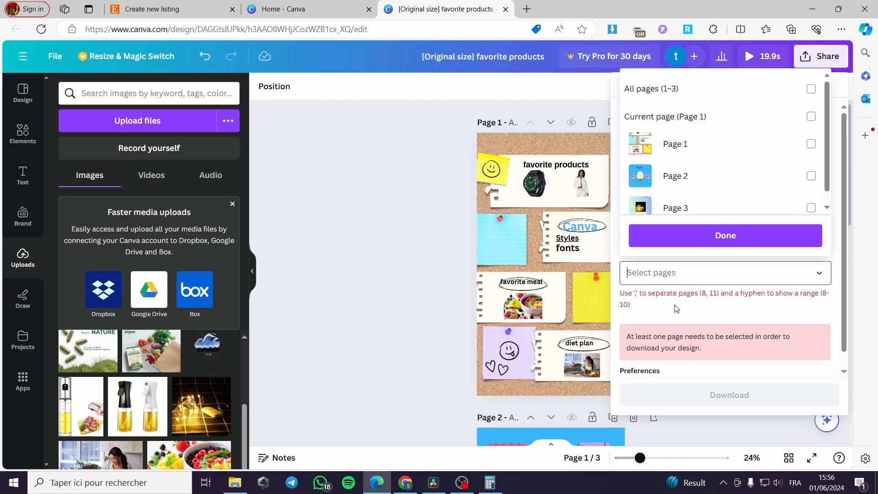
left_click(686, 145)
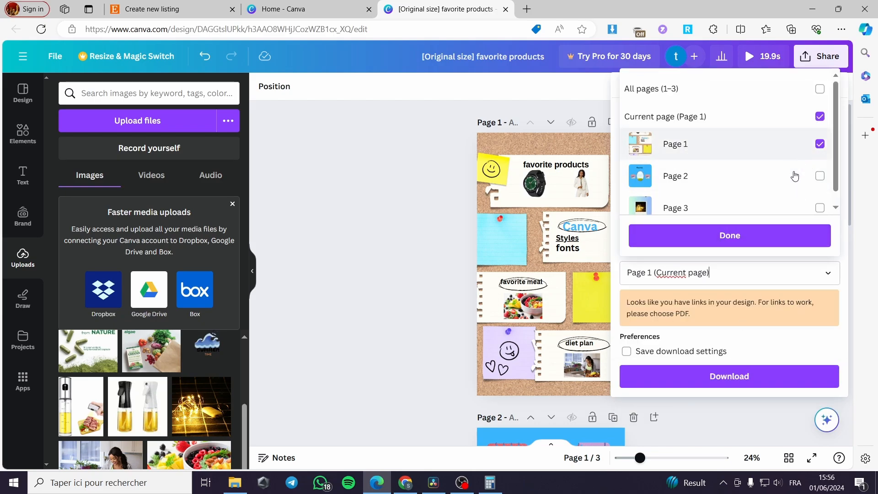
left_click(775, 377)
left_click(754, 384)
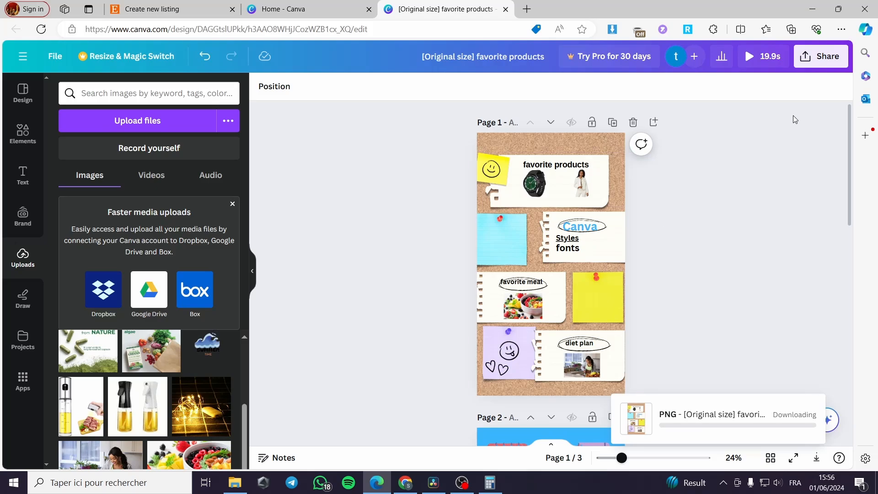
Step: Download Page 2 of the design as a PNG file
left_click(173, 9)
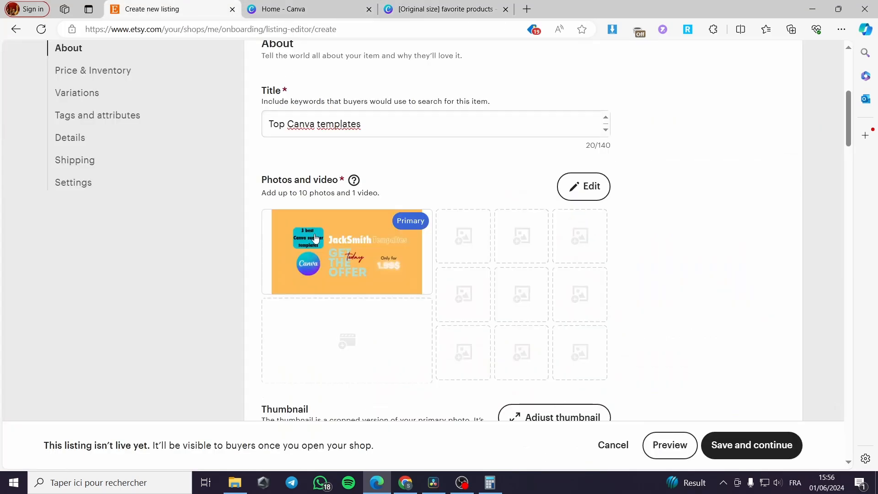
left_click(445, 8)
left_click(830, 57)
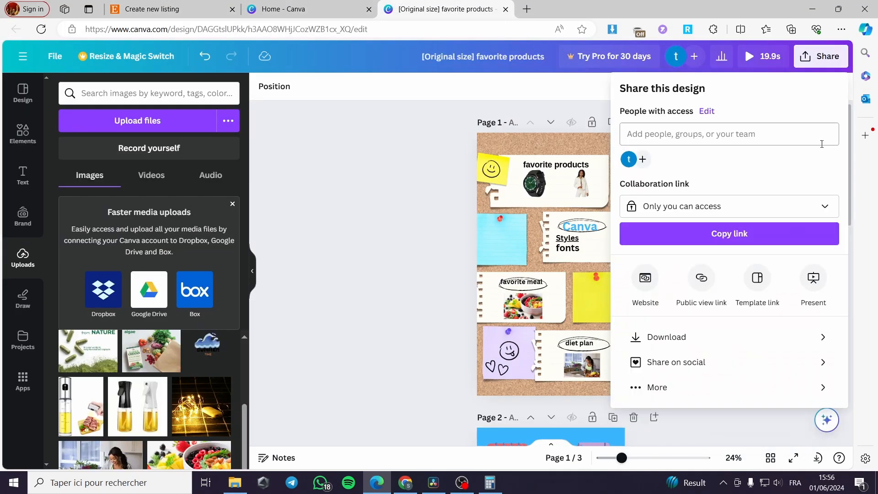
left_click(654, 337)
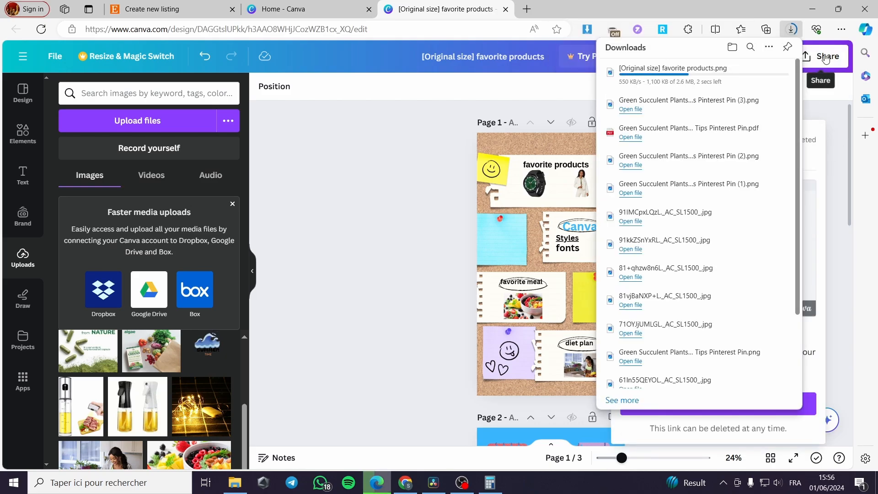
left_click(804, 55)
left_click(704, 335)
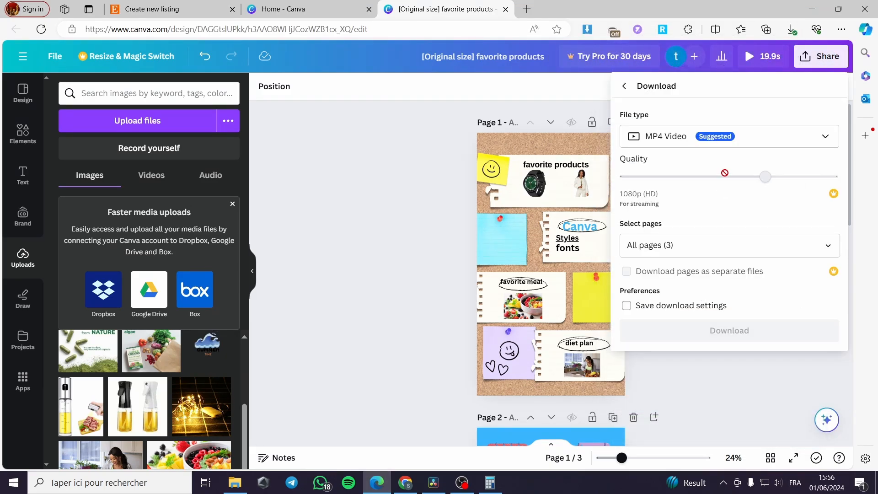
left_click(741, 139)
left_click(682, 208)
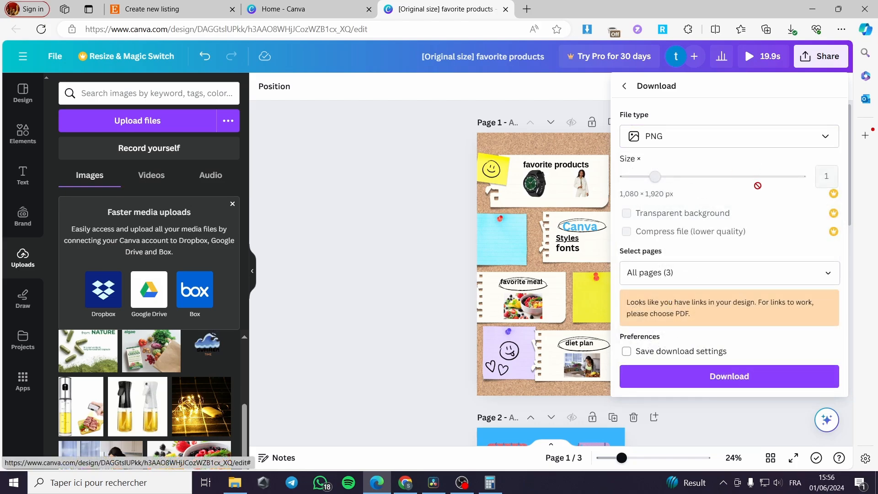
left_click(701, 272)
left_click(686, 146)
left_click(697, 206)
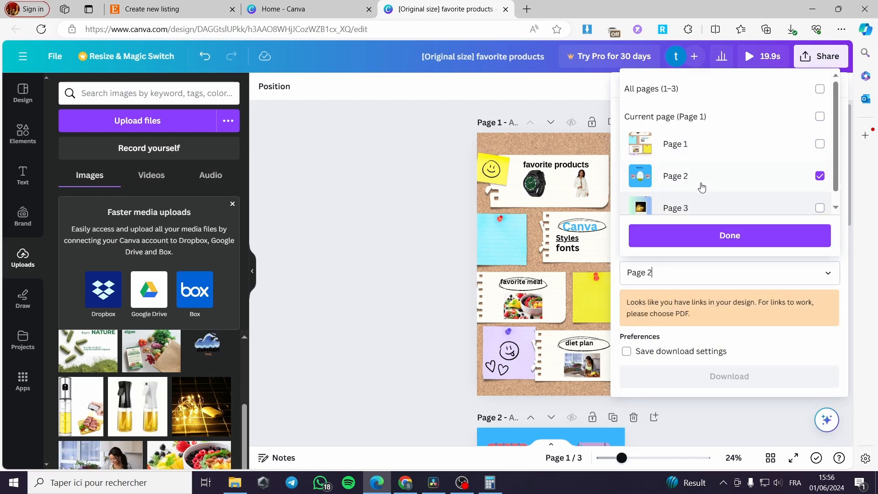
left_click(733, 375)
left_click(745, 380)
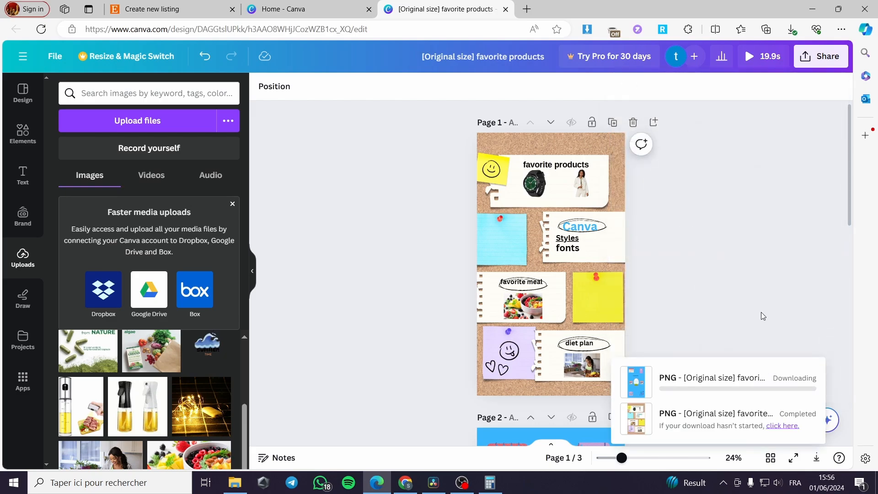
Step: Download Page 3 of the design as a PNG file
left_click(821, 56)
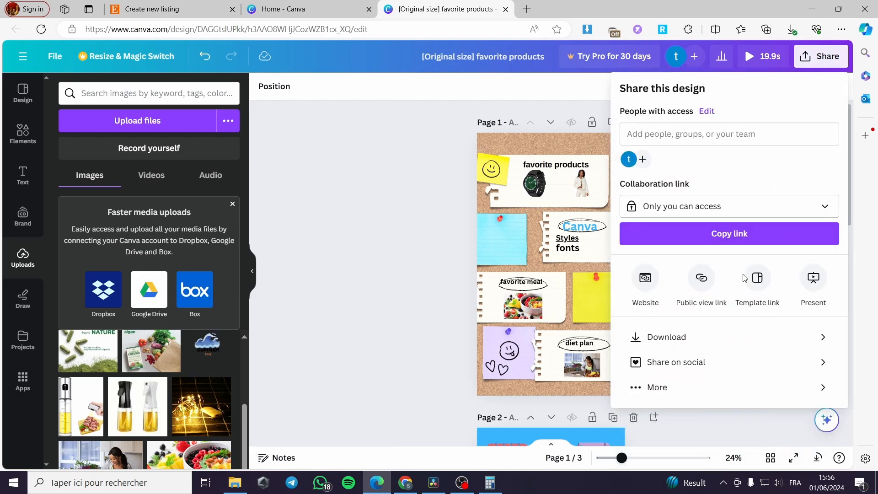
left_click(710, 352)
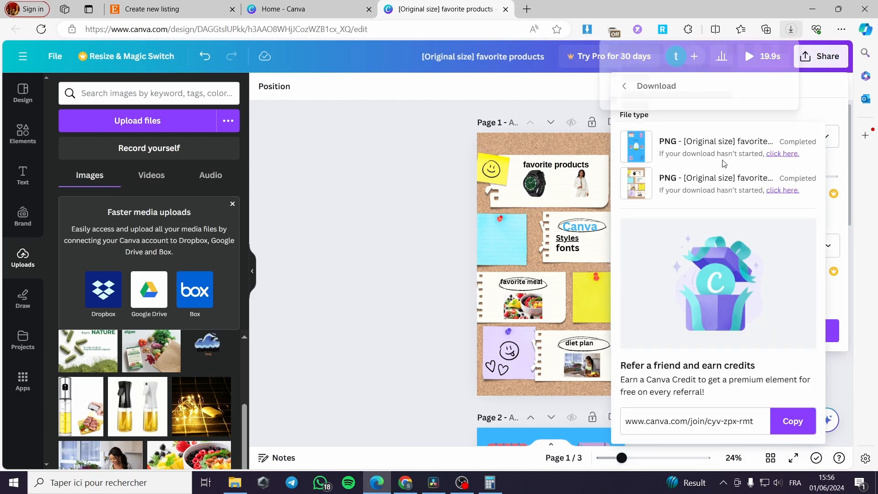
left_click(837, 139)
left_click(726, 174)
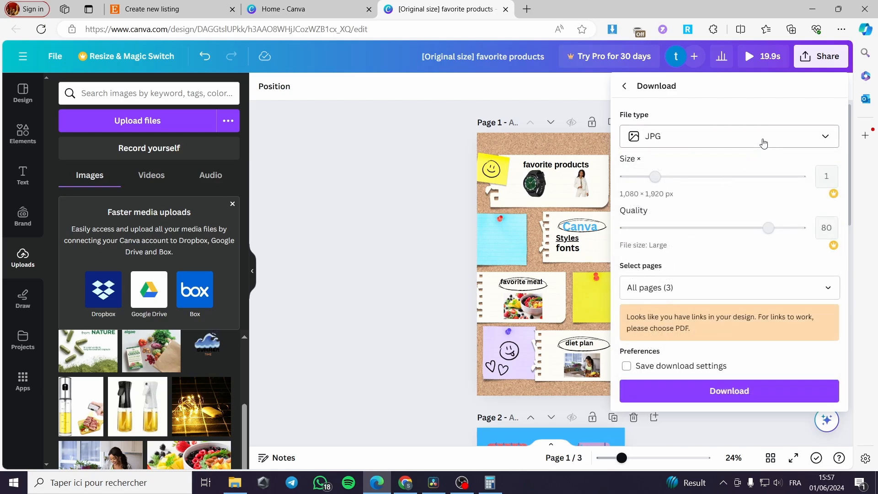
left_click(760, 140)
left_click(716, 203)
left_click(731, 273)
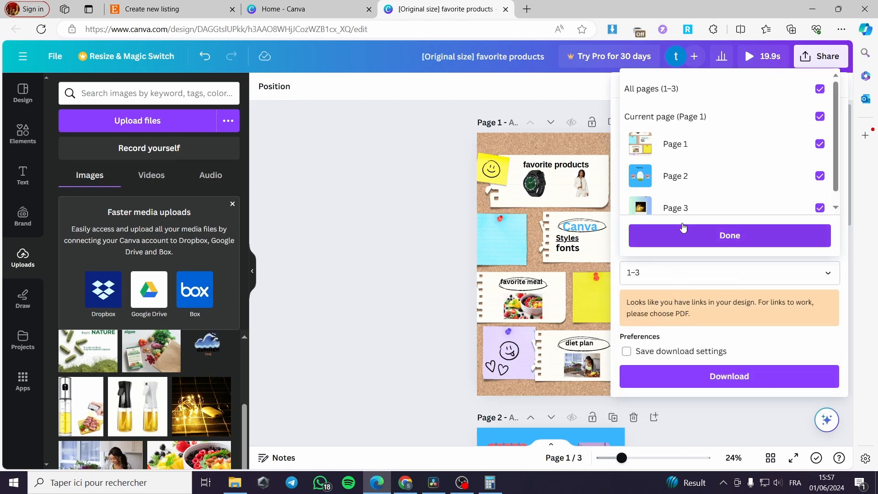
left_click(714, 144)
left_click(719, 175)
left_click(728, 235)
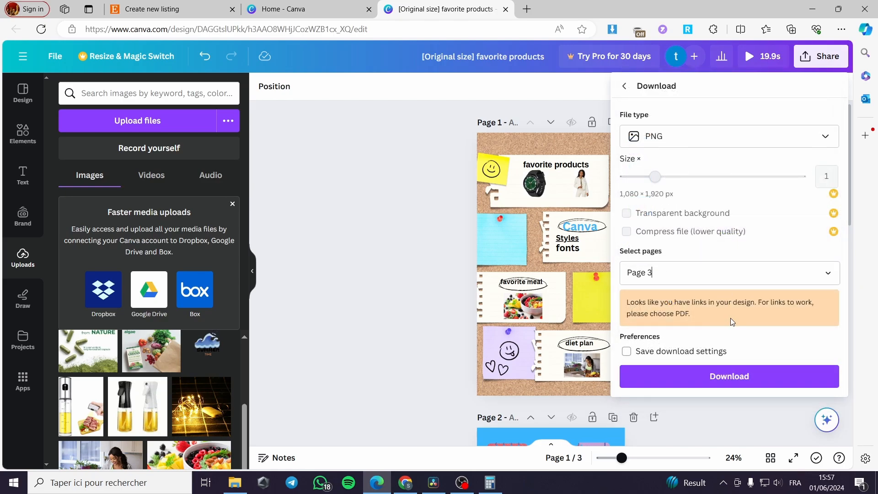
left_click(727, 376)
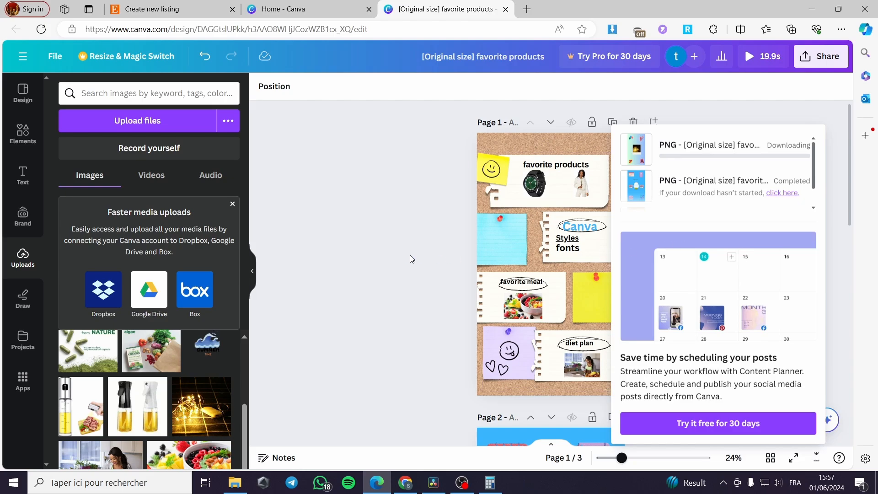
left_click(369, 256)
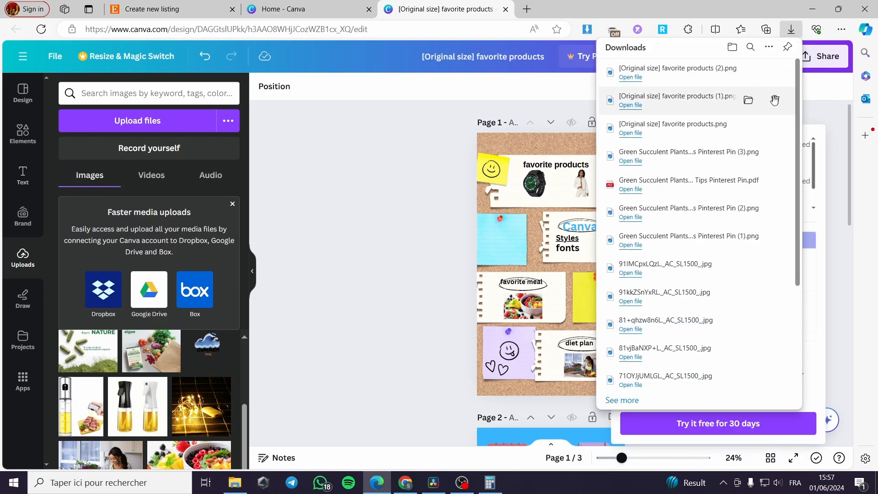
Step: Add a heading reading "Edit the designs here" to page 1
left_click(22, 137)
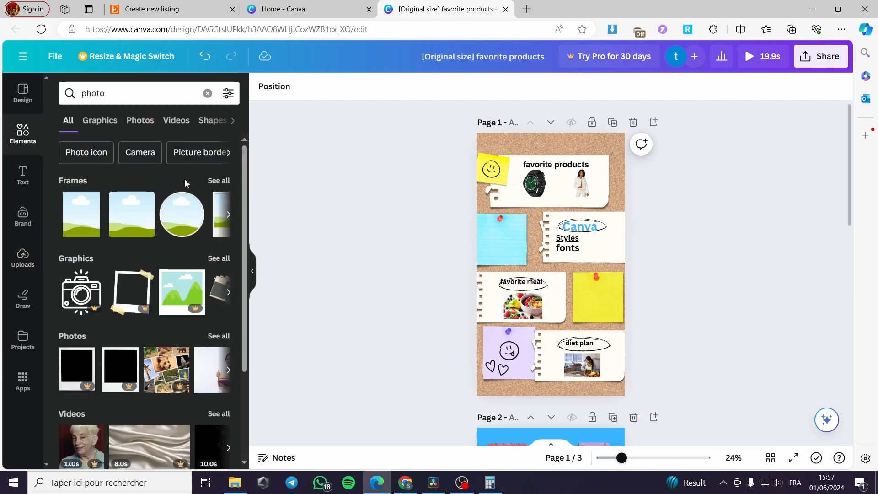
left_click(23, 176)
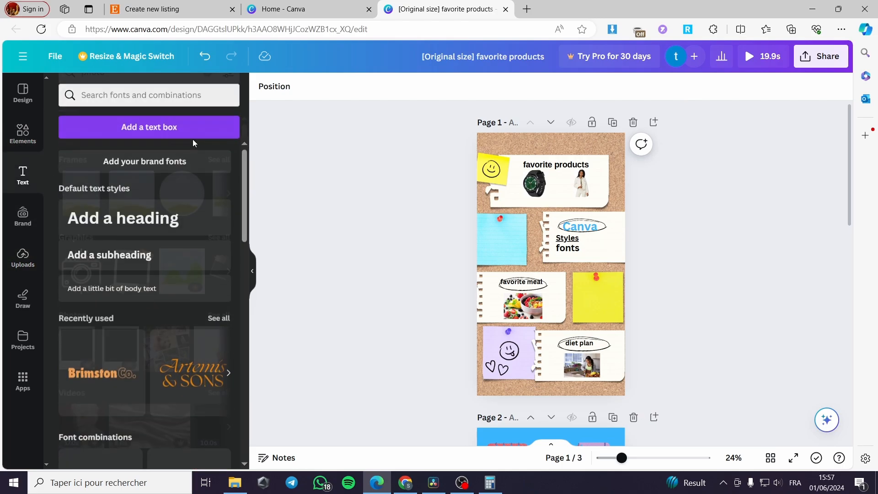
left_click(137, 226)
type("E")
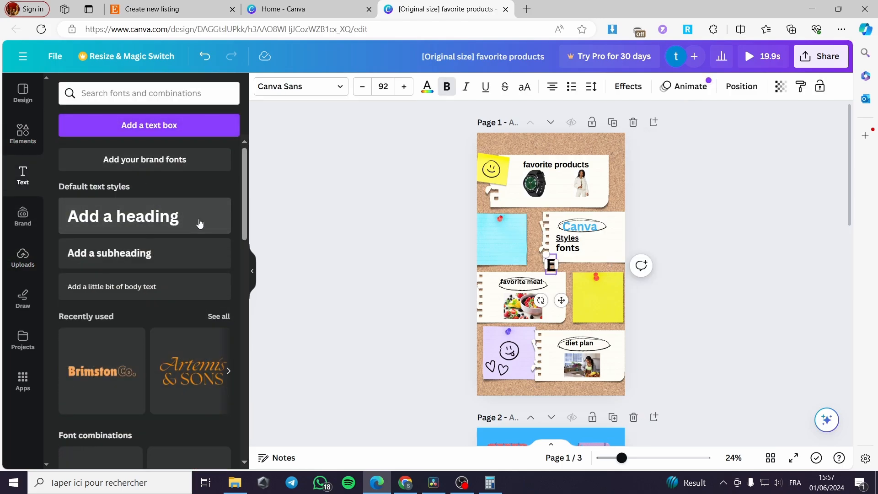
type("dit the de")
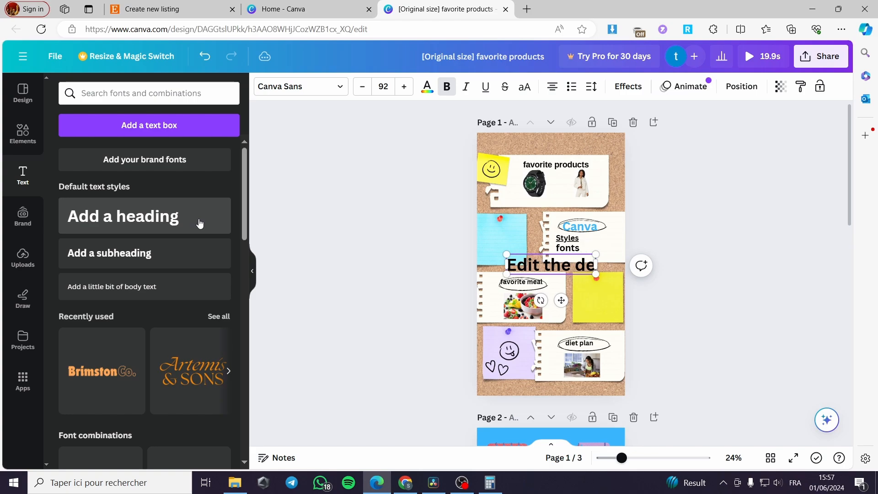
type("signs here")
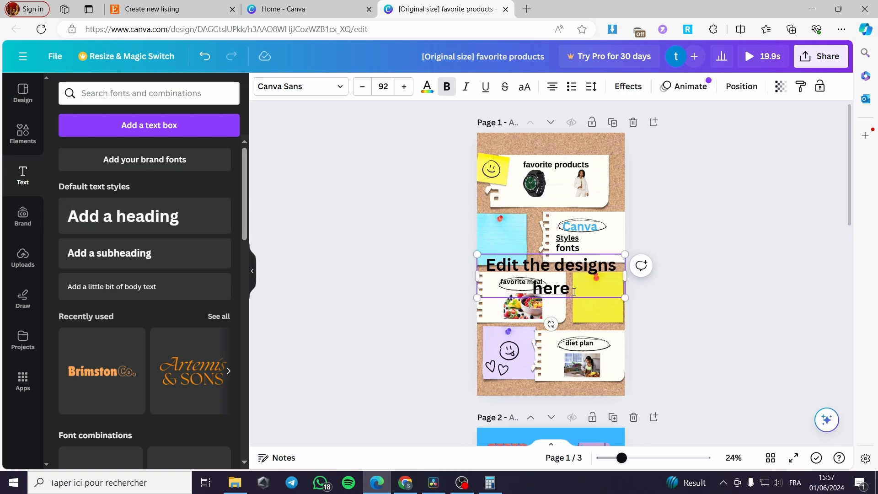
Step: Color the heading text red, shrink the heading and move it to the top of page 1
key("ctrl+a")
left_click(430, 89)
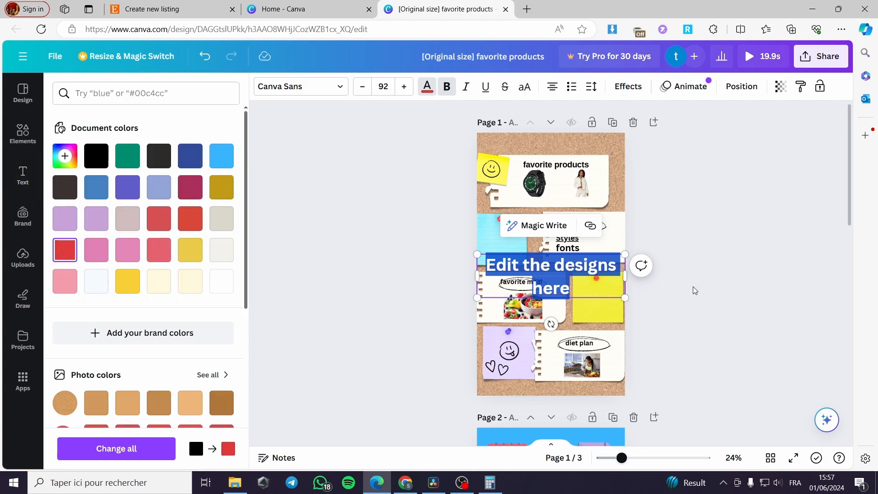
key("Escape")
left_click_drag(624, 298, 555, 249)
left_click_drag(526, 305, 560, 185)
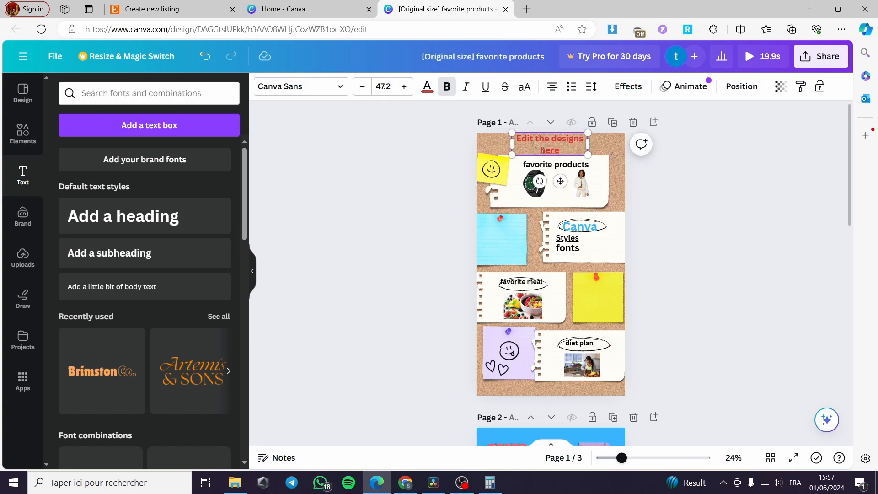
Step: Insert the word "click" before "here" in the heading text
type("cv")
key("BackSpace")
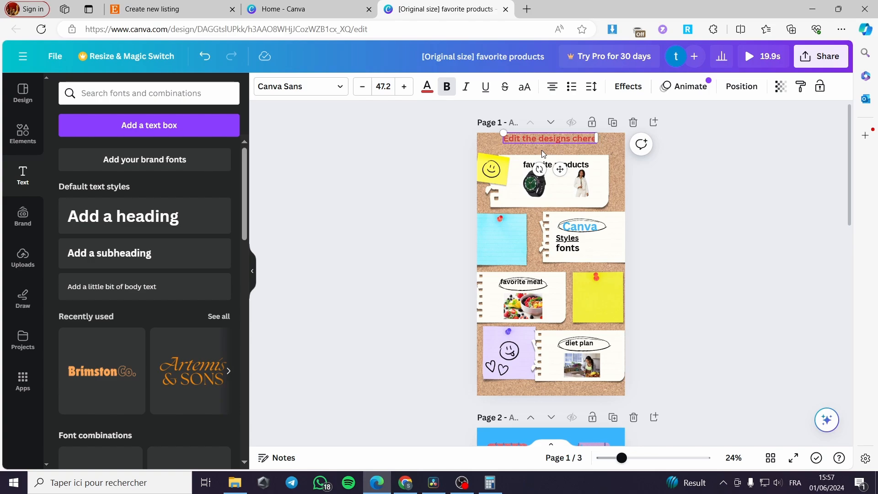
type("lick")
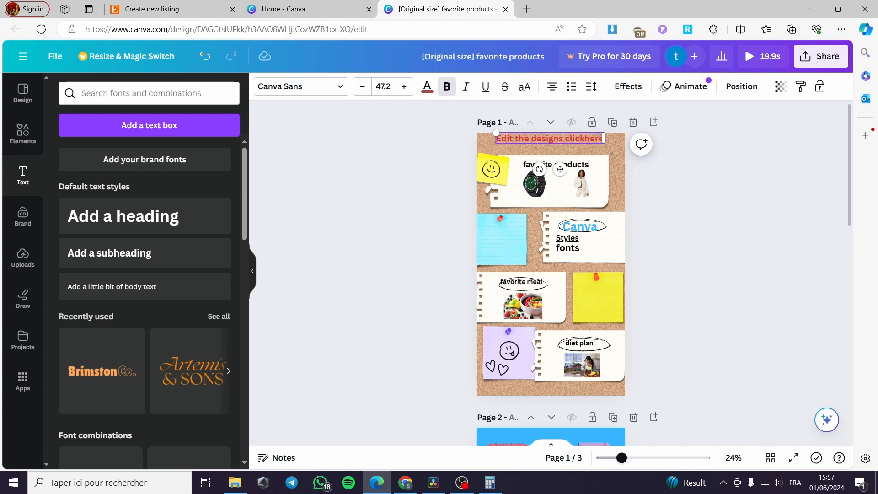
key("Escape")
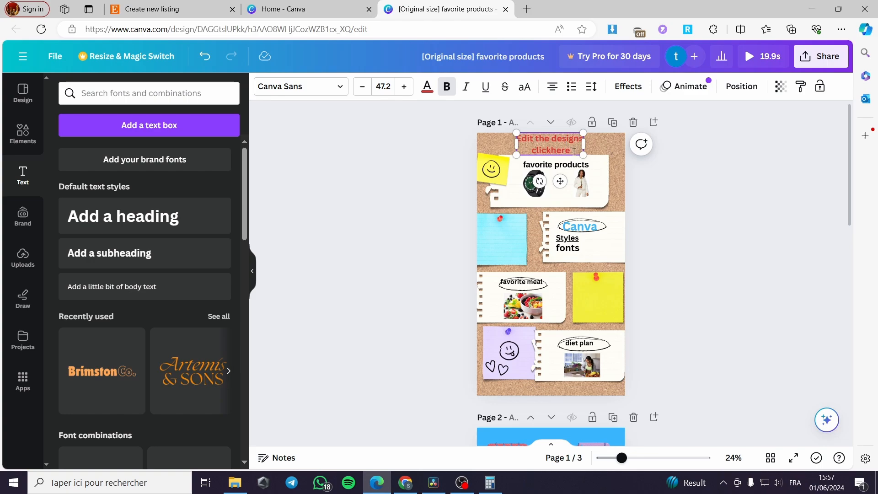
Step: Apply the Neon text effect to the heading with intensity 95
double_click(574, 151)
left_click(626, 87)
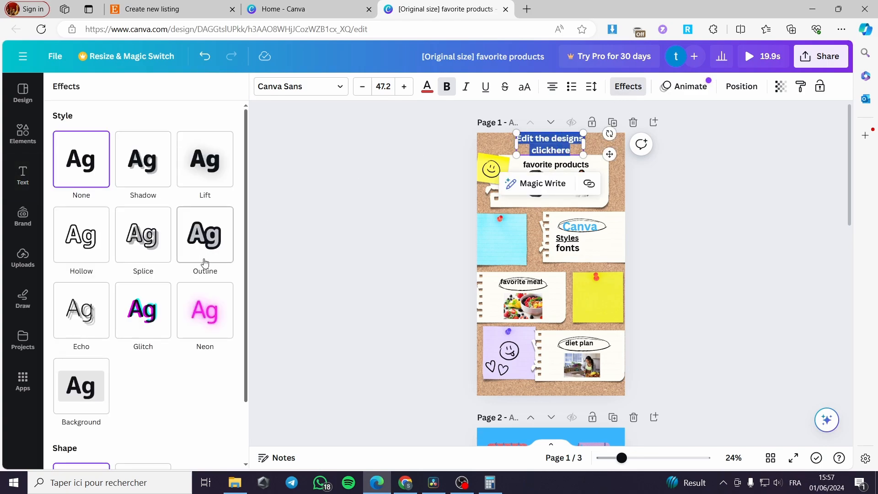
left_click(208, 302)
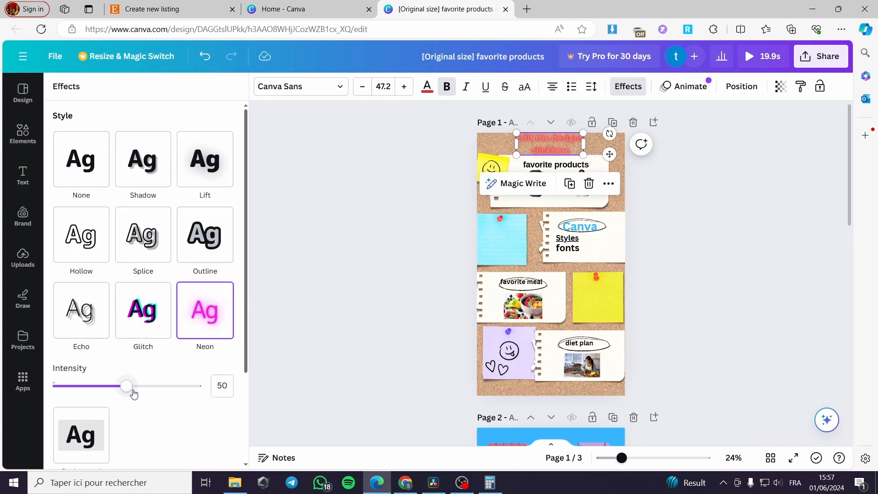
left_click_drag(133, 394, 196, 392)
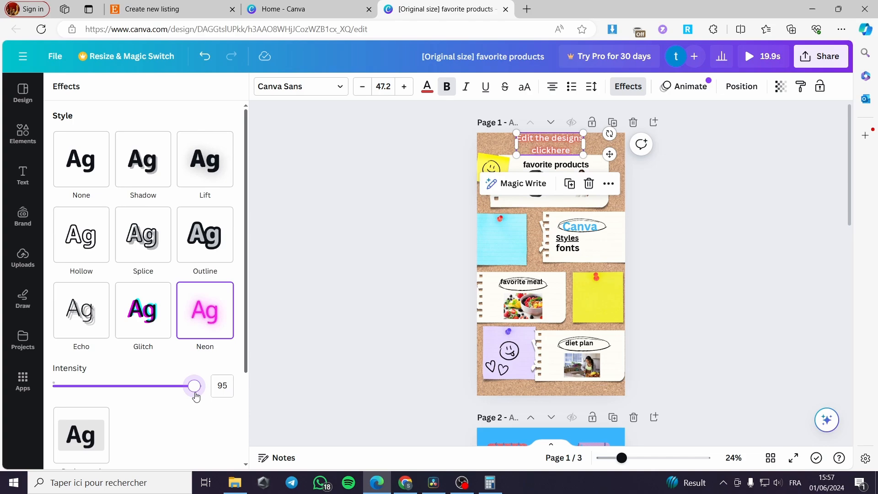
Step: Set the design's collaboration link to Anyone with the link and copy the link
left_click(341, 338)
left_click(711, 240)
left_click(566, 144)
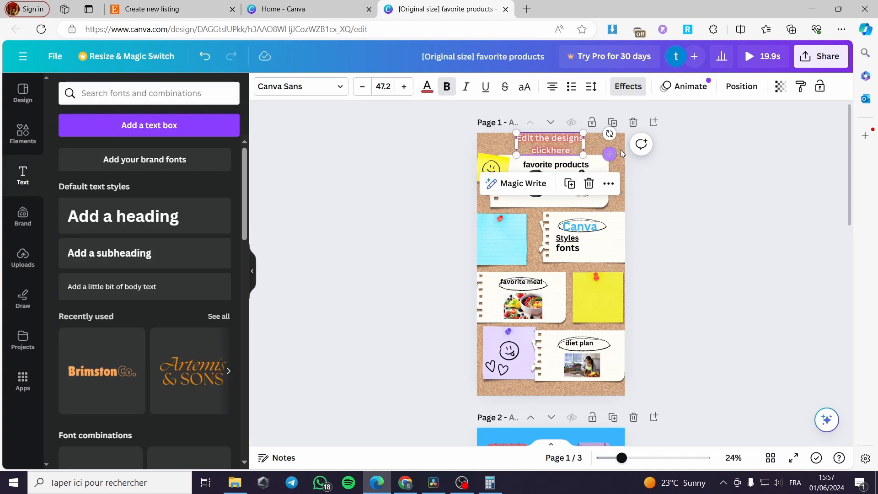
left_click(833, 62)
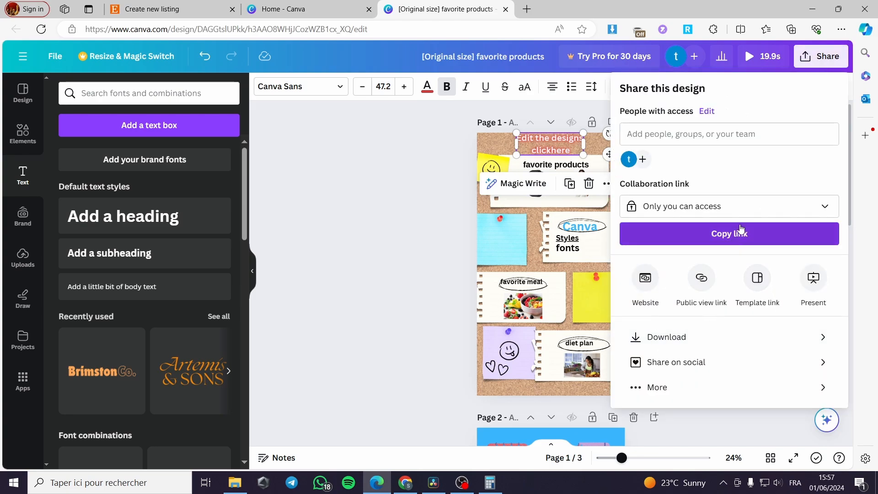
left_click(709, 208)
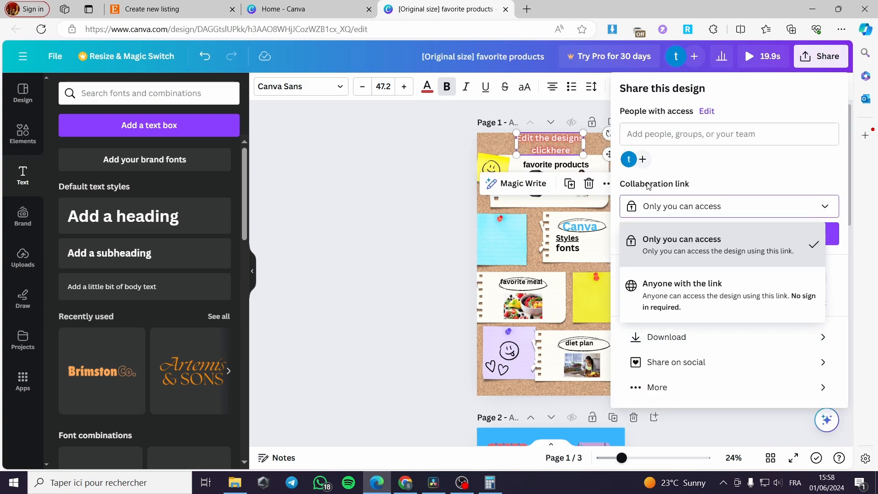
left_click(681, 295)
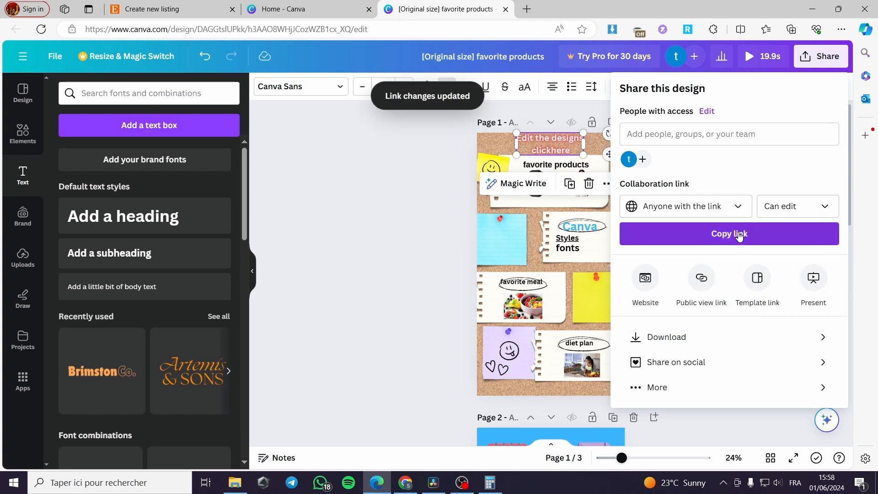
left_click(745, 233)
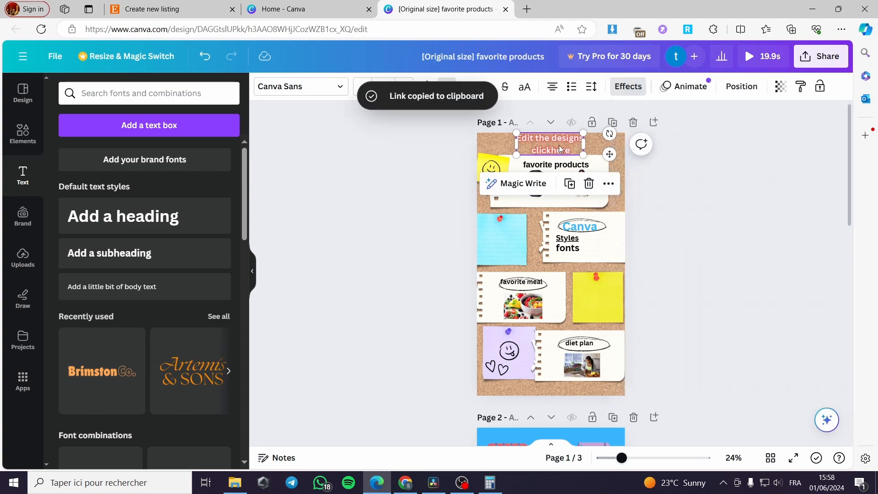
Step: Attach the copied design link to the heading
right_click(607, 190)
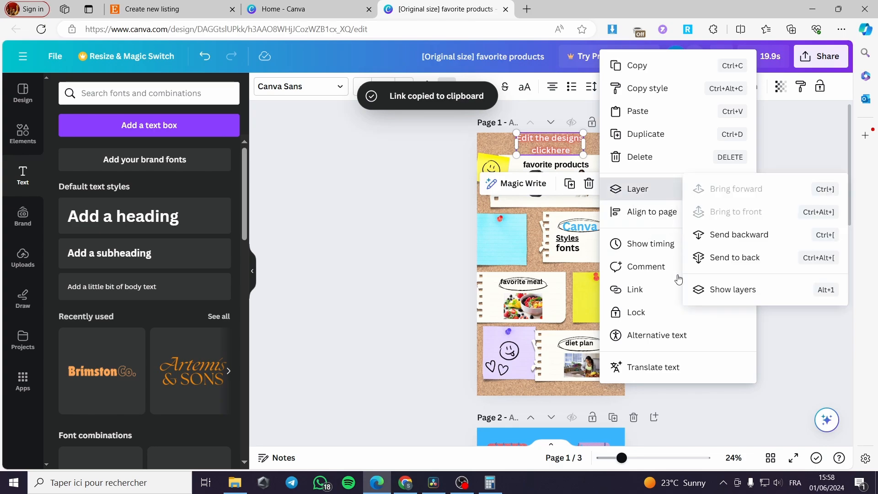
left_click(675, 295)
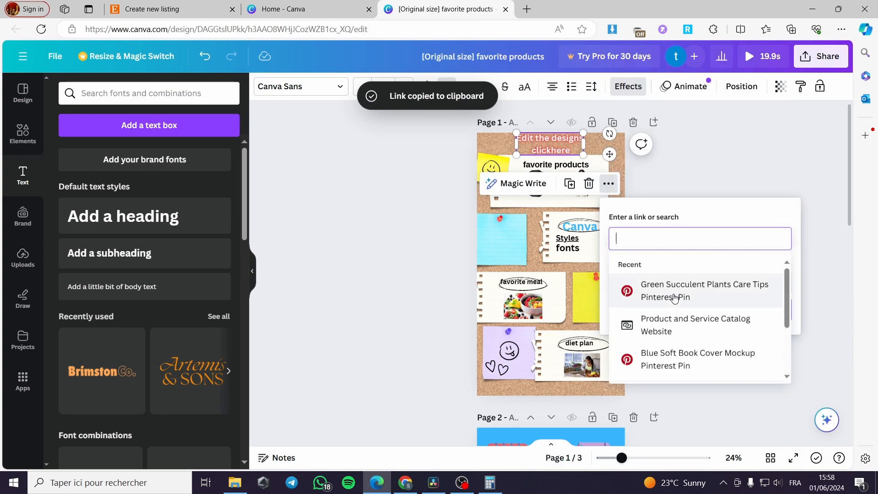
key("ctrl+v")
left_click(772, 310)
left_click(727, 303)
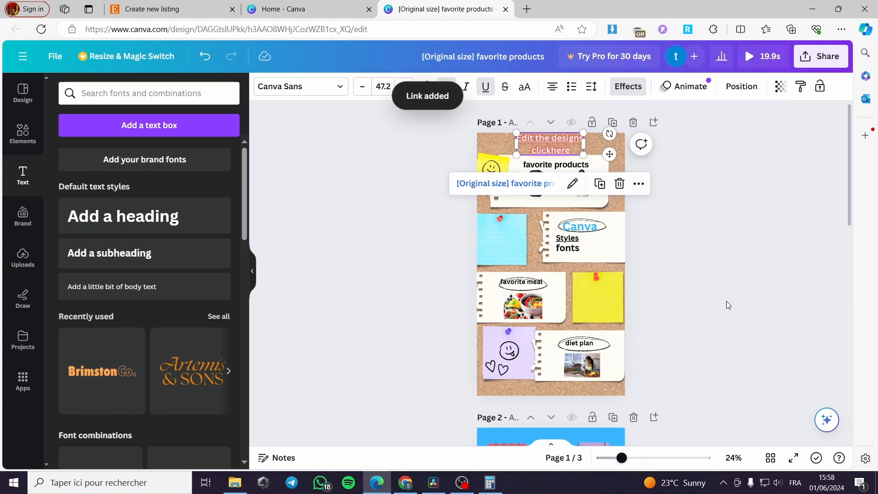
Step: Download all pages of the design as a PDF Standard file
left_click(713, 212)
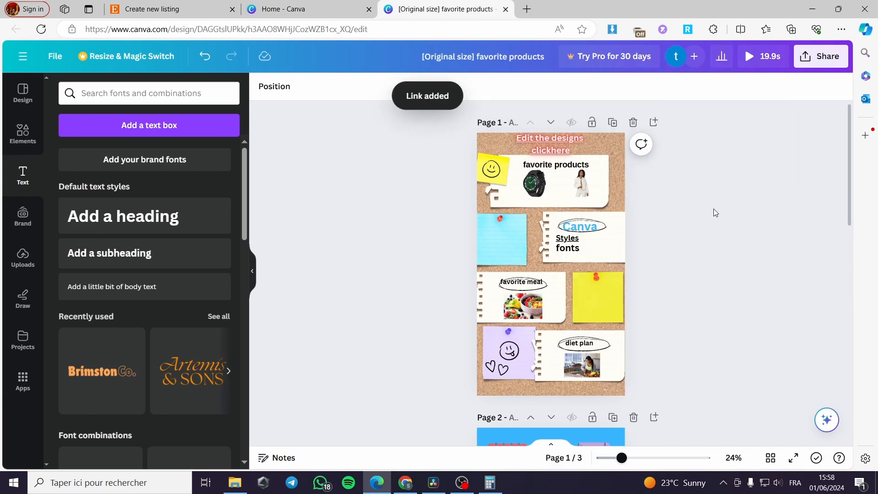
left_click(829, 65)
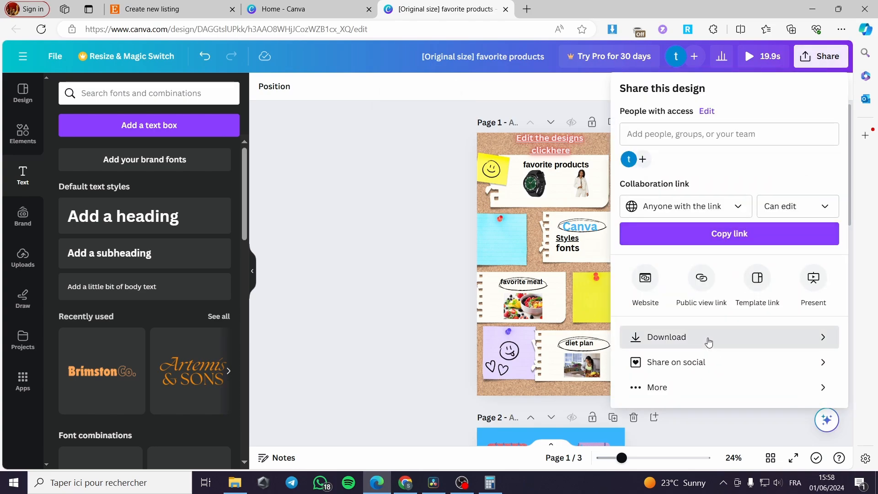
left_click(708, 342)
left_click(733, 137)
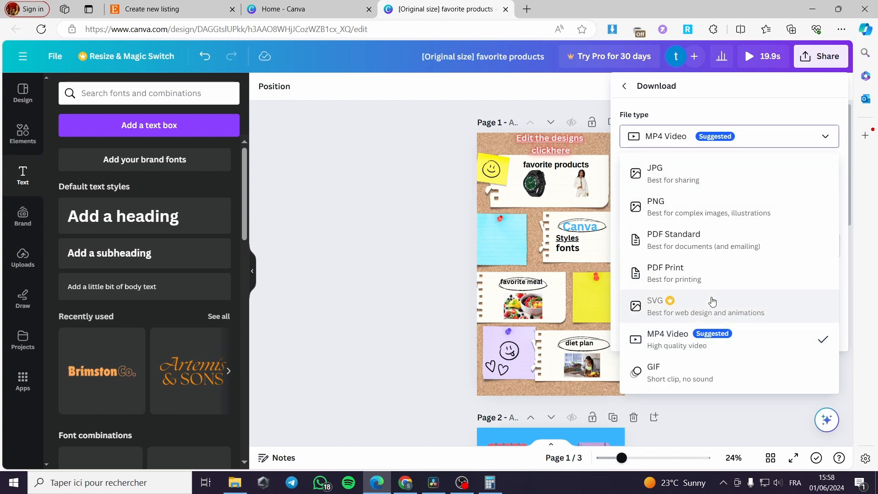
left_click(751, 243)
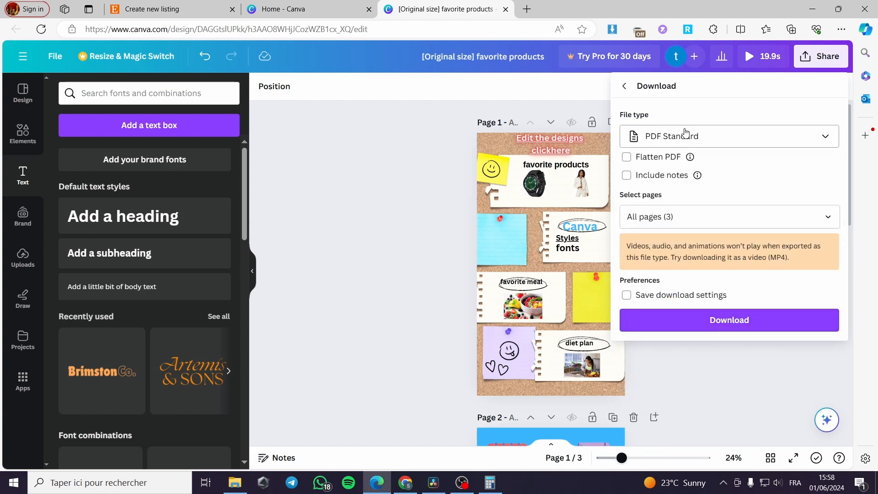
left_click(722, 326)
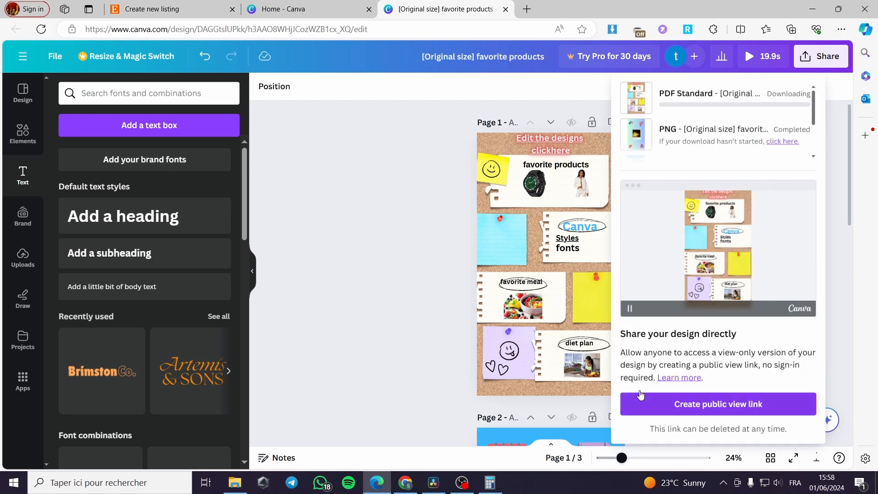
Step: Add the three exported favorite products PNG files as additional photos of the Etsy listing
left_click(350, 135)
left_click(179, 9)
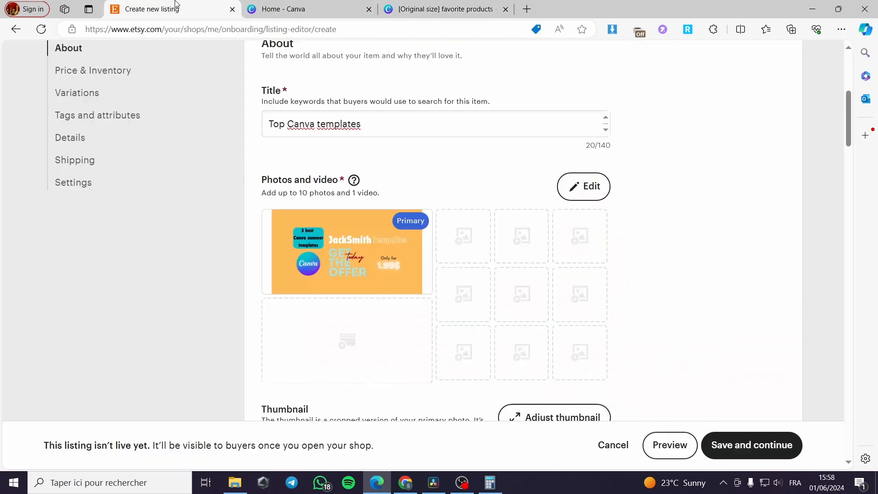
left_click(469, 244)
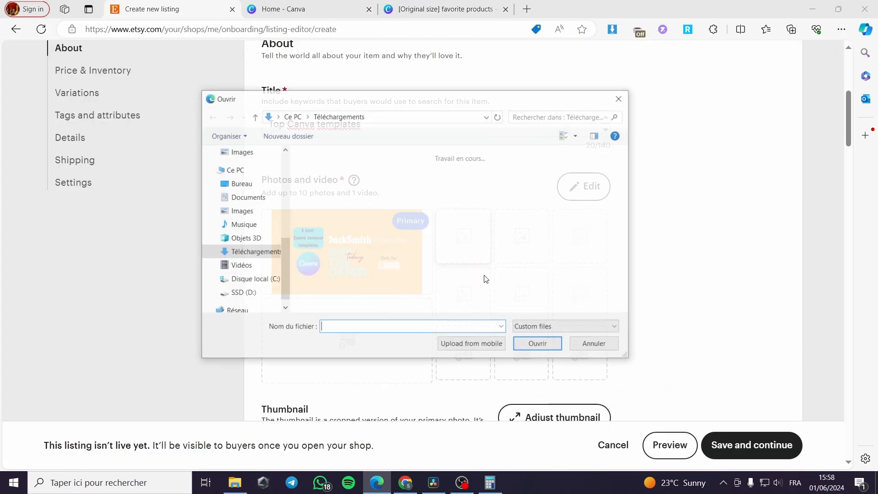
left_click(371, 212)
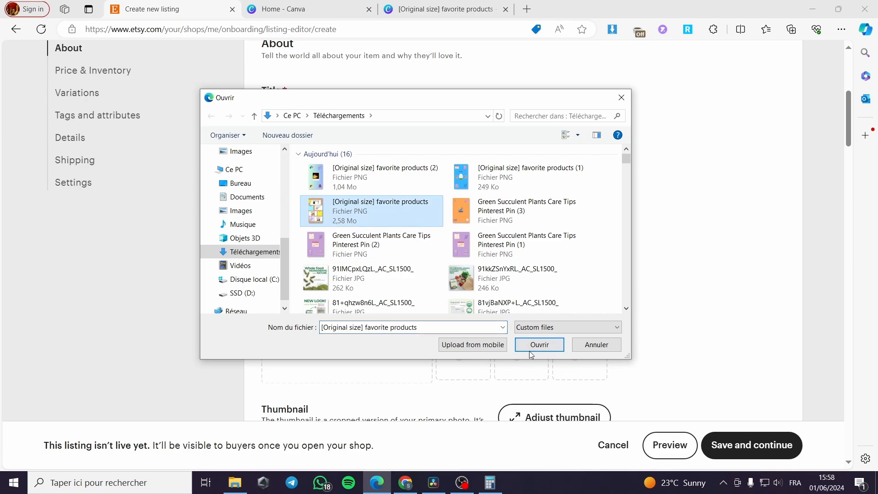
left_click(535, 345)
left_click(530, 240)
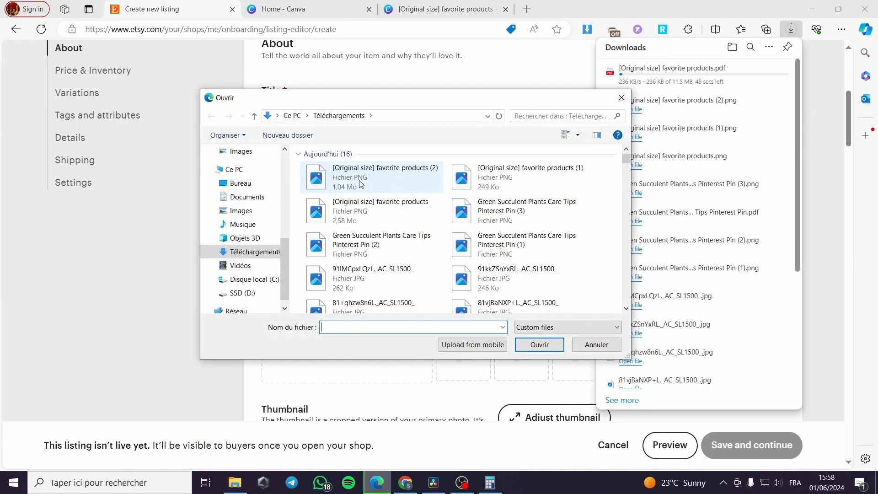
left_click(484, 183)
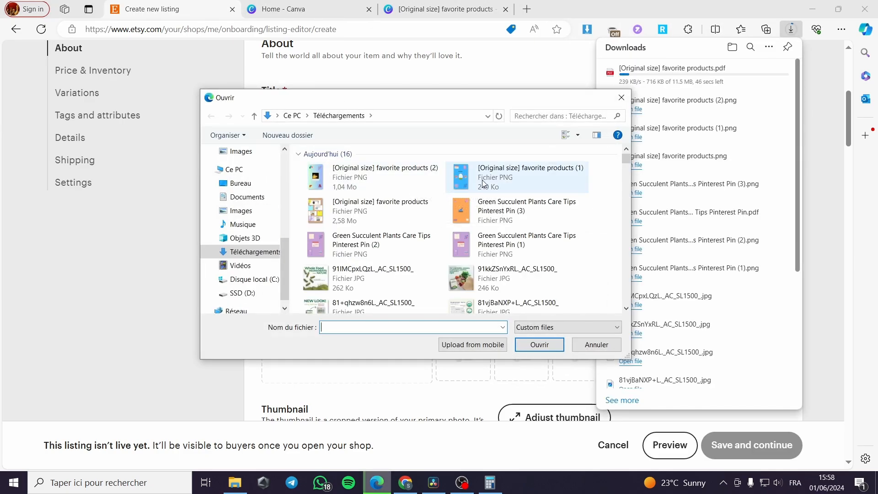
left_click(483, 183)
left_click(541, 345)
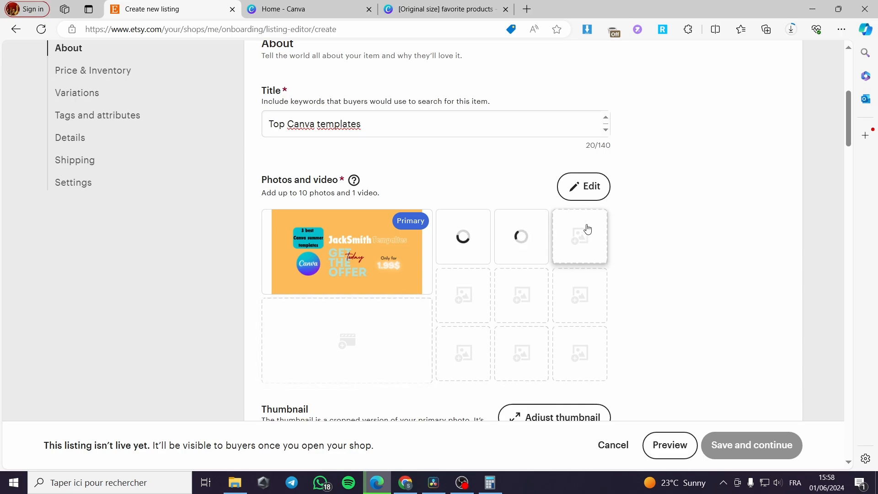
left_click(588, 229)
double_click(331, 212)
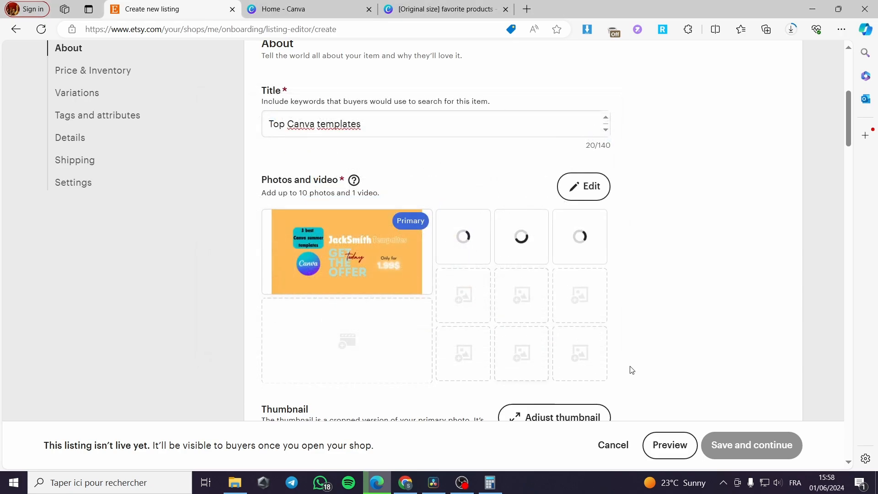
Step: Try to attach the downloaded PDF as the listing's digital file
scroll(593, 308, "down", 3)
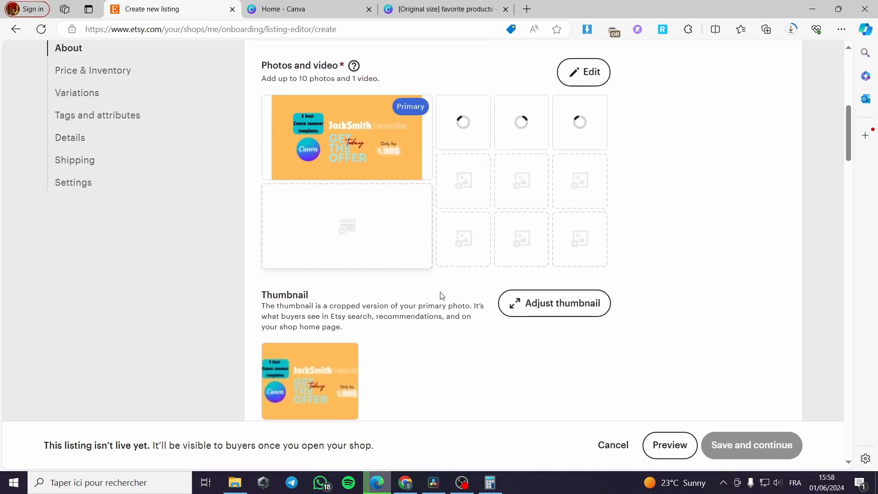
scroll(544, 309, "down", 3)
scroll(345, 204, "down", 3)
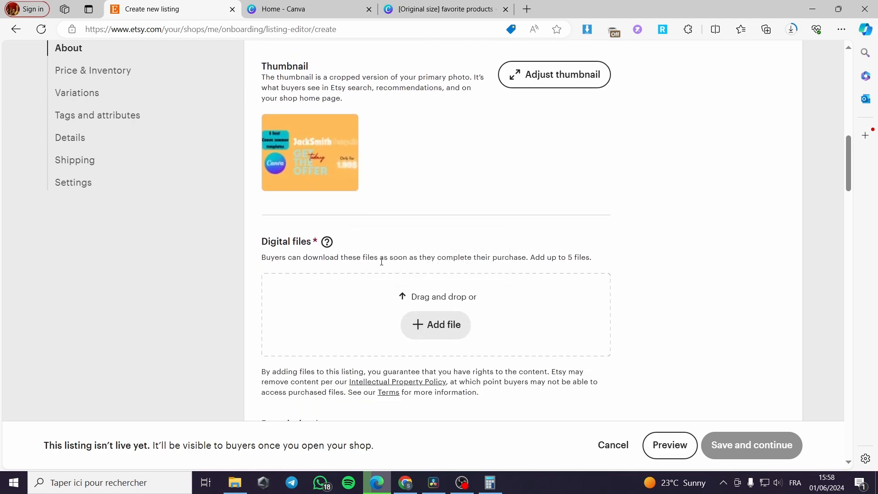
left_click(417, 325)
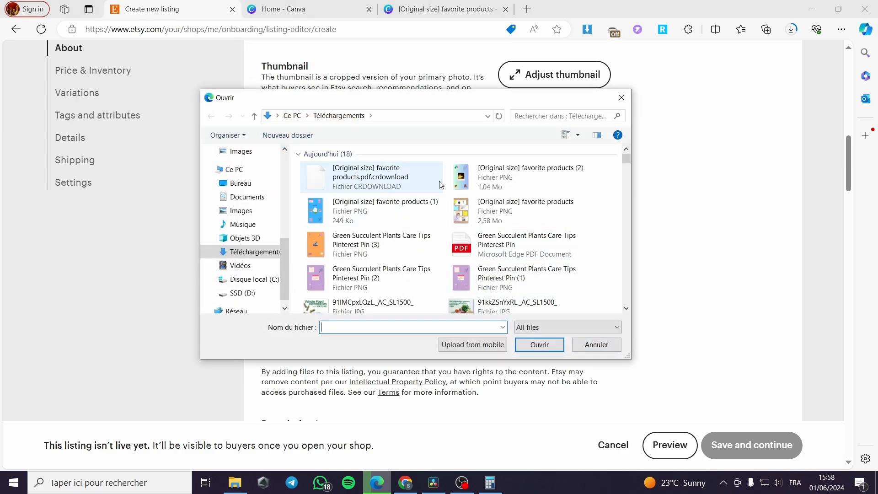
left_click(621, 98)
Step: Try again to attach the PDF as a digital file to the listing
left_click(425, 5)
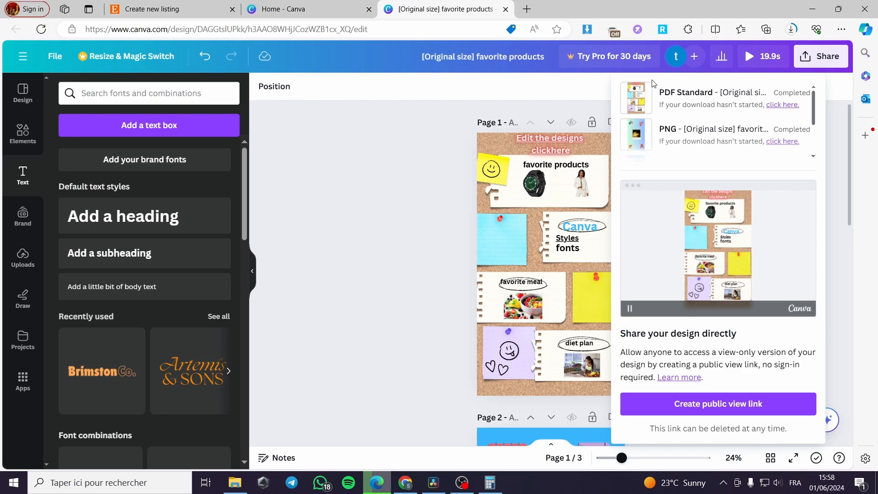
left_click(315, 11)
left_click(183, 8)
left_click(435, 324)
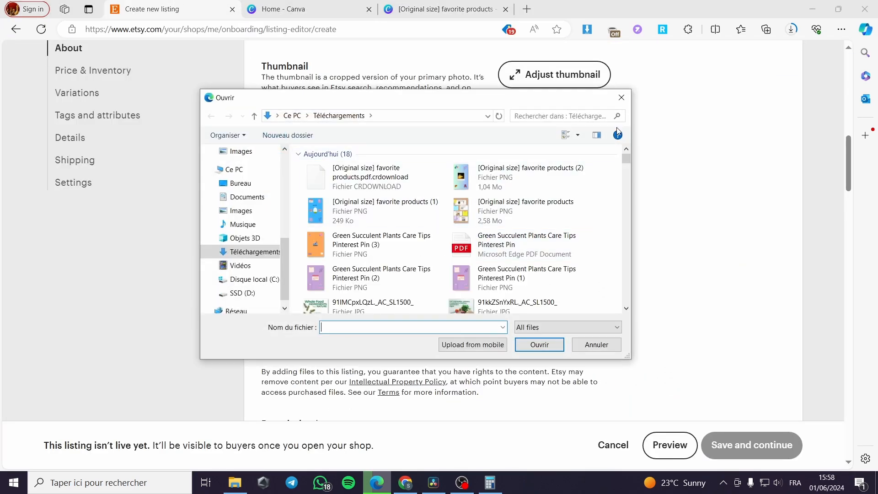
left_click(622, 97)
Step: Restart the PDF download from Canva's download list, then pause and cancel the duplicate download
left_click(407, 8)
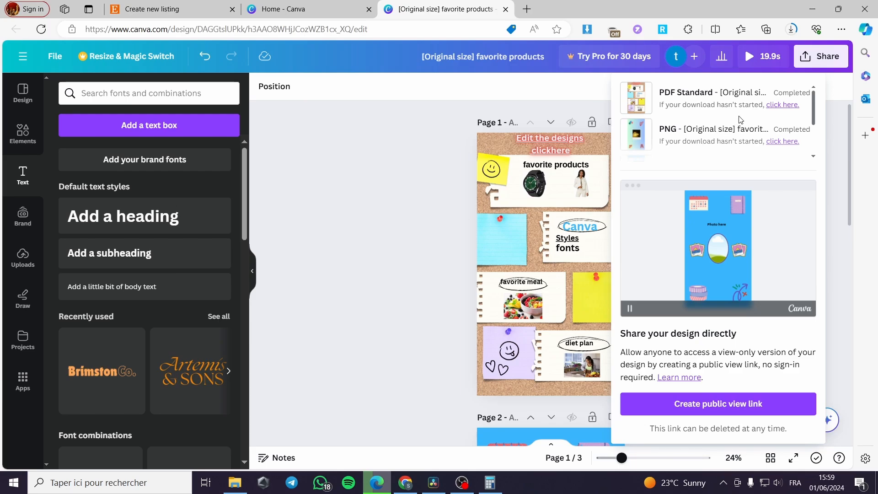
left_click(781, 105)
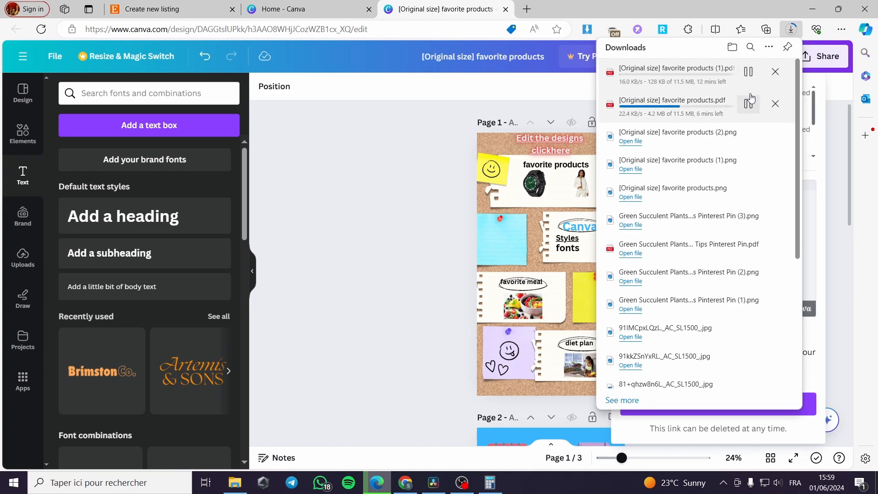
left_click(752, 73)
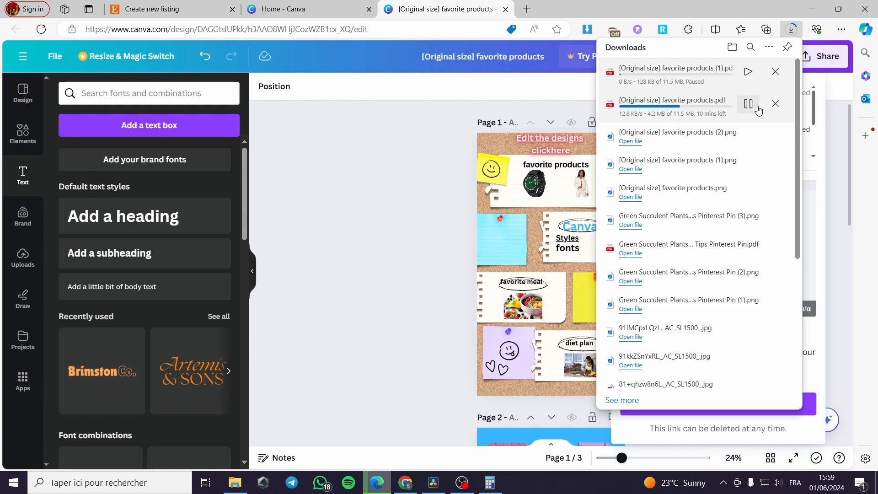
left_click(776, 72)
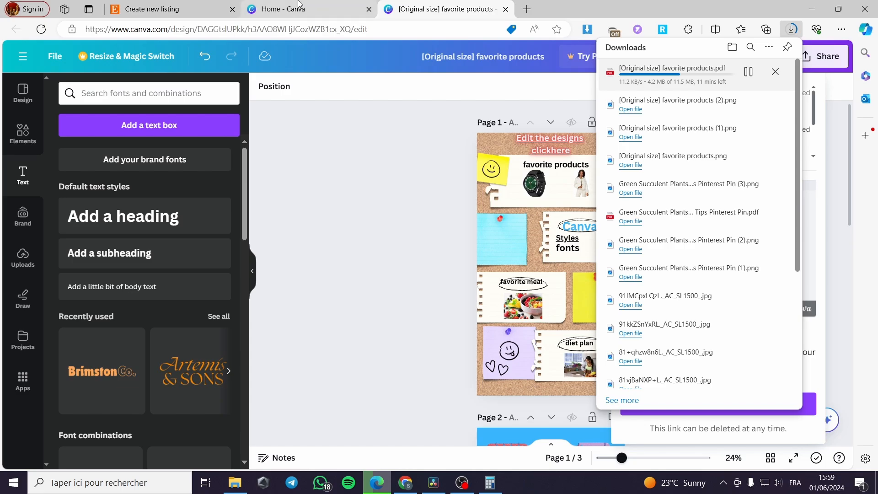
left_click(181, 5)
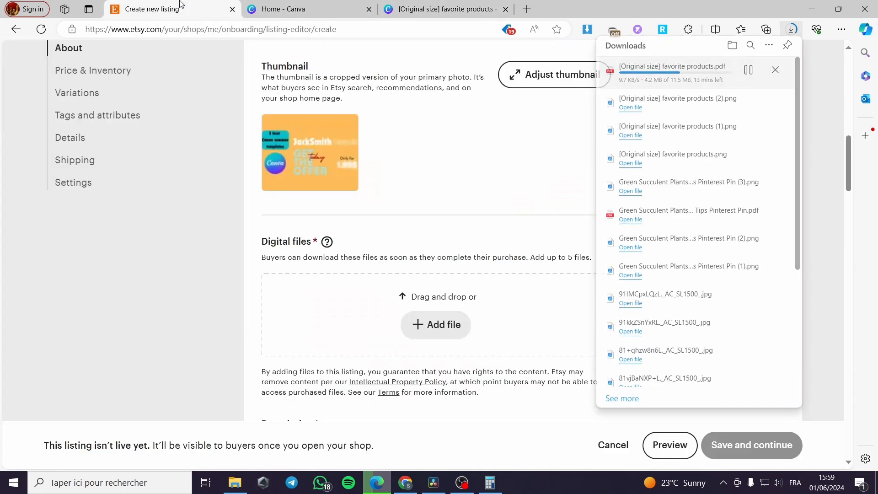
left_click(433, 334)
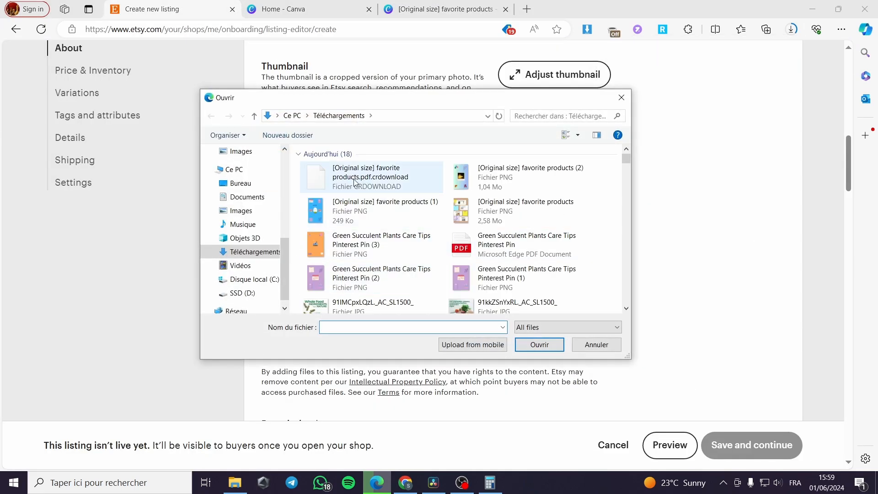
left_click(621, 98)
Step: Write the description "Top there editible canva designs for you social media posts, you can generate a lot of interaction with these designs when used properly."
scroll(349, 308, "down", 6)
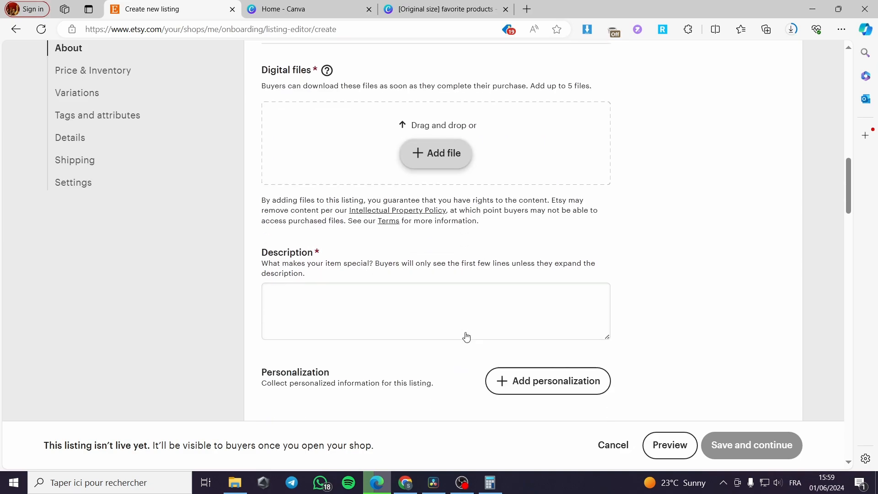
left_click(342, 239)
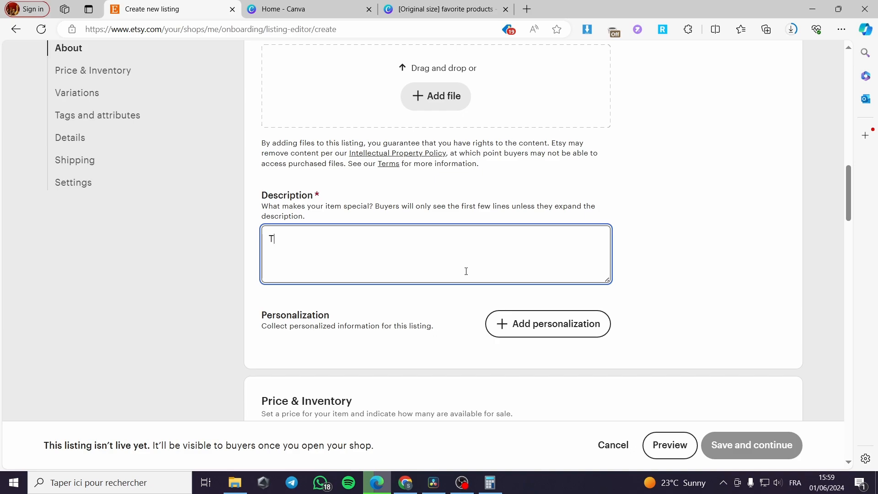
type("Top there editible ")
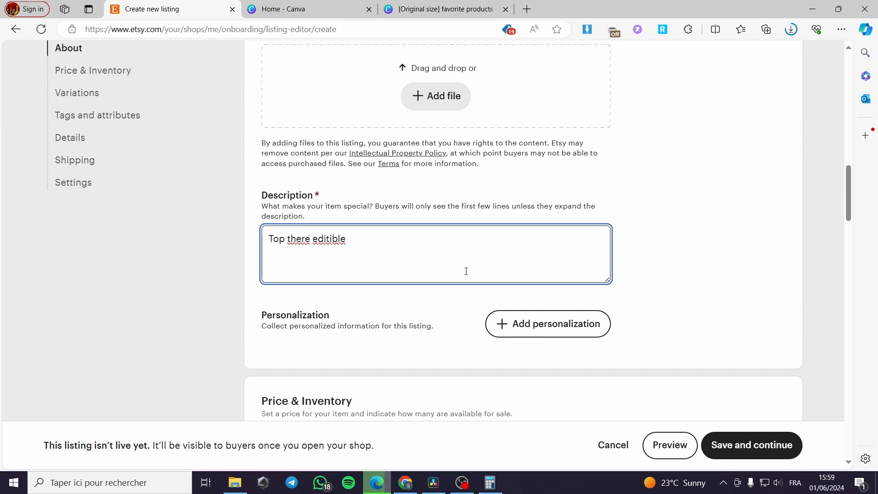
type("canva designs for you social po")
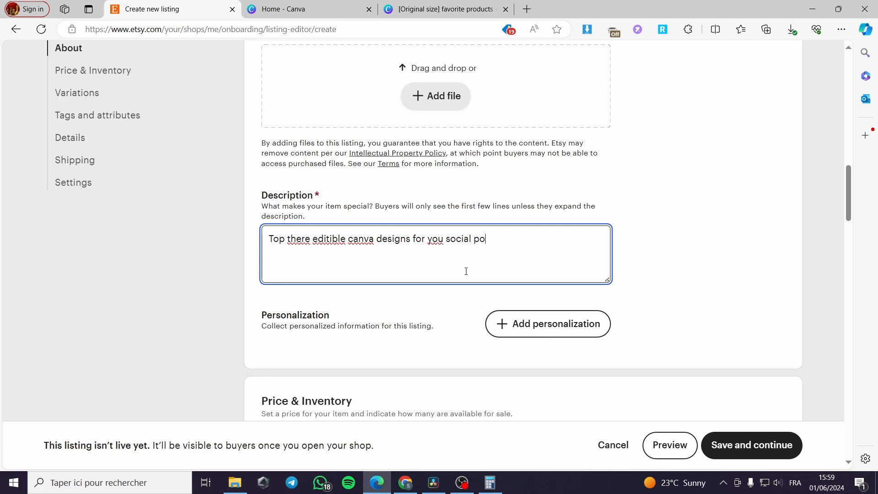
type("media posts , you can ge")
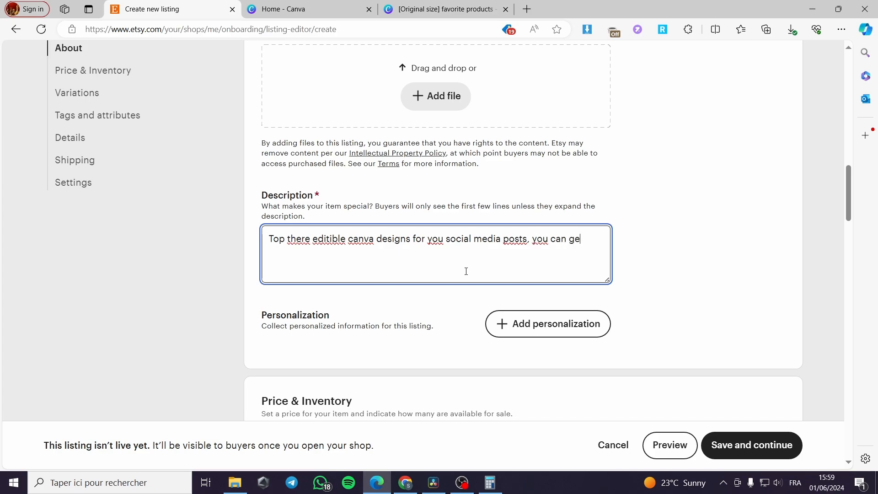
type("nerate a lot of interaction with these desi")
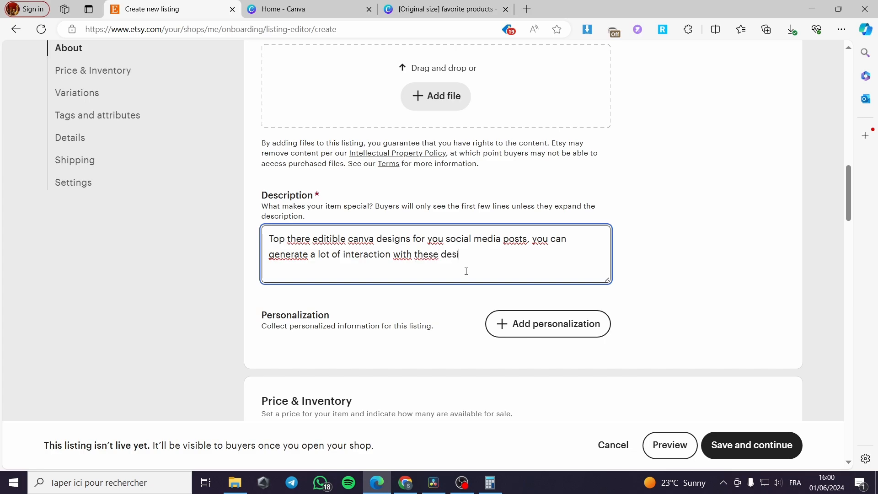
type("gns")
type(" when used properly.")
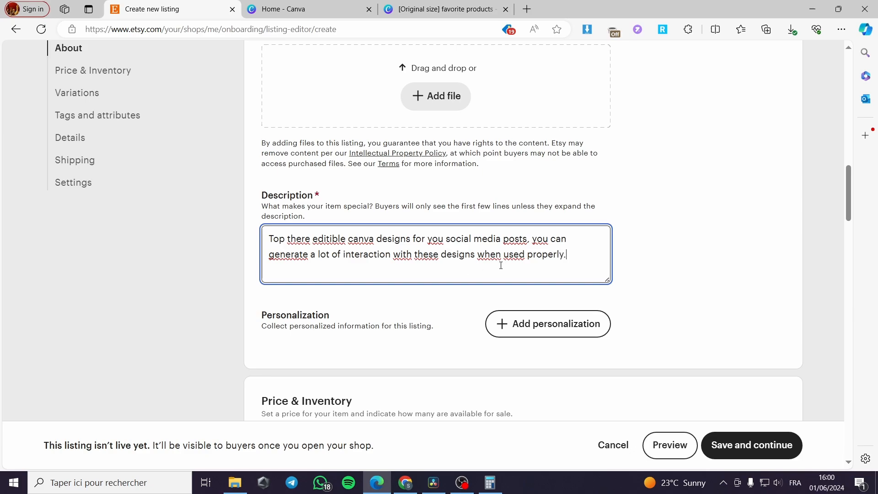
Step: Set the listing price to $49.99
scroll(501, 265, "down", 2)
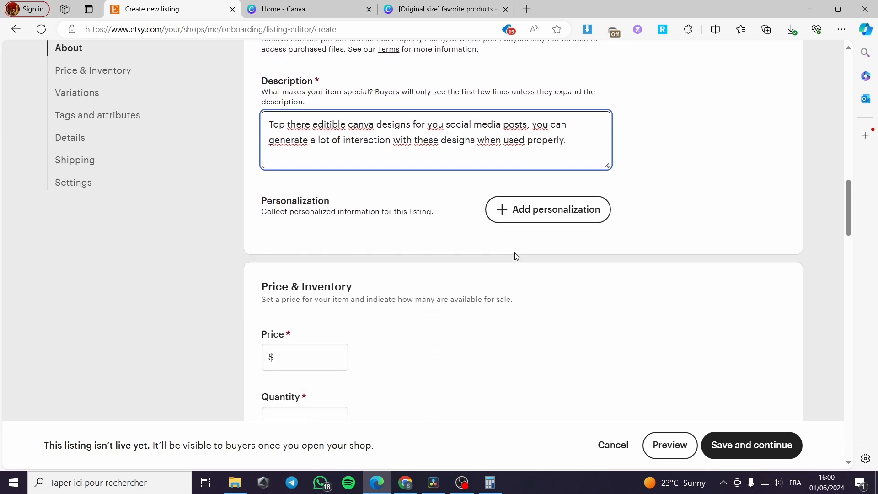
scroll(512, 254, "down", 1)
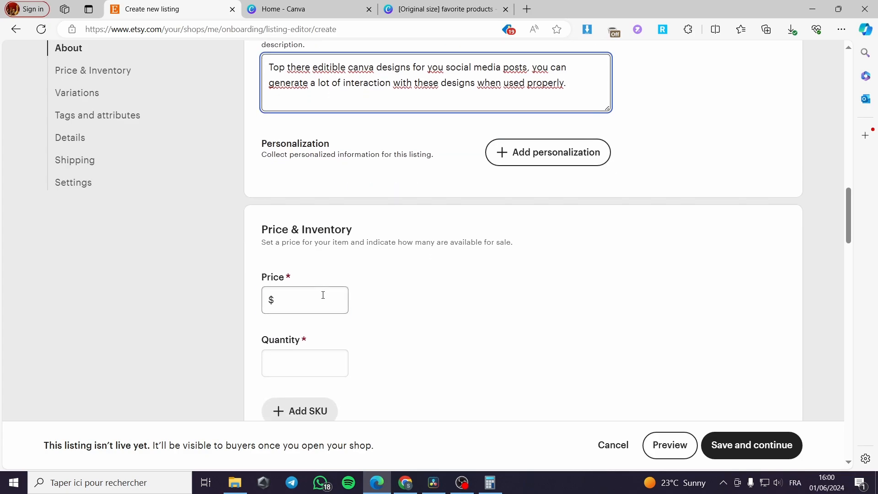
left_click(322, 295)
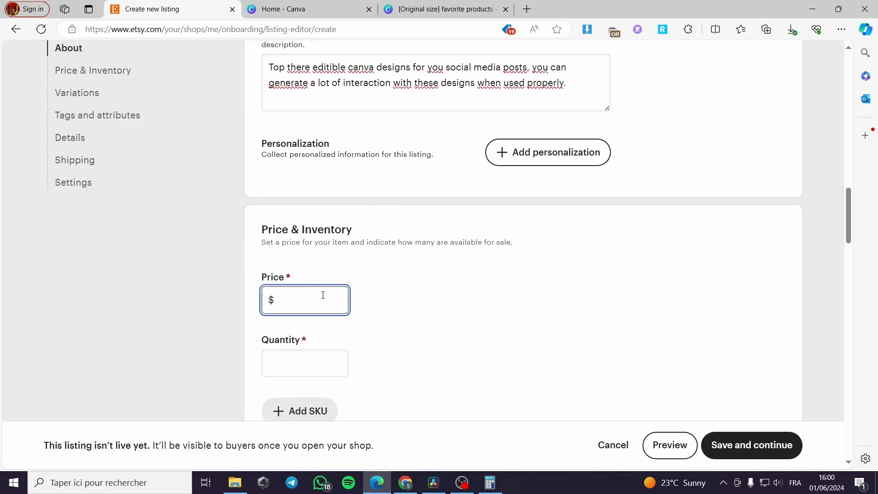
type("49.99")
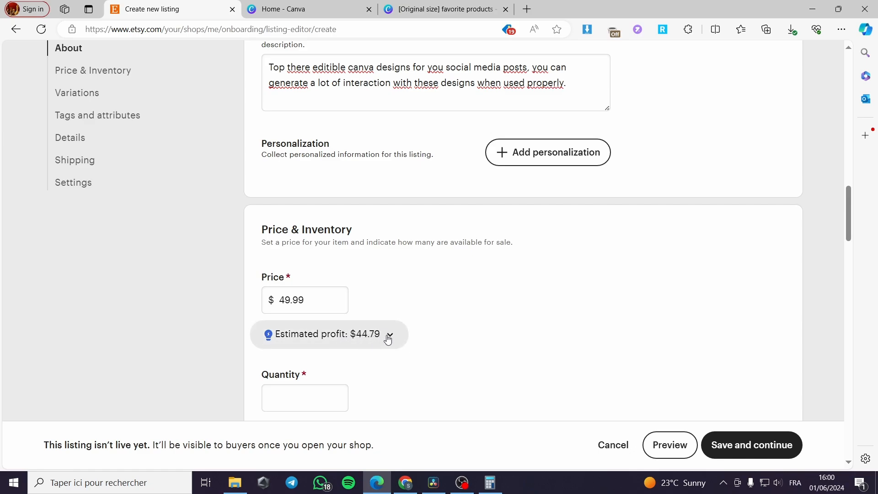
Step: Set the listing quantity to 999
scroll(407, 333, "down", 2)
left_click(329, 284)
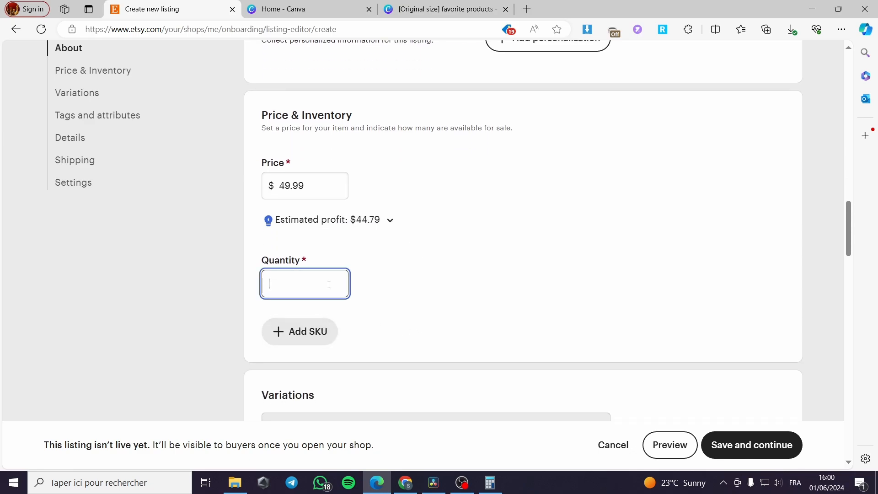
type("9999")
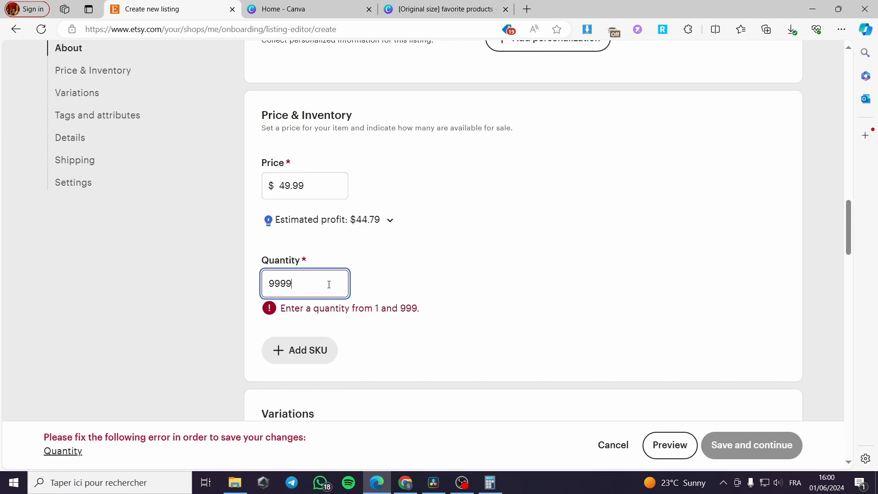
key("BackSpace")
left_click(424, 296)
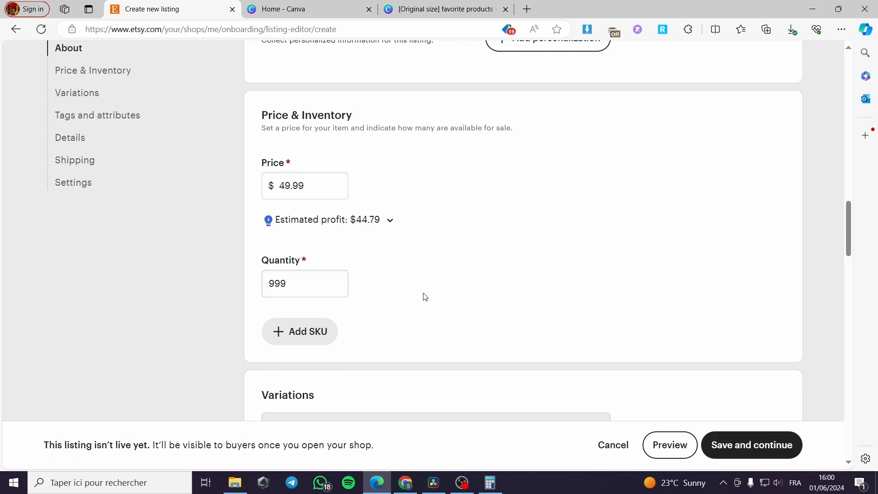
Step: Scroll through the remaining listing sections, from variations and tags down to the renewal options
scroll(313, 335, "down", 1)
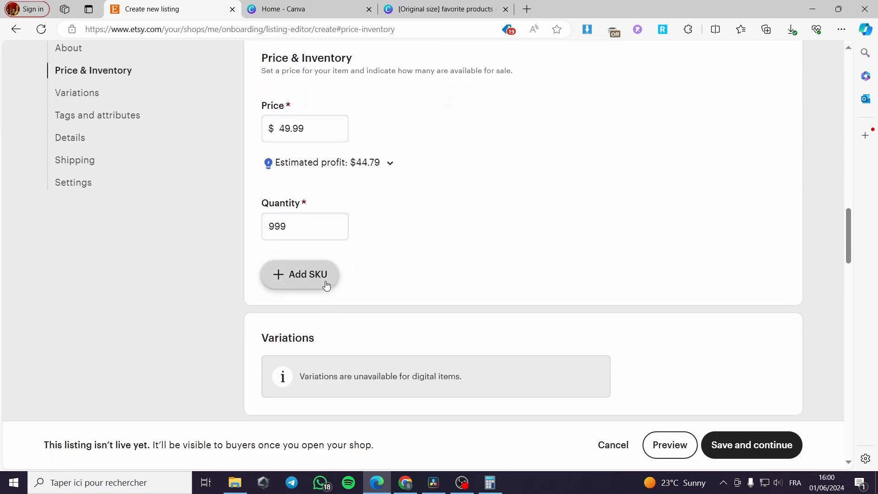
scroll(386, 303, "down", 1)
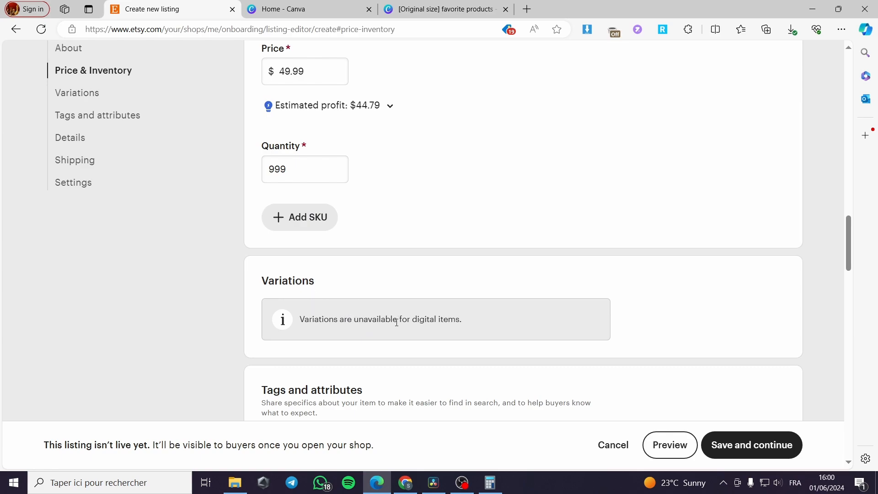
scroll(342, 325, "down", 5)
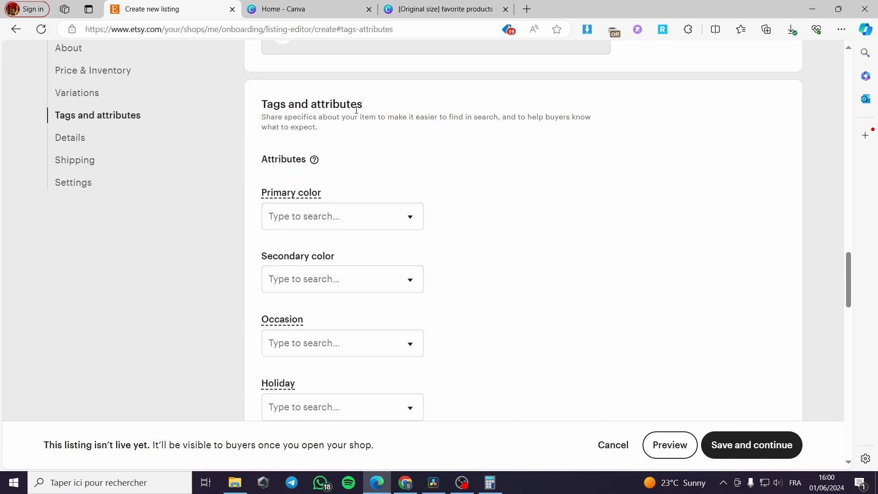
scroll(368, 182, "down", 3)
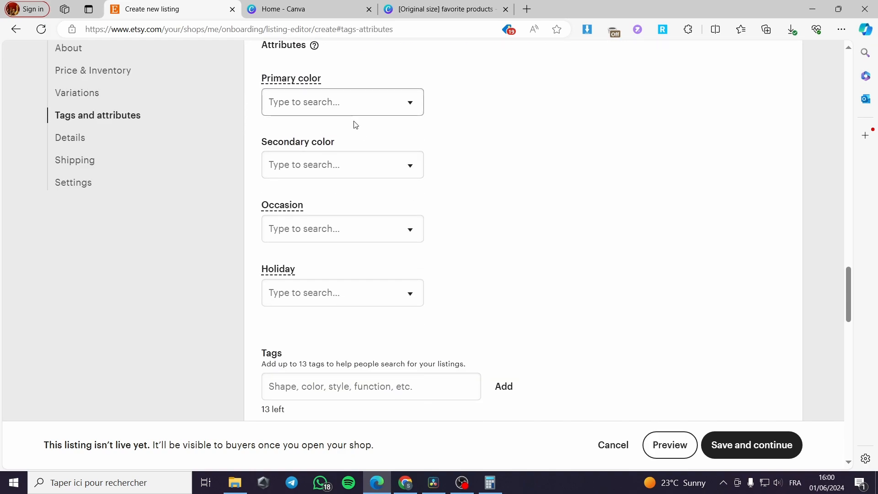
scroll(348, 284, "down", 1)
scroll(311, 274, "down", 1)
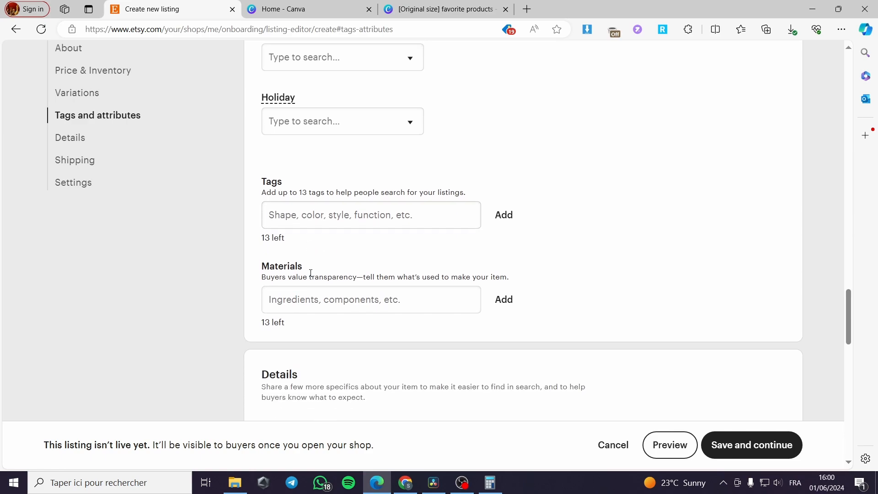
scroll(348, 304, "down", 3)
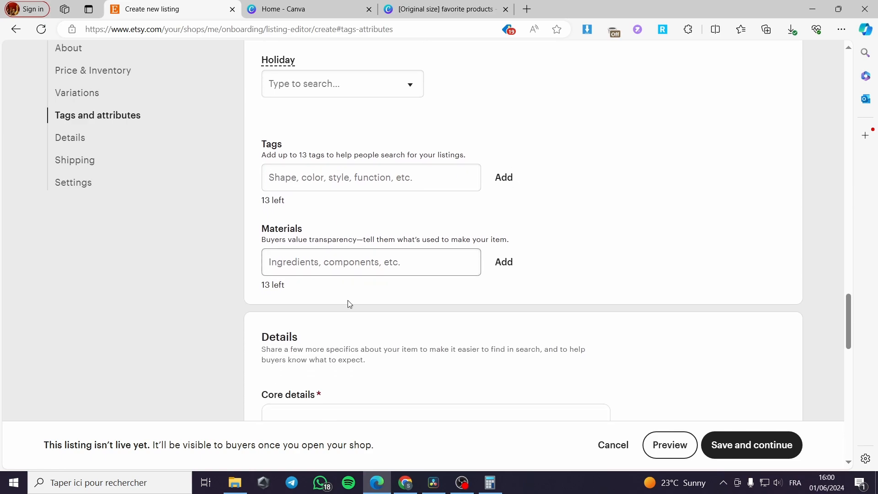
scroll(411, 276, "down", 1)
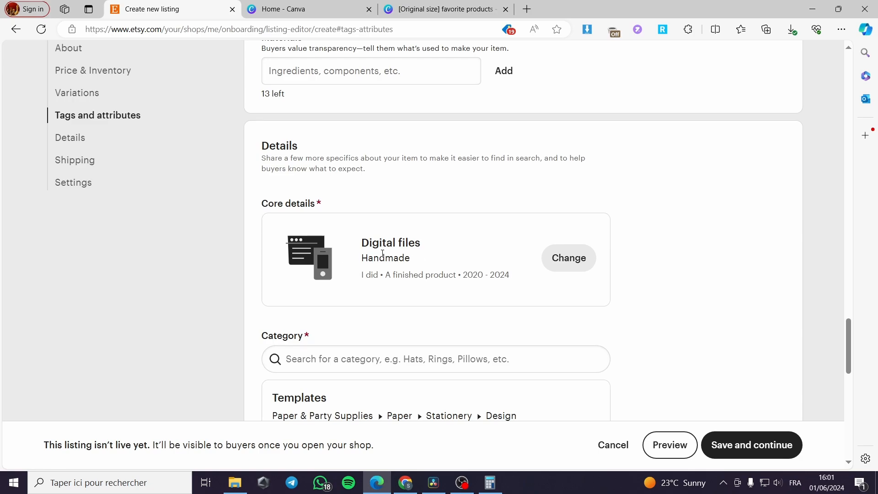
scroll(412, 260, "down", 2)
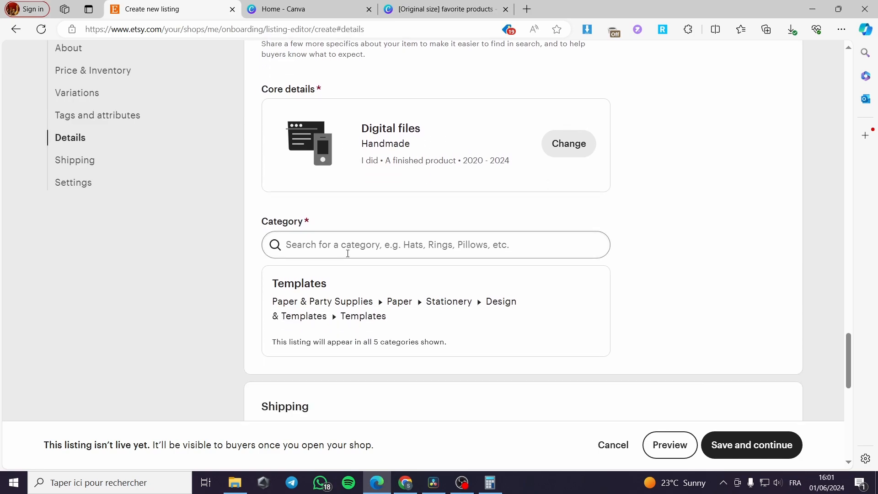
scroll(369, 280, "down", 4)
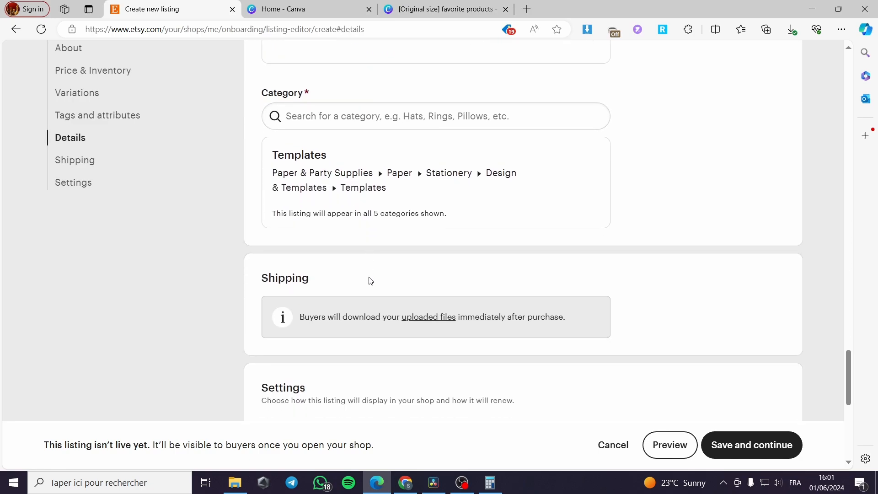
scroll(368, 177, "down", 1)
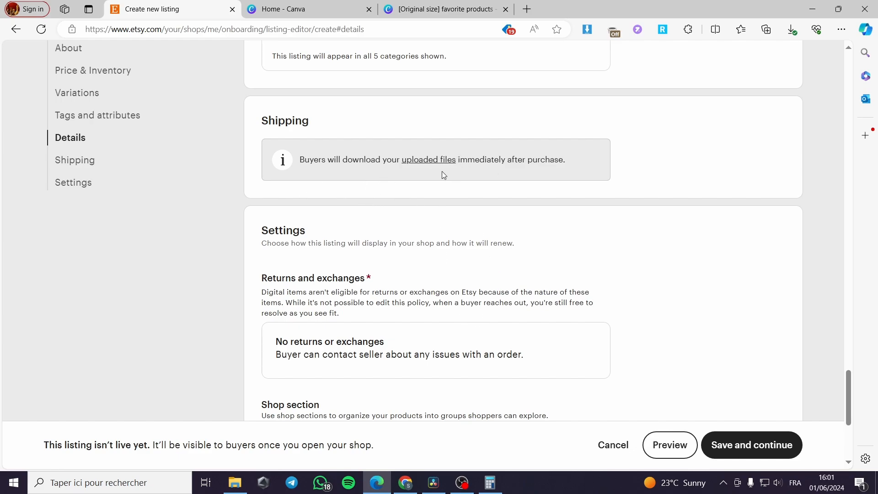
scroll(508, 238, "down", 3)
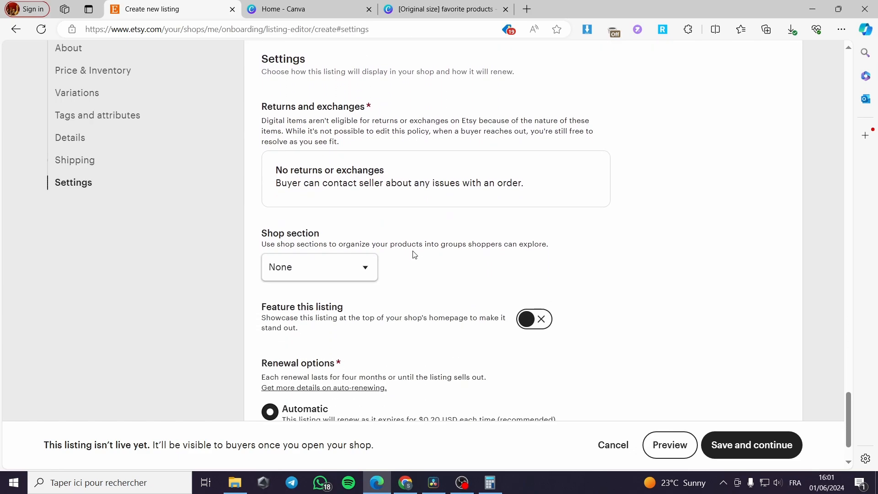
scroll(423, 268, "down", 1)
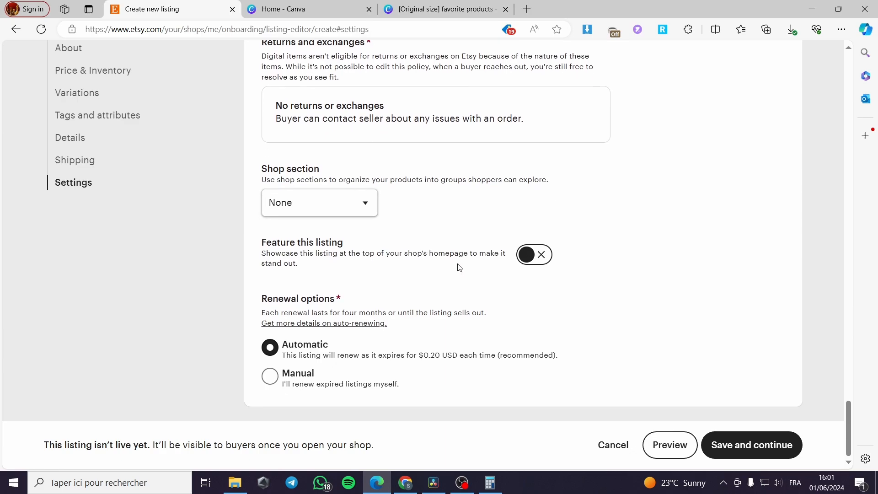
scroll(558, 343, "up", 15)
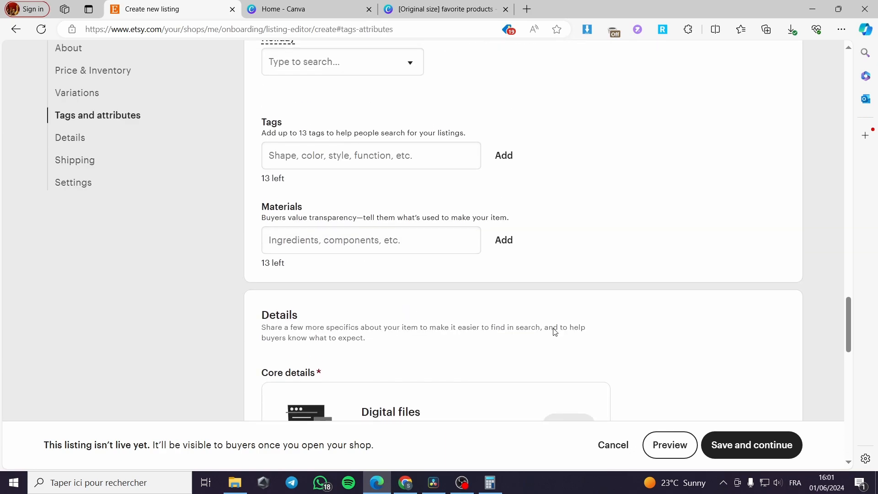
Step: Try to attach the favorite products PDF from the Downloads folder as the listing's digital file
left_click(792, 29)
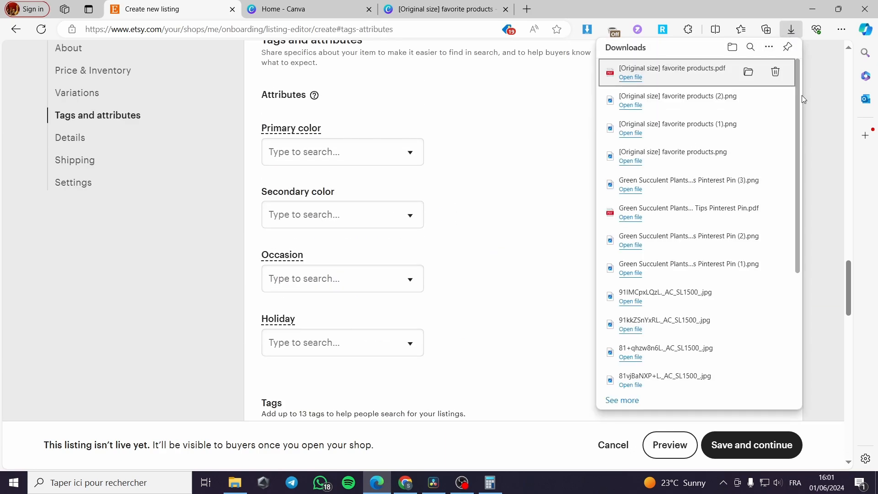
scroll(439, 345, "up", 12)
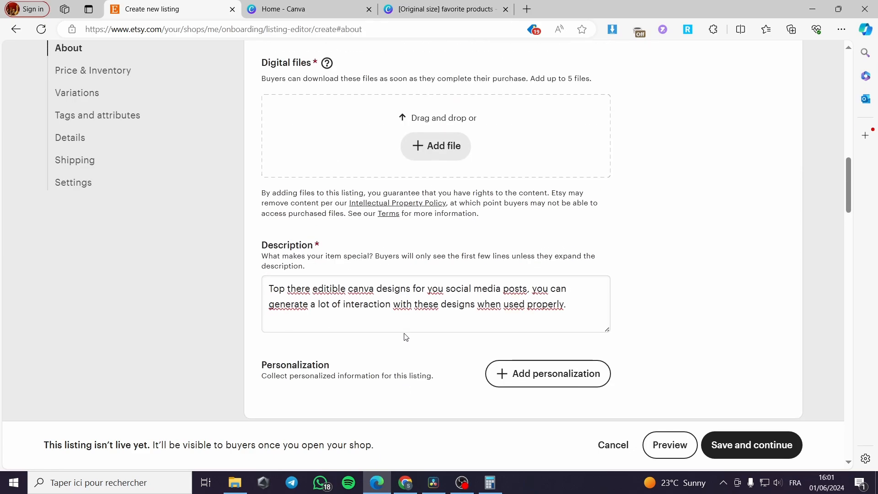
left_click(446, 259)
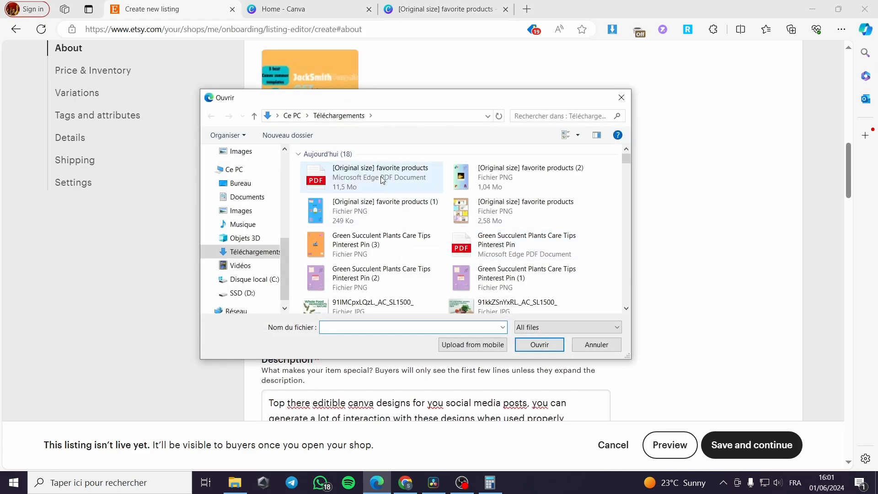
left_click(402, 179)
left_click(526, 351)
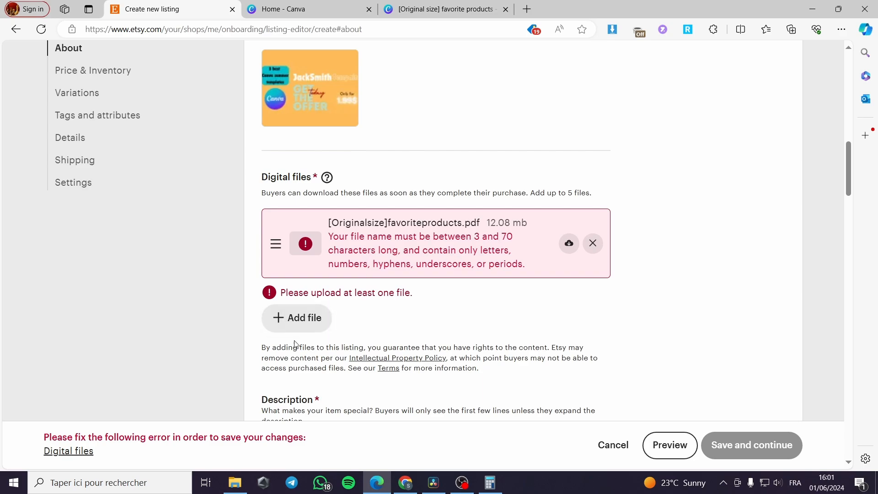
Step: In File Explorer's Downloads folder, rename the favorite products PDF to "digital product canva"
left_click(234, 482)
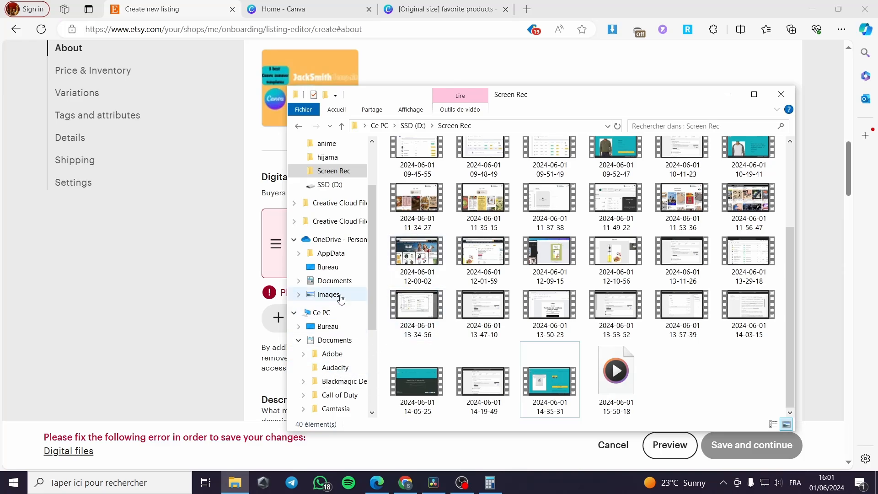
scroll(327, 408, "down", 4)
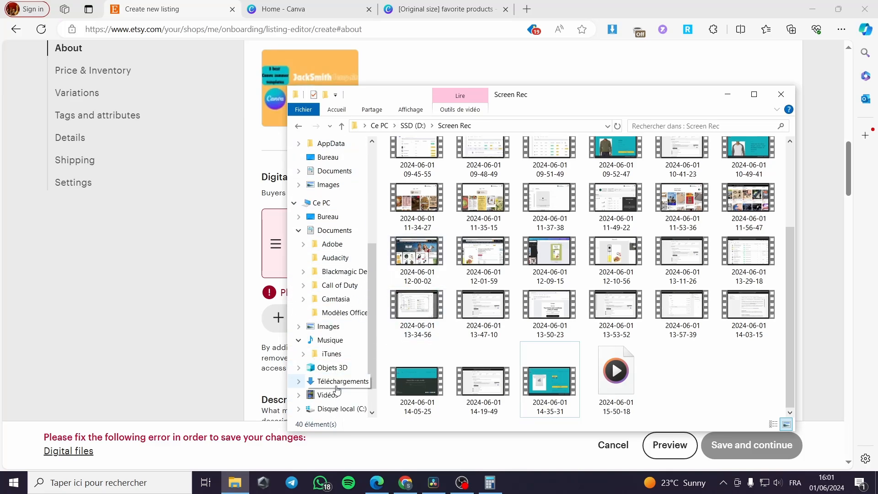
left_click(338, 381)
right_click(425, 199)
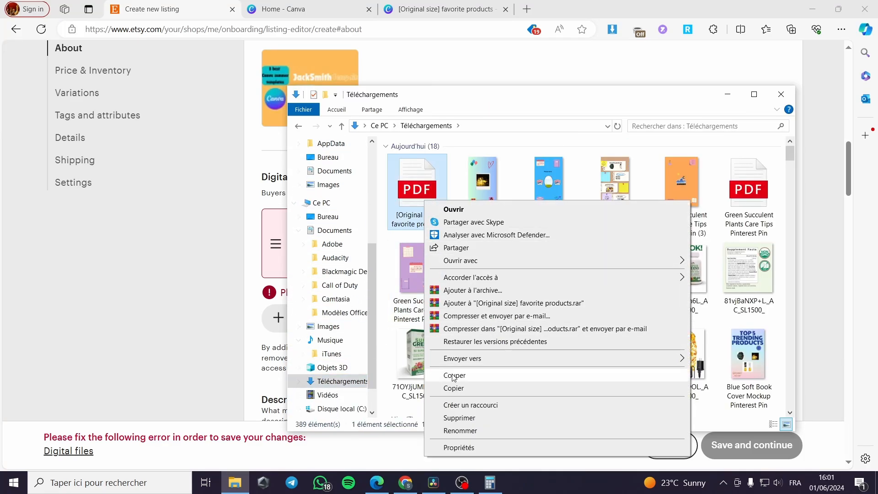
left_click(459, 430)
key("BackSpace")
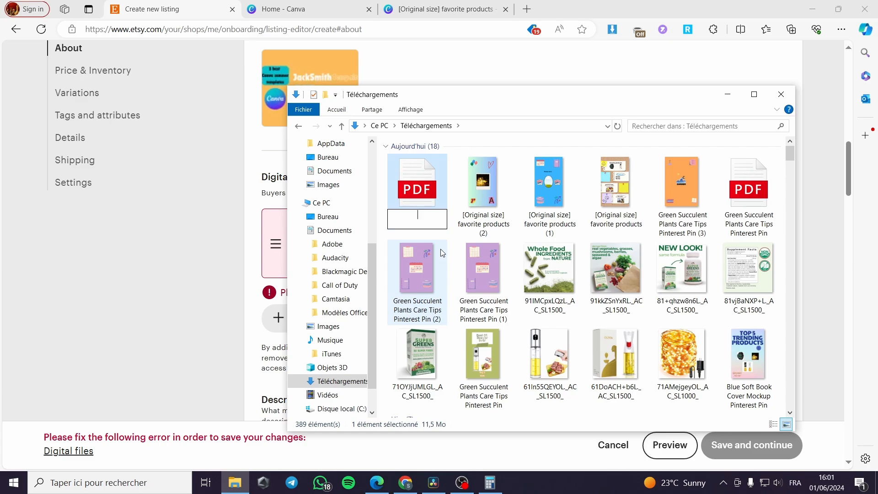
type("digita")
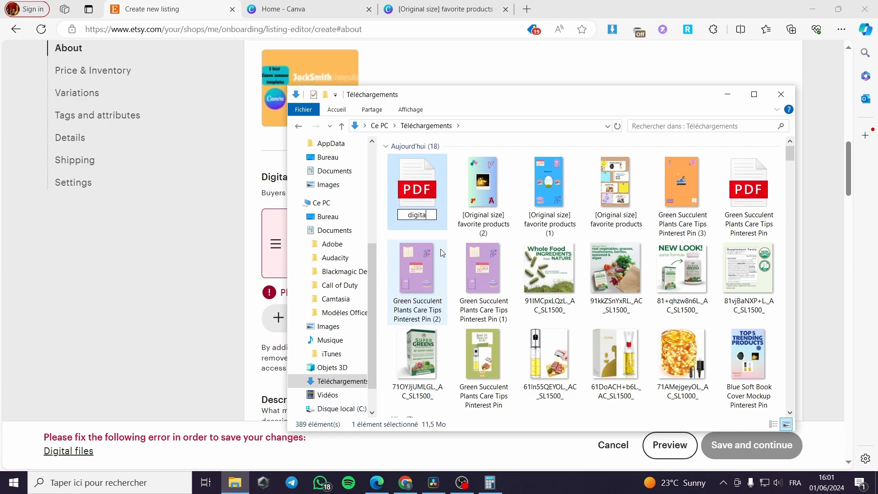
type("l produc")
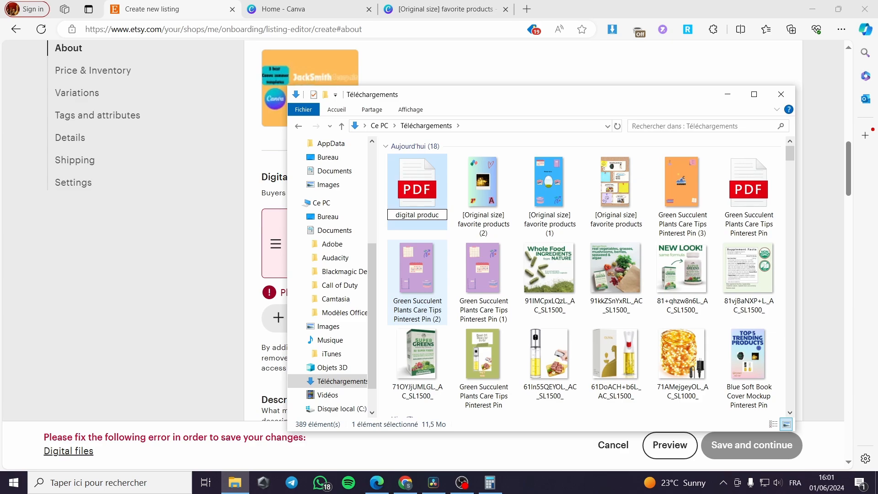
type("t")
type(" can")
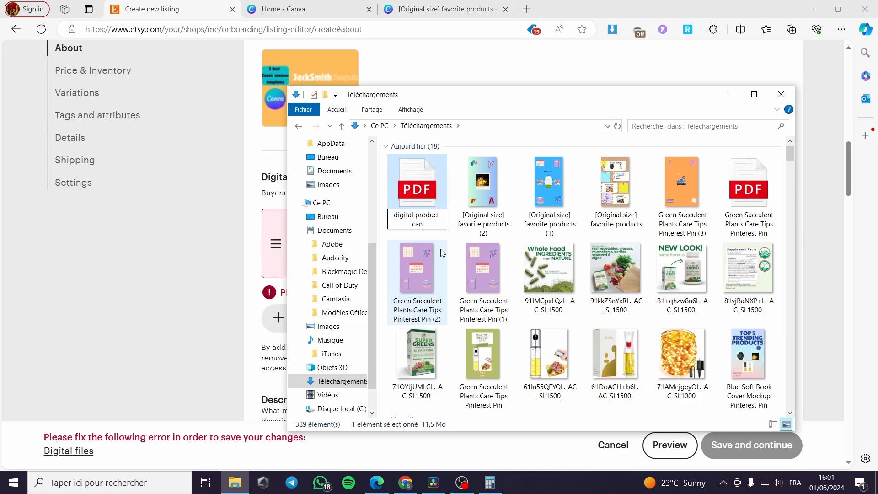
type("va")
key("Return")
Step: Drop the renamed PDF into the digital files area and remove the rejected earlier upload
left_click_drag(486, 95, 645, 86)
left_click_drag(586, 179, 379, 238)
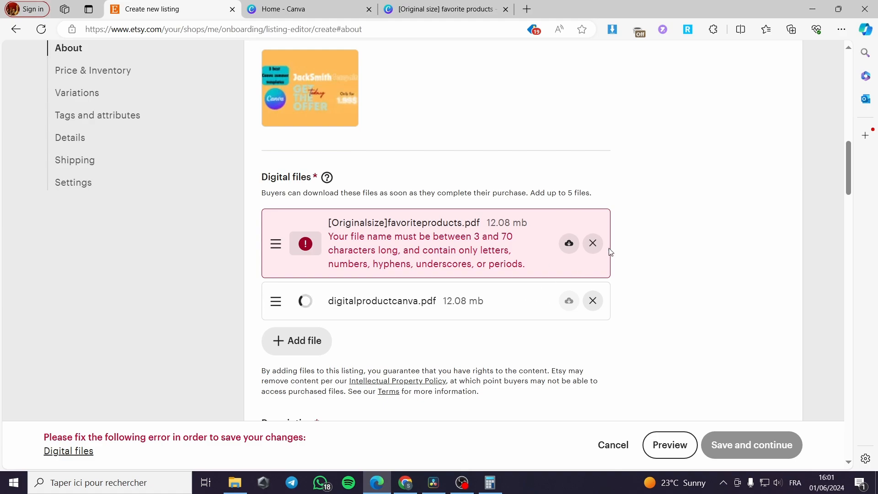
left_click(595, 245)
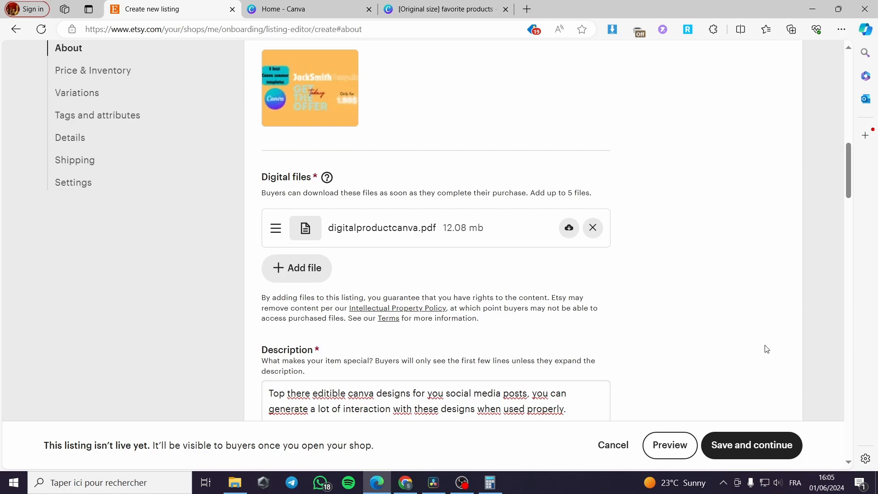
Step: Save and continue the listing
scroll(643, 315, "down", 10)
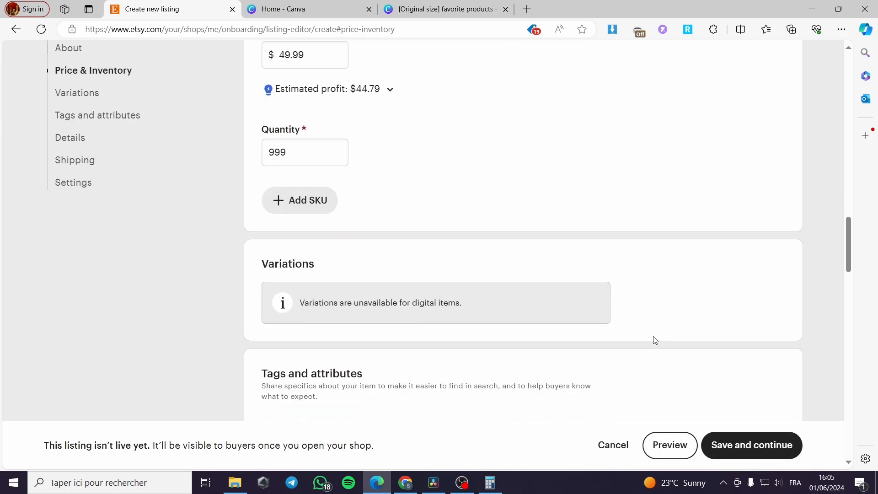
scroll(654, 340, "up", 7)
left_click(750, 452)
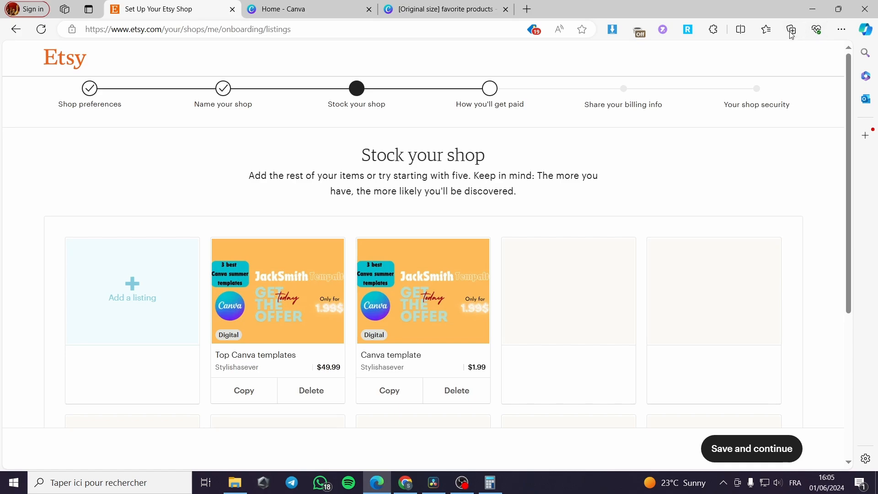
Step: Open the browser downloads list and preview the favorite products (2) PNG
left_click(841, 29)
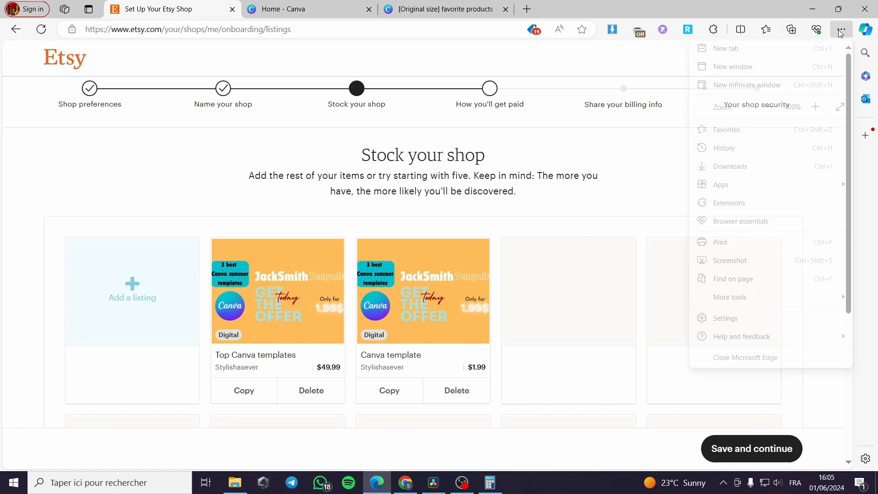
left_click(740, 166)
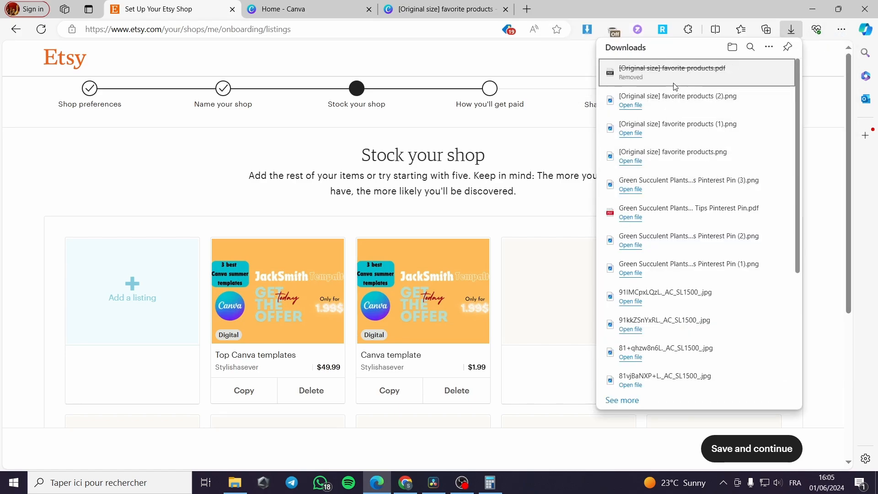
left_click(666, 103)
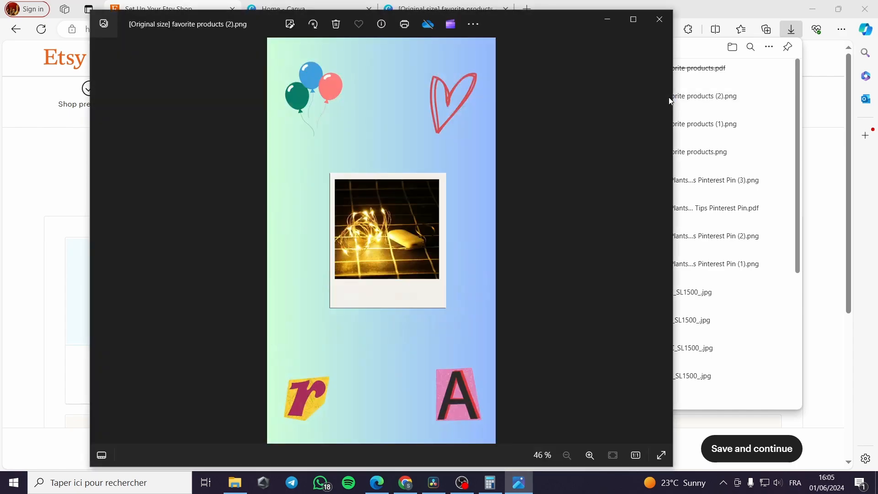
left_click(659, 20)
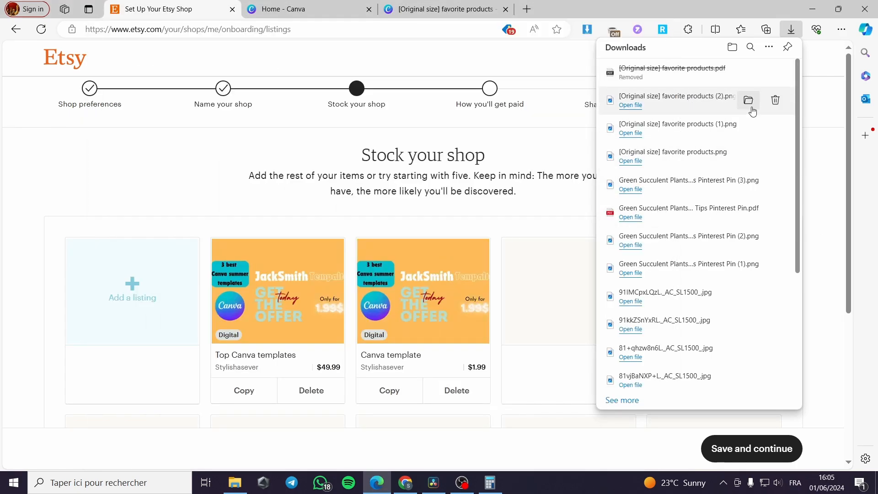
scroll(708, 166, "down", 3)
scroll(707, 166, "up", 3)
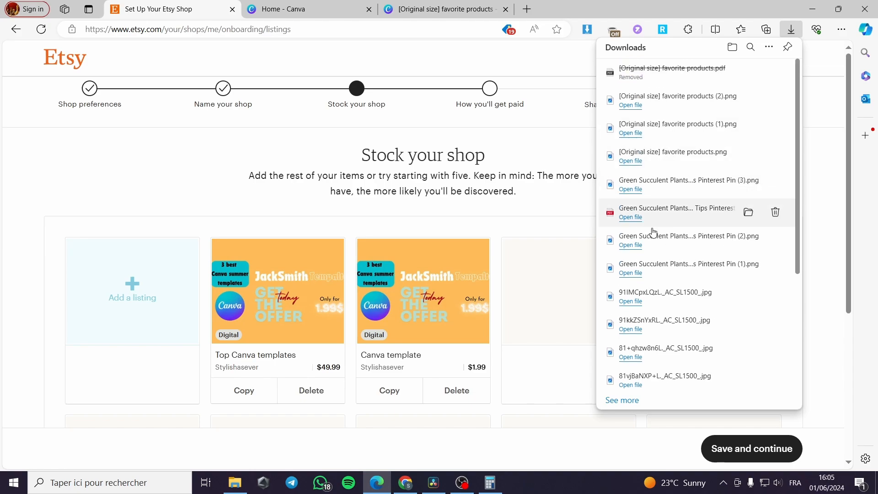
left_click(664, 218)
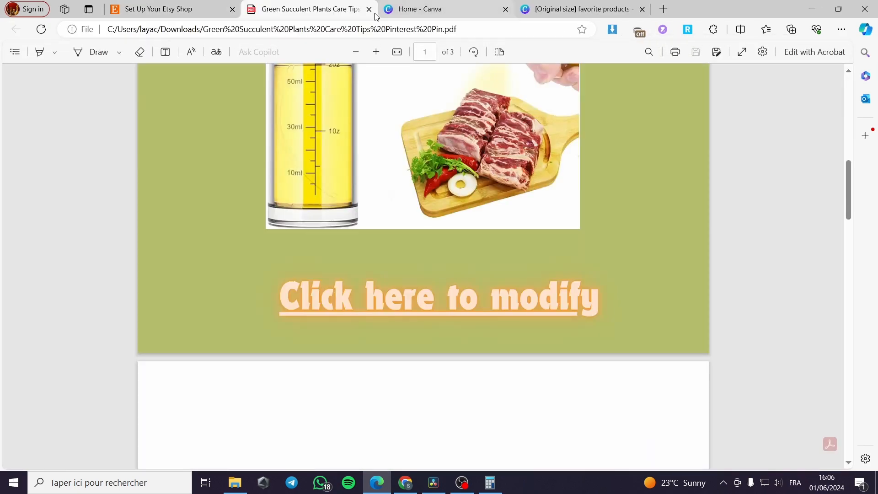
left_click(368, 9)
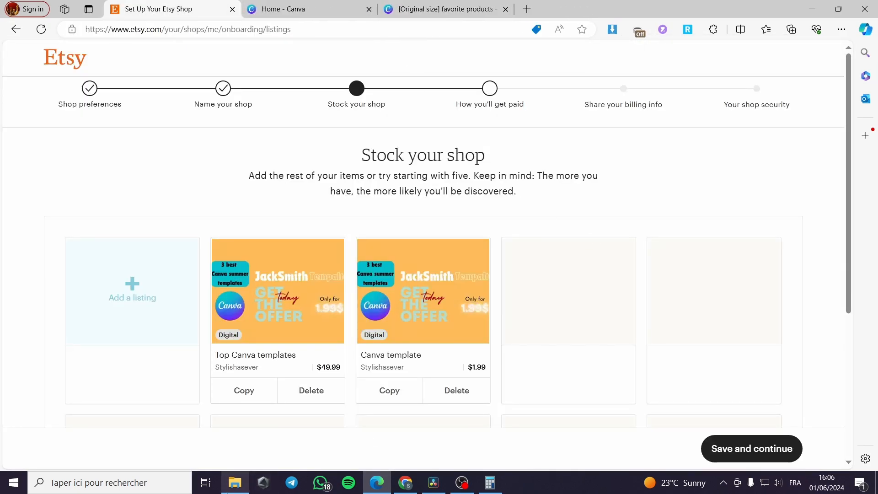
Step: Open the digital product canva PDF from the Downloads folder in File Explorer
left_click(235, 483)
scroll(361, 311, "up", 1)
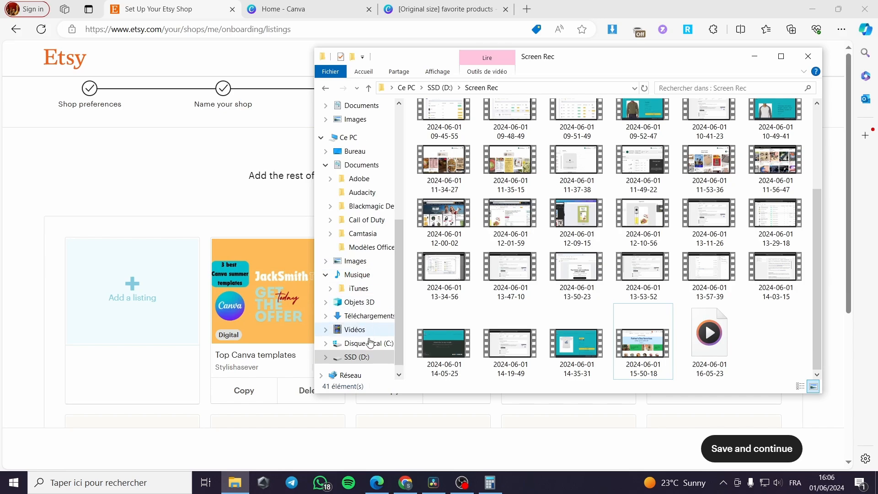
left_click(361, 315)
double_click(447, 164)
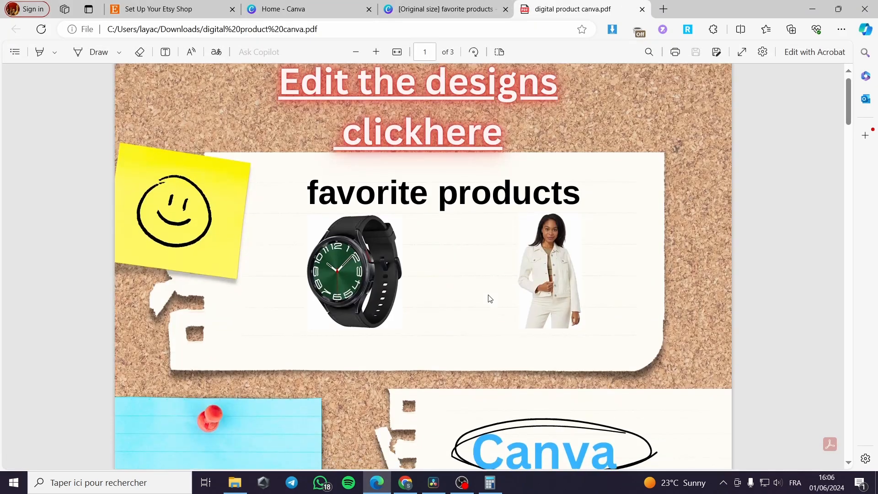
Step: Follow the PDF's "Edit the designs clickhere" link to check that it opens the Canva design
scroll(492, 302, "down", 10)
left_click_drag(848, 146, 856, 52)
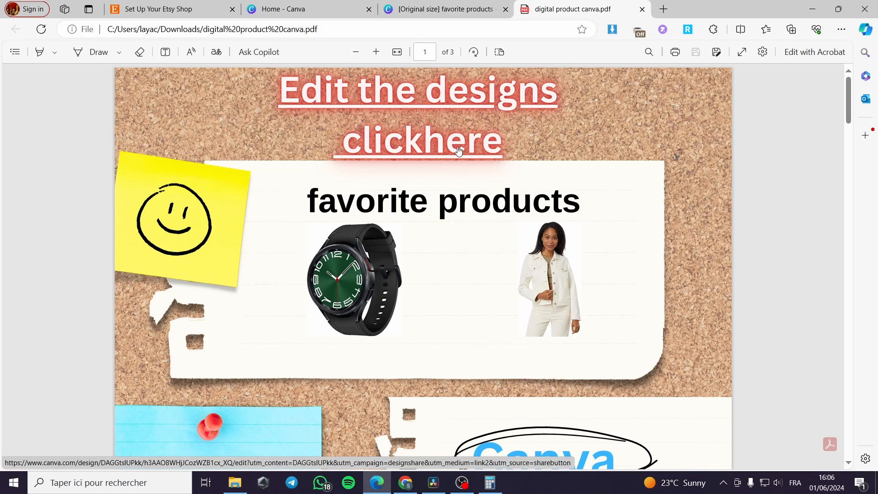
left_click(440, 153)
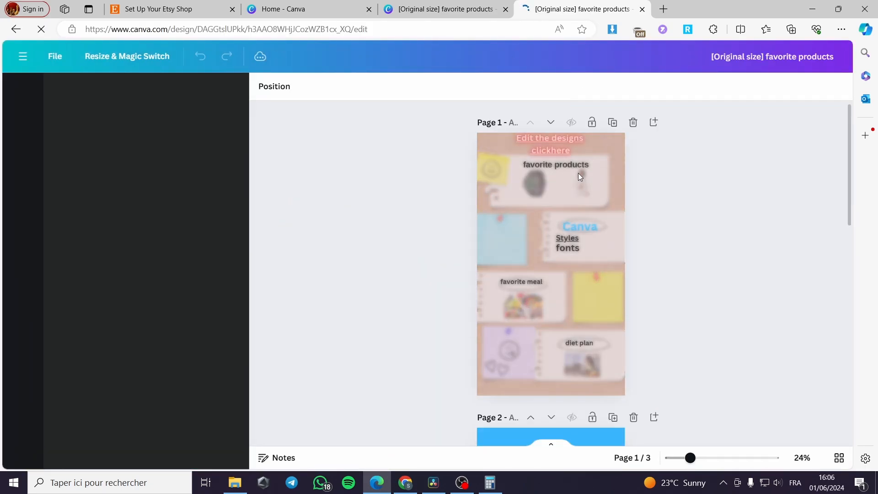